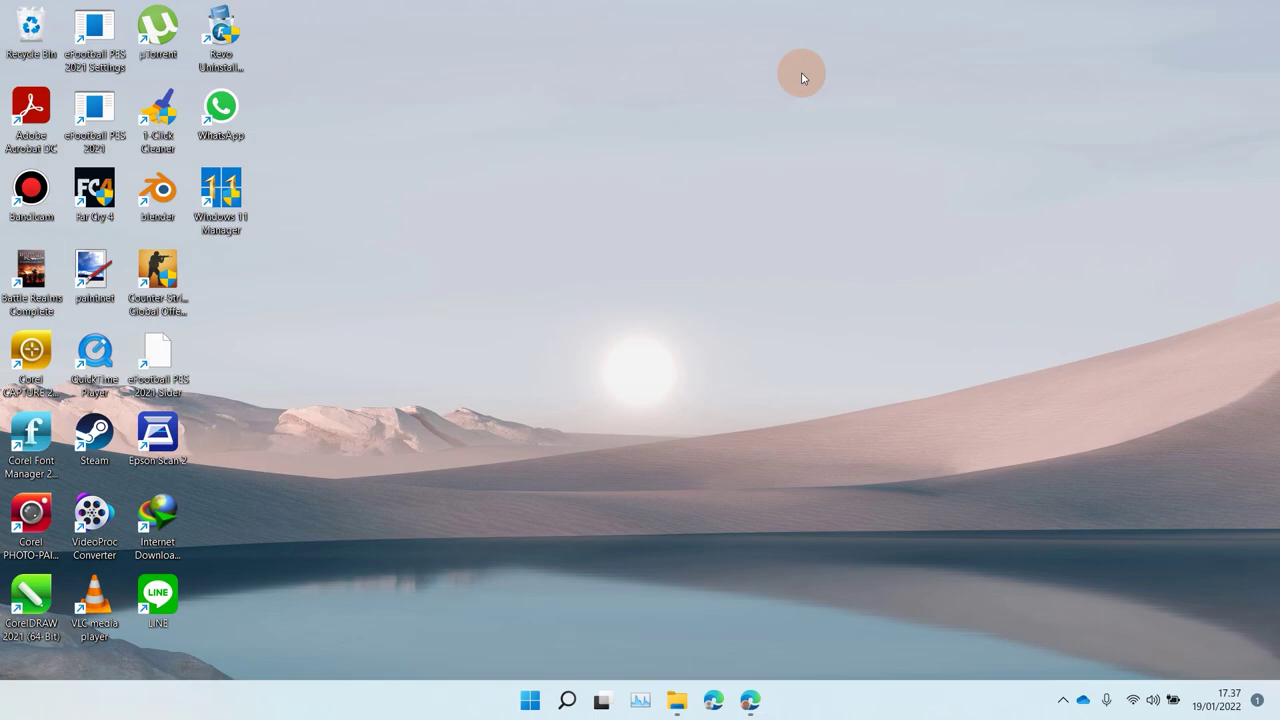
Switch to the Edge browser and look over the blender.org homepage with the Blender 3.0 download and latest news
{"action": "left_click", "coordinate": [748, 700]}
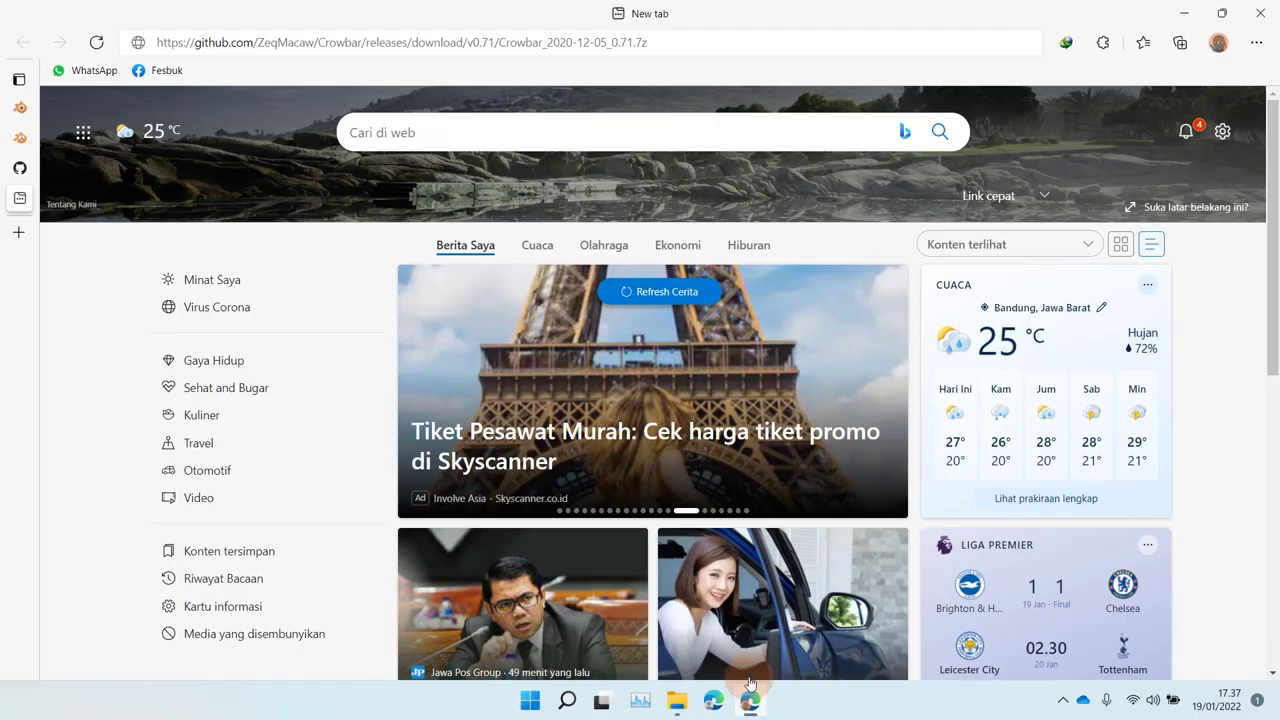
{"action": "left_click", "coordinate": [19, 107]}
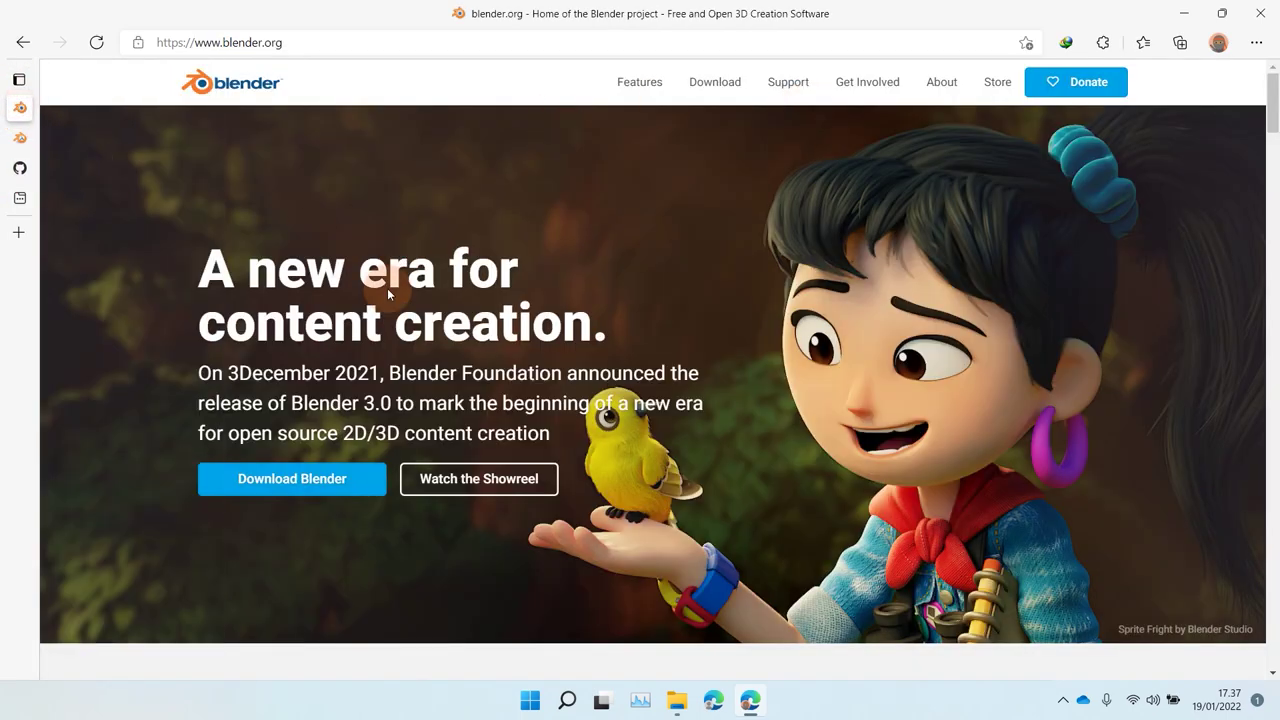
{"action": "scroll", "coordinate": [387, 288], "scroll_direction": "down", "scroll_amount": 2}
{"action": "scroll", "coordinate": [605, 337], "scroll_direction": "up", "scroll_amount": 1}
{"action": "scroll", "coordinate": [630, 314], "scroll_direction": "down", "scroll_amount": 5}
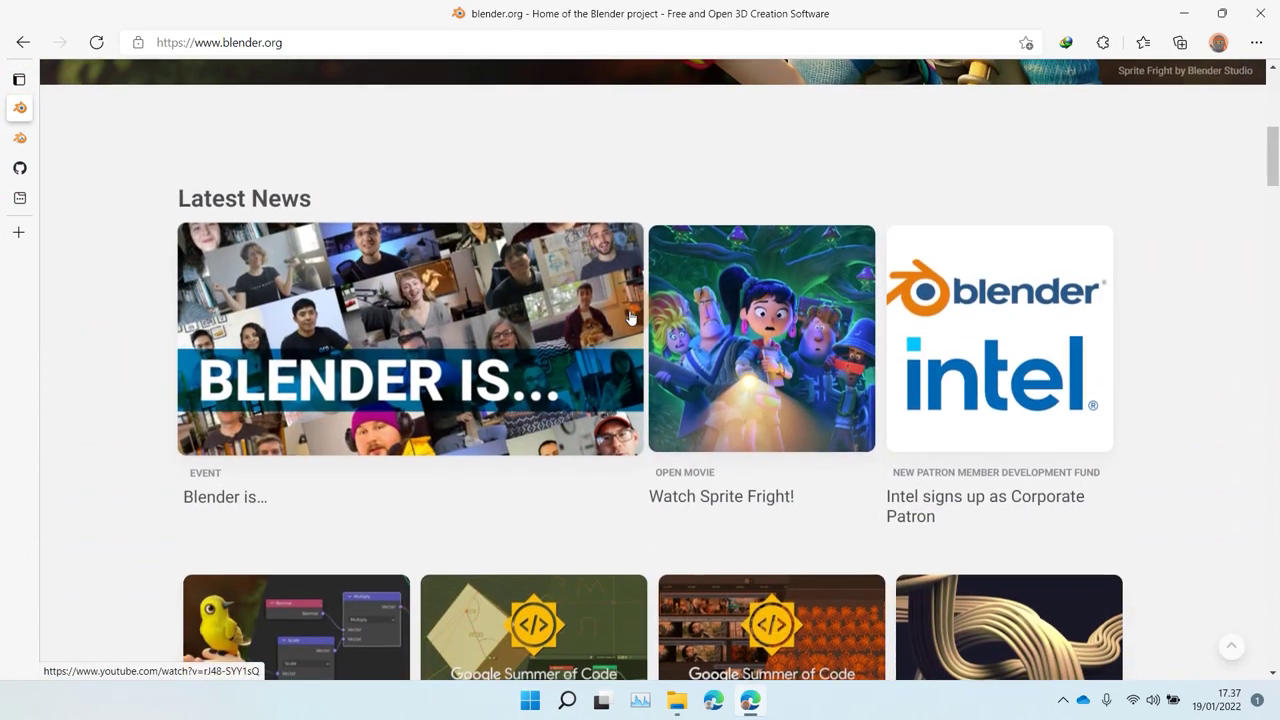
{"action": "scroll", "coordinate": [624, 330], "scroll_direction": "up", "scroll_amount": 1}
{"action": "scroll", "coordinate": [624, 330], "scroll_direction": "up", "scroll_amount": 4}
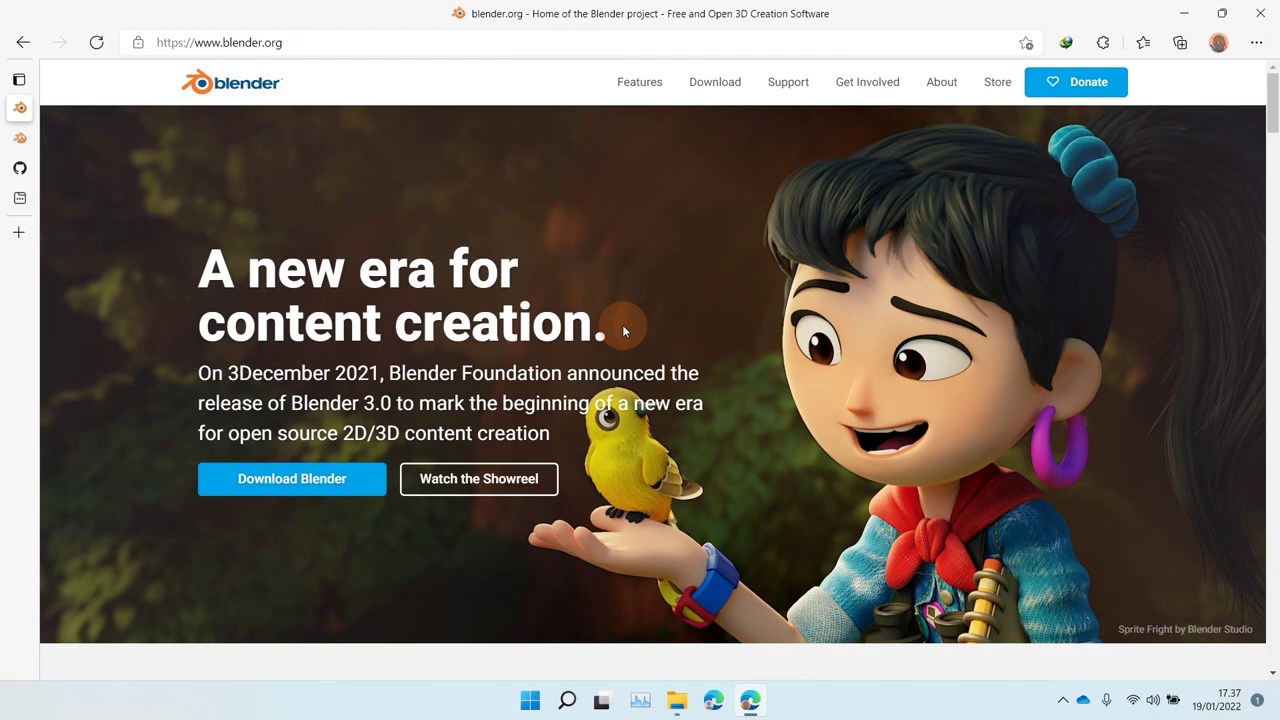
{"action": "scroll", "coordinate": [680, 414], "scroll_direction": "down", "scroll_amount": 5}
{"action": "scroll", "coordinate": [369, 363], "scroll_direction": "up", "scroll_amount": 5}
{"action": "scroll", "coordinate": [401, 422], "scroll_direction": "down", "scroll_amount": 5}
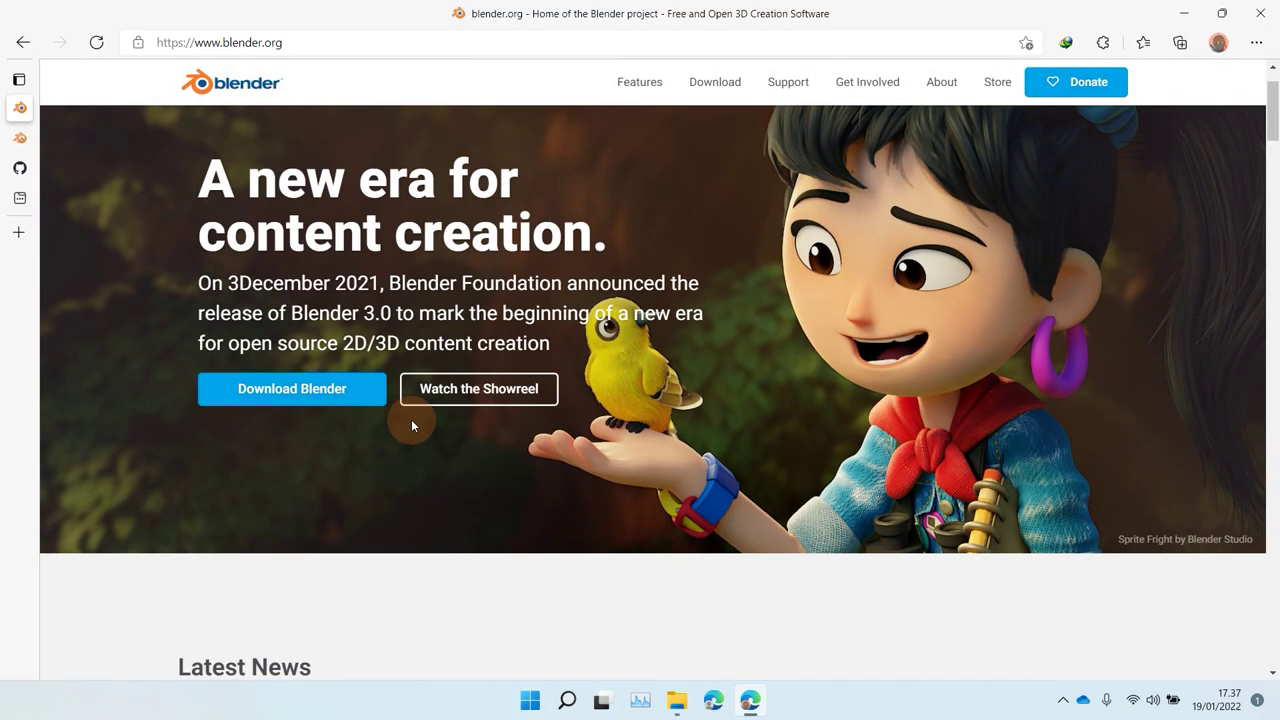
{"action": "scroll", "coordinate": [455, 425], "scroll_direction": "down", "scroll_amount": 3}
{"action": "scroll", "coordinate": [443, 409], "scroll_direction": "up", "scroll_amount": 8}
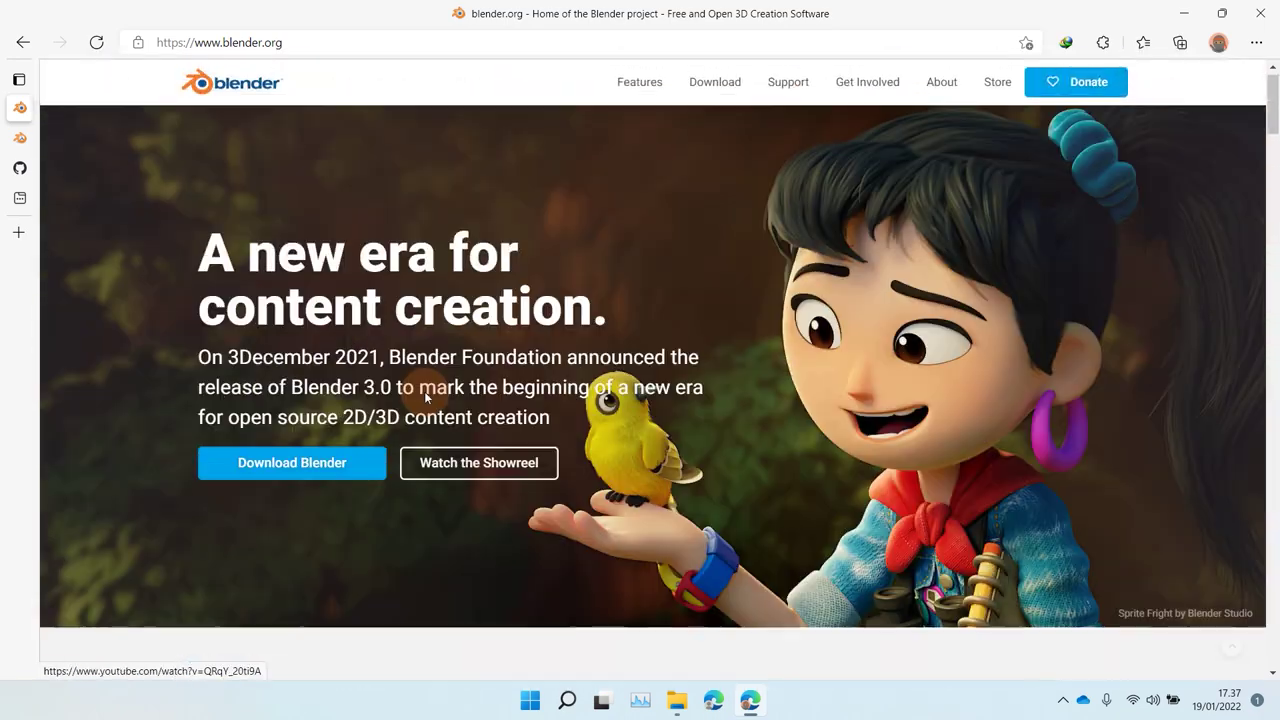
Show the Blender Source Tools page and highlight its full heading
{"action": "left_click", "coordinate": [20, 139]}
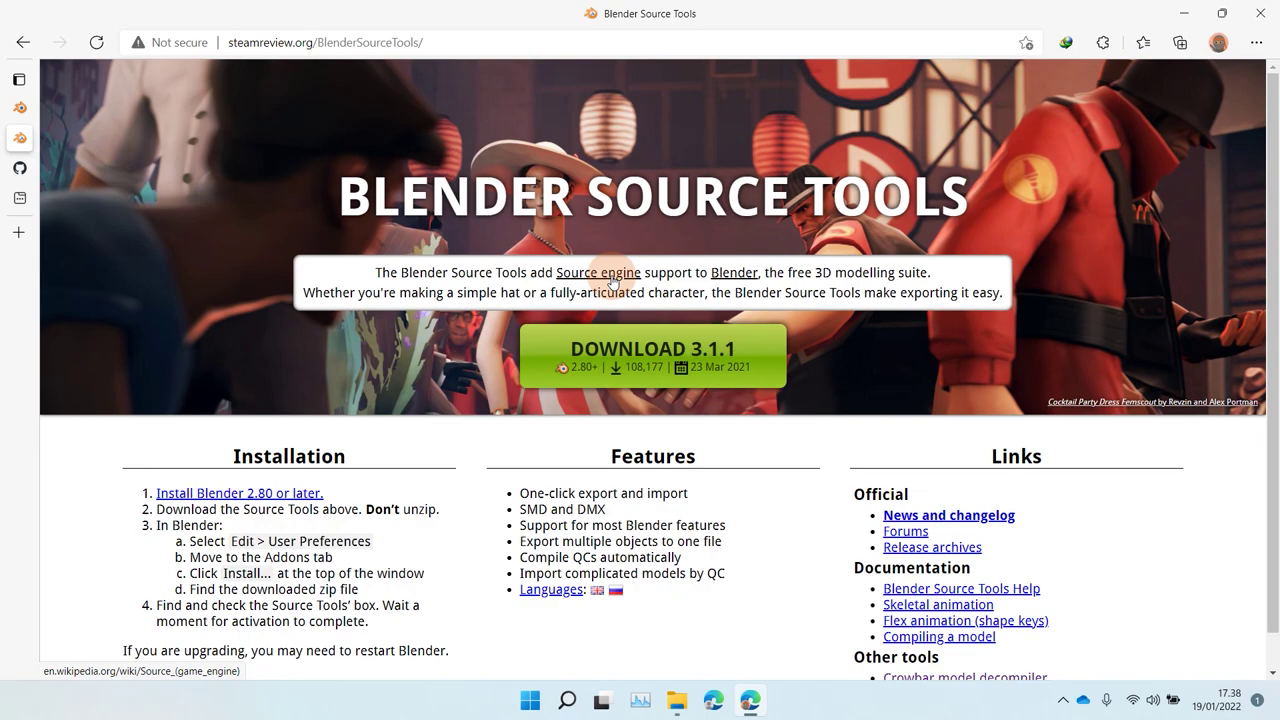
{"action": "left_click_drag", "start_coordinate": [400, 198], "coordinate": [968, 198]}
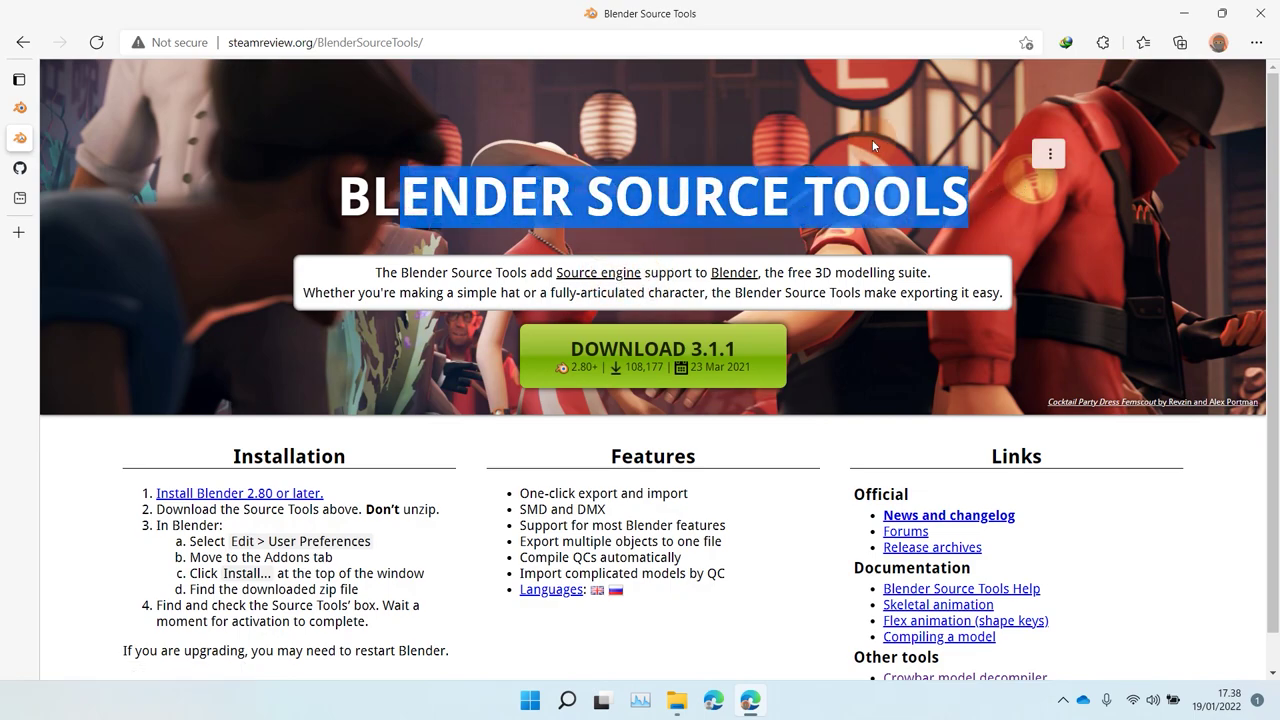
{"action": "left_click", "coordinate": [771, 132]}
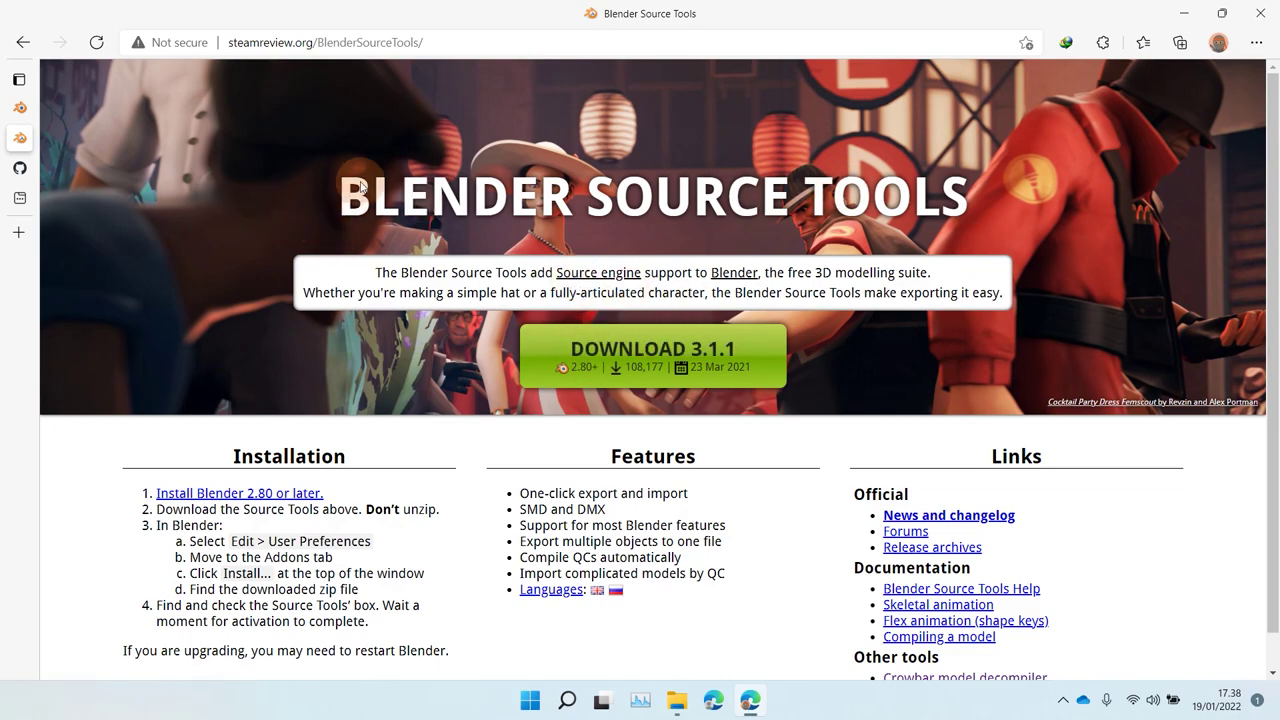
{"action": "left_click_drag", "start_coordinate": [336, 192], "coordinate": [976, 130]}
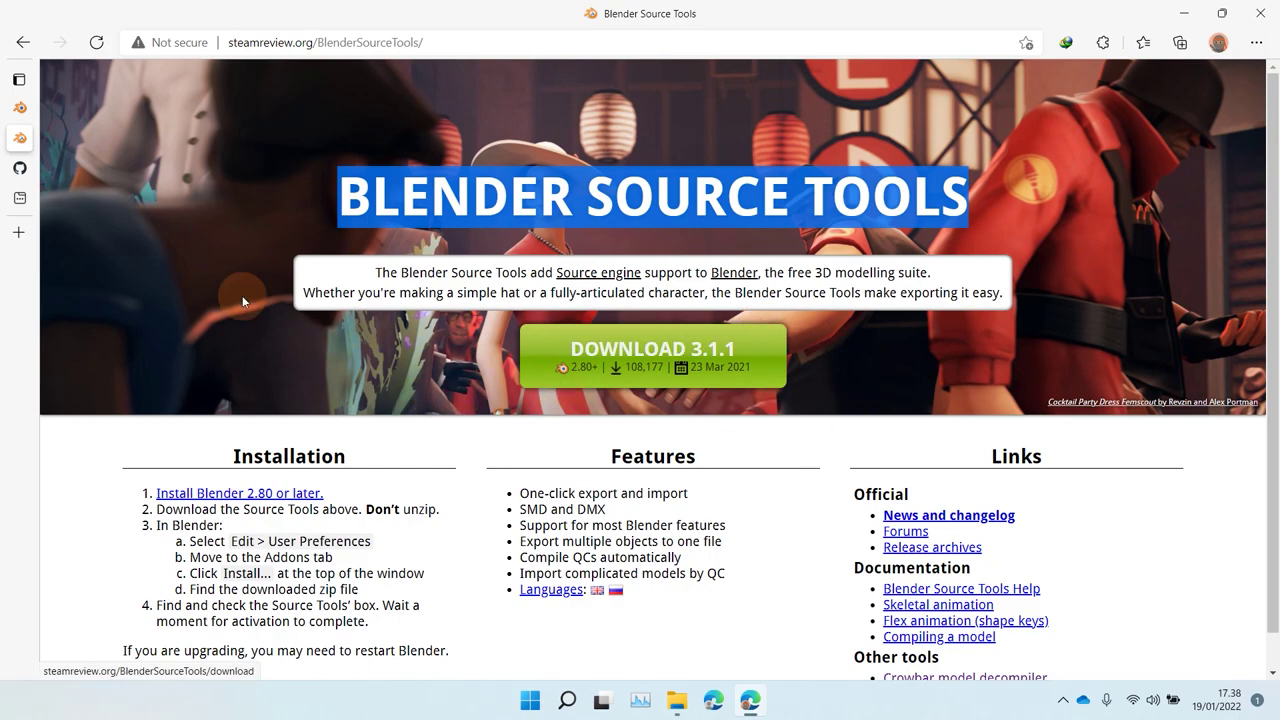
Show the web addresses of the blender.org homepage and the Blender Source Tools page
{"action": "left_click", "coordinate": [20, 107]}
{"action": "left_click", "coordinate": [312, 40]}
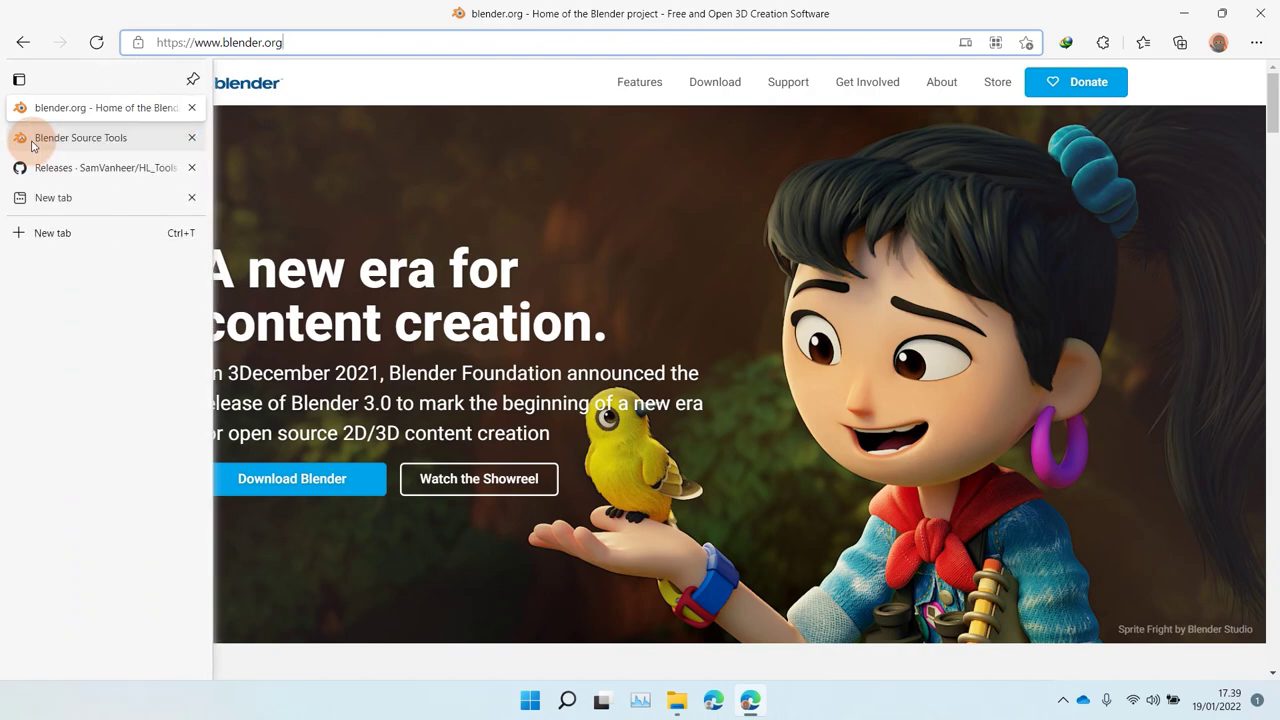
{"action": "left_click", "coordinate": [40, 134]}
{"action": "double_click", "coordinate": [512, 35]}
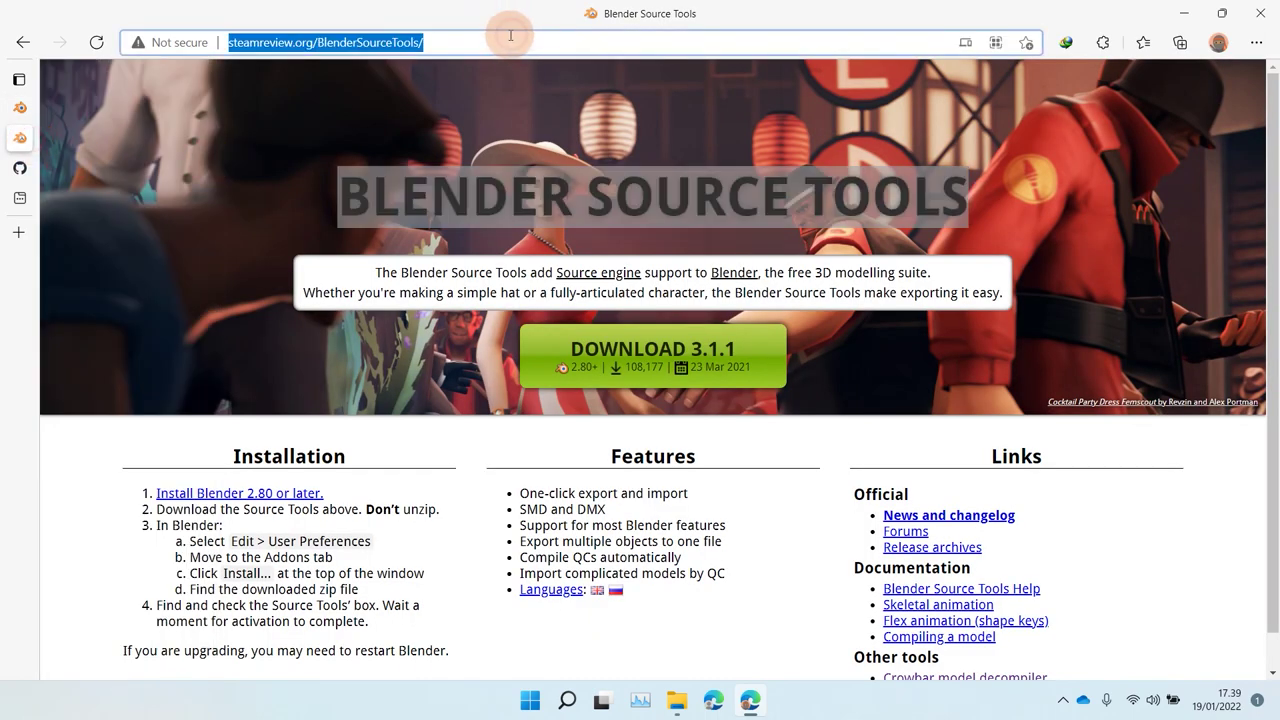
Examine the Half-Life Model Viewer 2.11 release and its assets on the HL_Tools GitHub releases page
{"action": "left_click", "coordinate": [19, 167]}
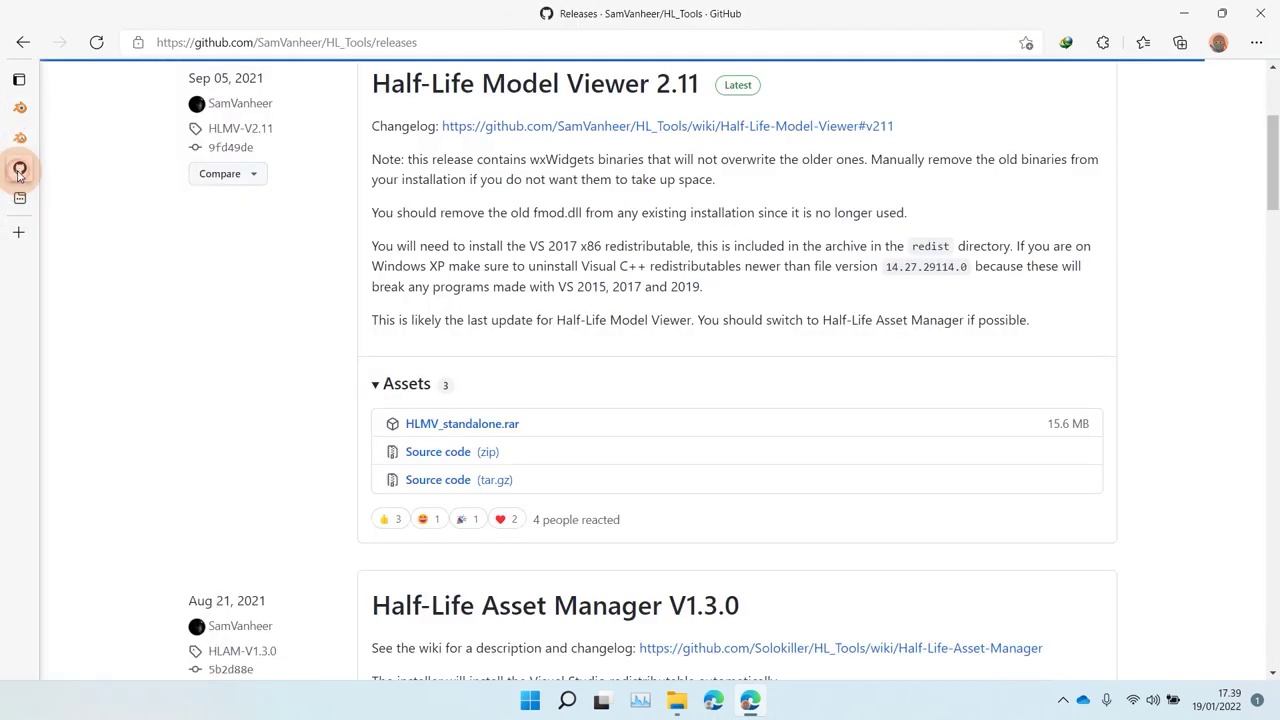
{"action": "scroll", "coordinate": [451, 206], "scroll_direction": "up", "scroll_amount": 3}
{"action": "scroll", "coordinate": [458, 210], "scroll_direction": "down", "scroll_amount": 1}
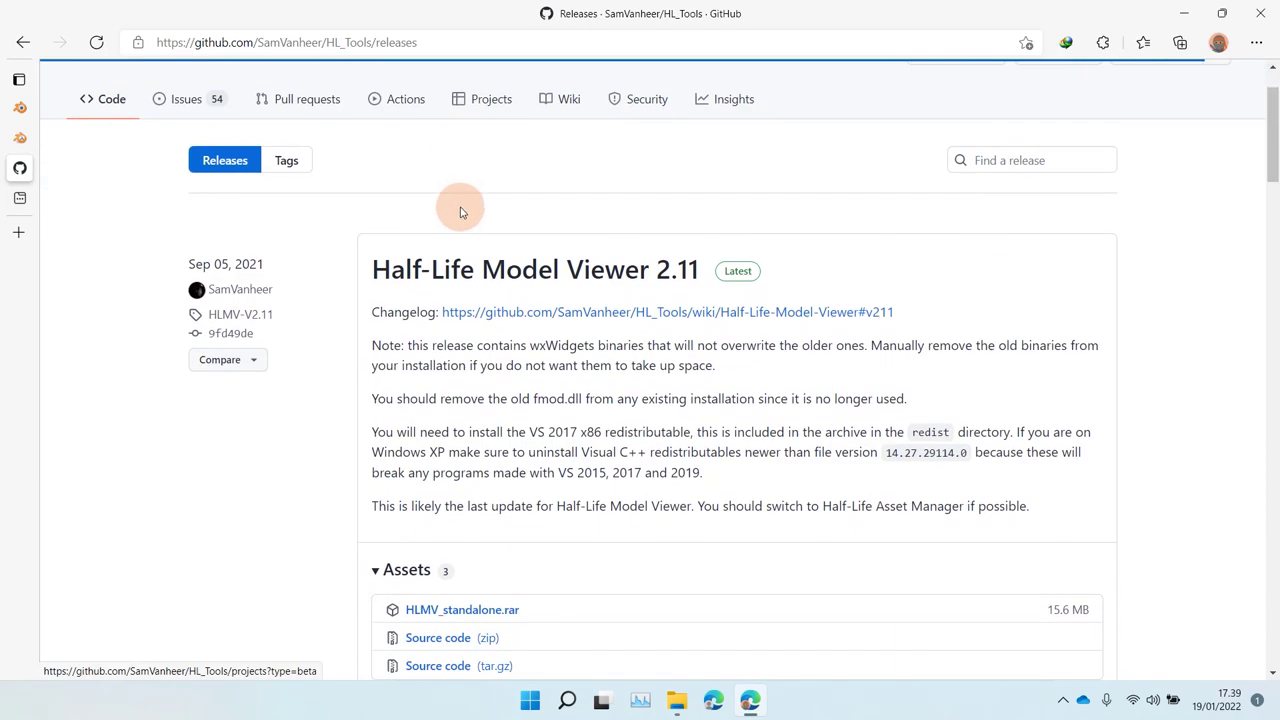
{"action": "scroll", "coordinate": [460, 206], "scroll_direction": "down", "scroll_amount": 4}
{"action": "scroll", "coordinate": [462, 213], "scroll_direction": "up", "scroll_amount": 2}
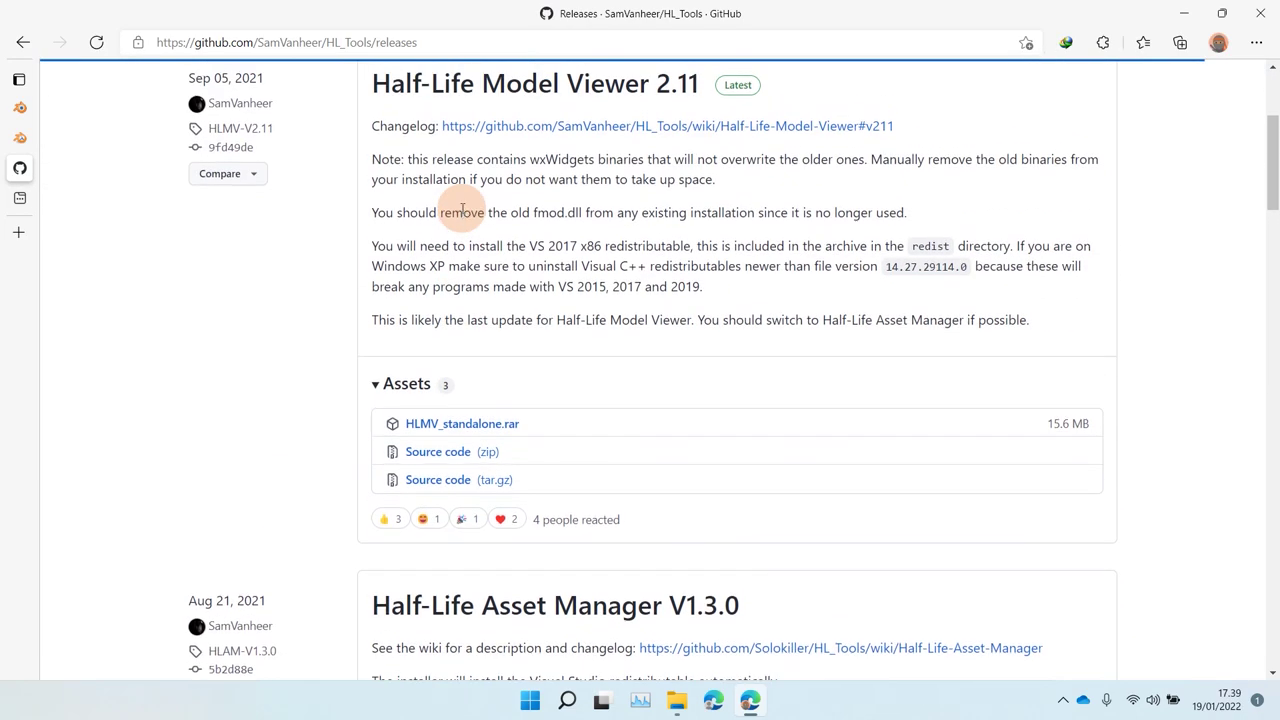
{"action": "scroll", "coordinate": [460, 210], "scroll_direction": "down", "scroll_amount": 2}
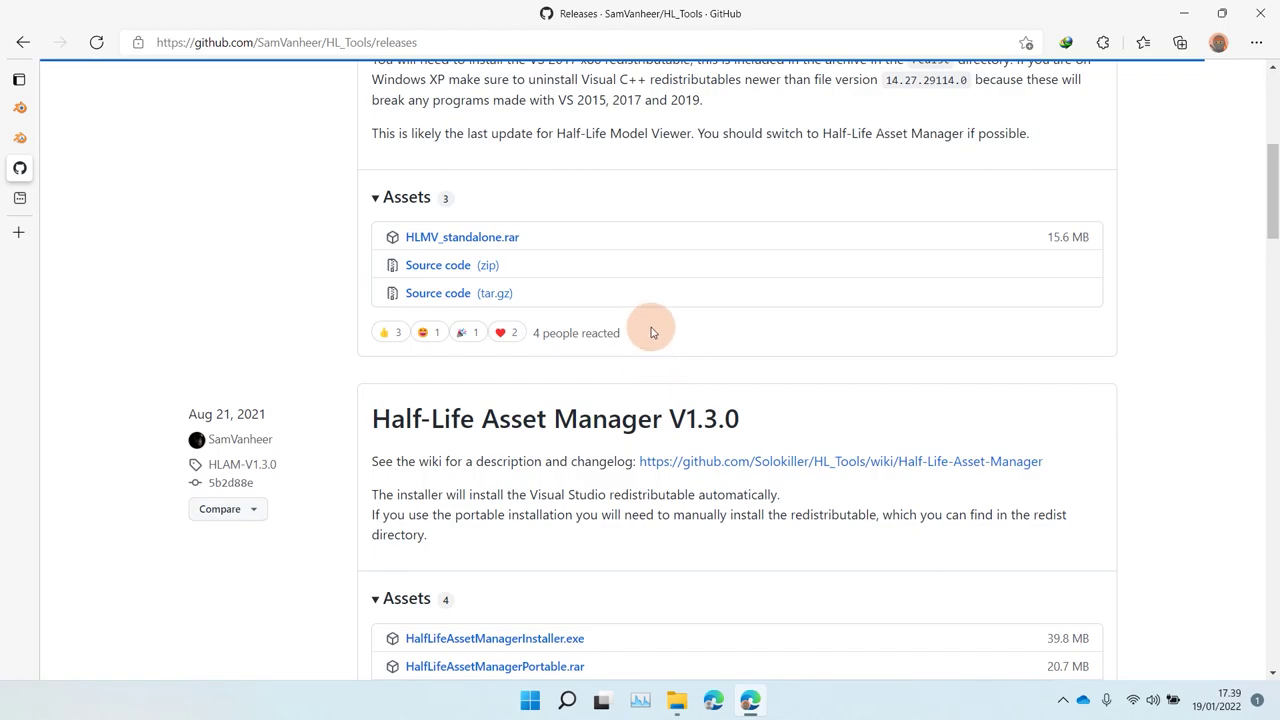
Switch to the CSPB 2021 Rev 1.3.710 folder in File Explorer and open its cstrike\models subfolder
{"action": "mouse_move", "coordinate": [676, 706]}
{"action": "left_click", "coordinate": [674, 646]}
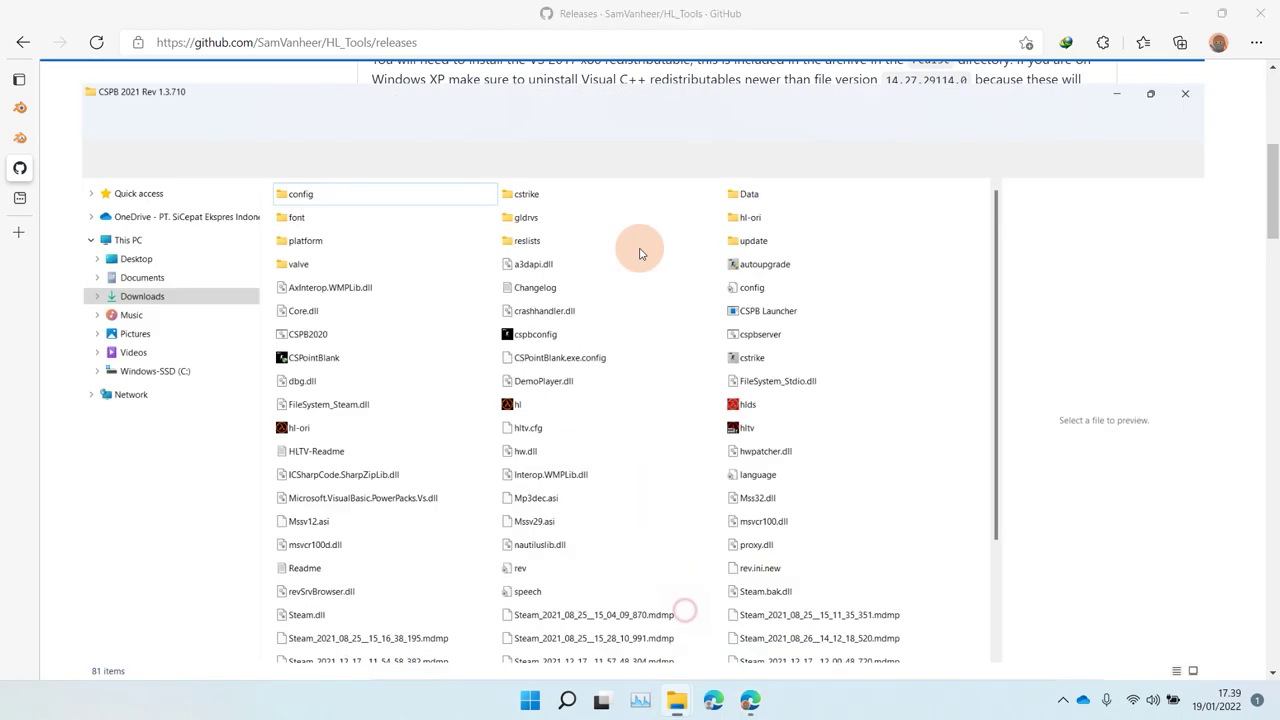
{"action": "double_click", "coordinate": [503, 126]}
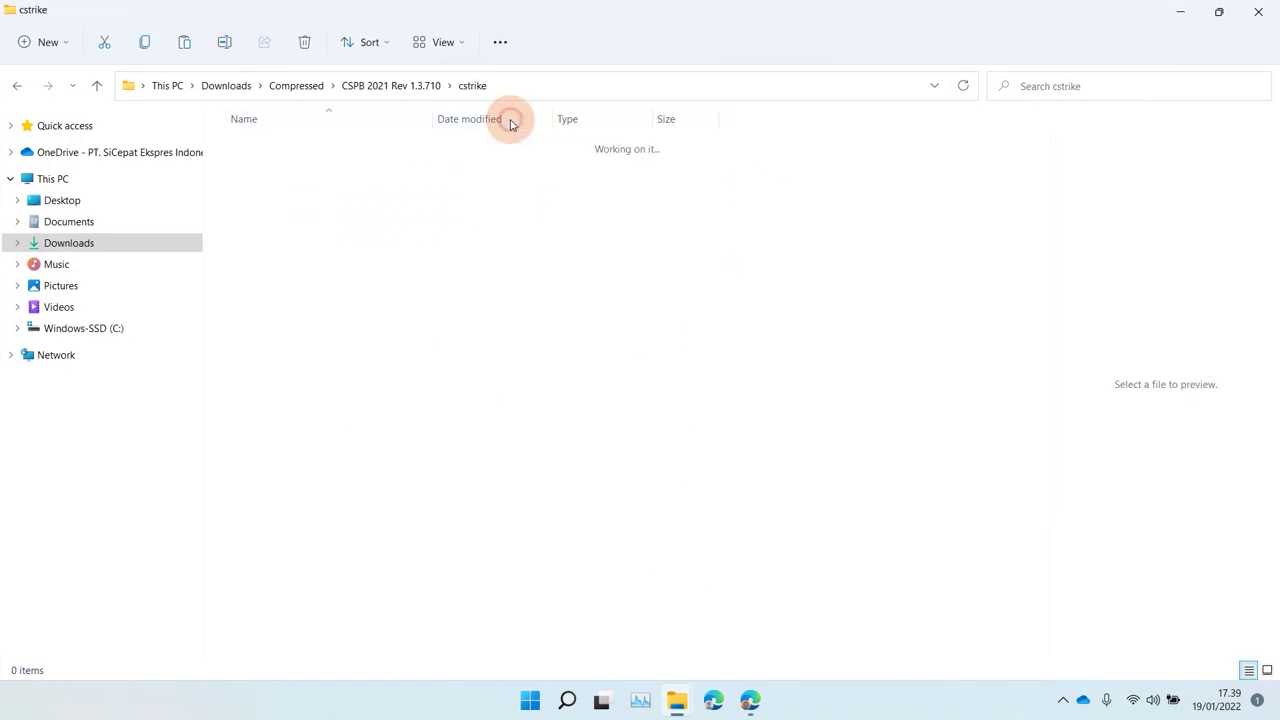
{"action": "double_click", "coordinate": [277, 418]}
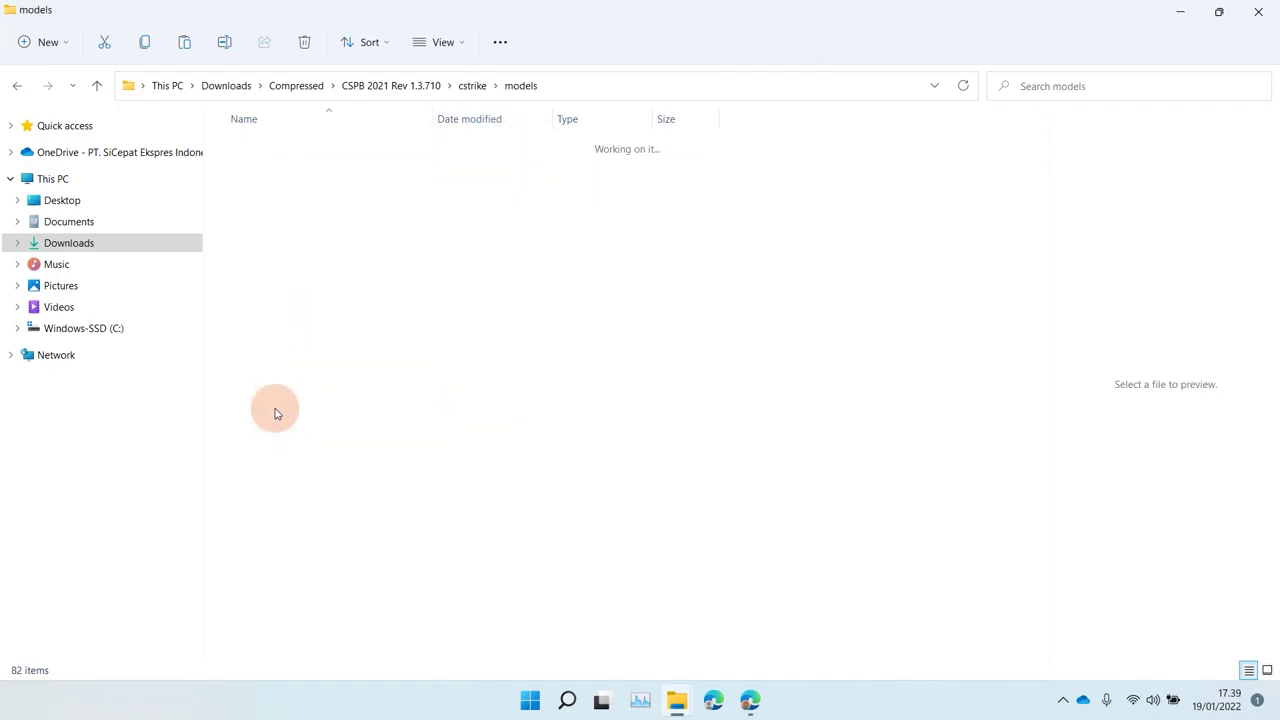
Open the hostage MDL file from the models folder in Half-Life Model Viewer
{"action": "scroll", "coordinate": [311, 475], "scroll_direction": "down", "scroll_amount": 5}
{"action": "scroll", "coordinate": [311, 475], "scroll_direction": "down", "scroll_amount": 2}
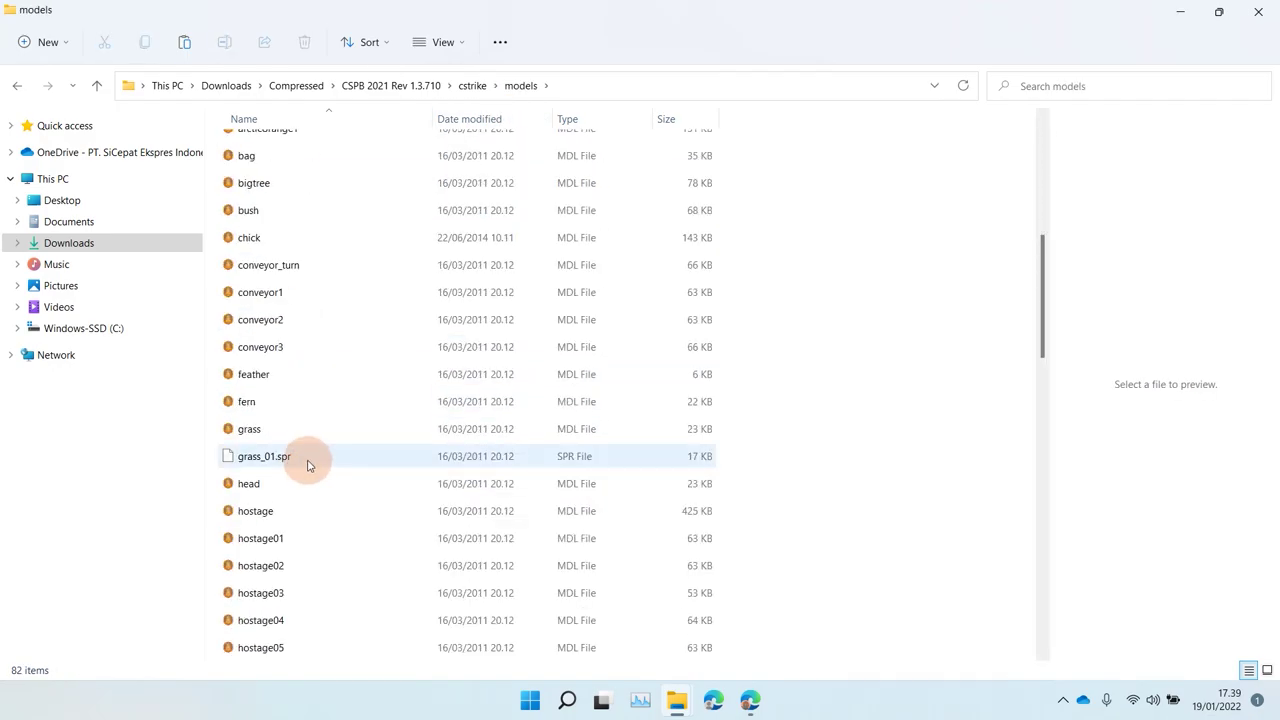
{"action": "left_click", "coordinate": [265, 514]}
{"action": "double_click", "coordinate": [265, 514]}
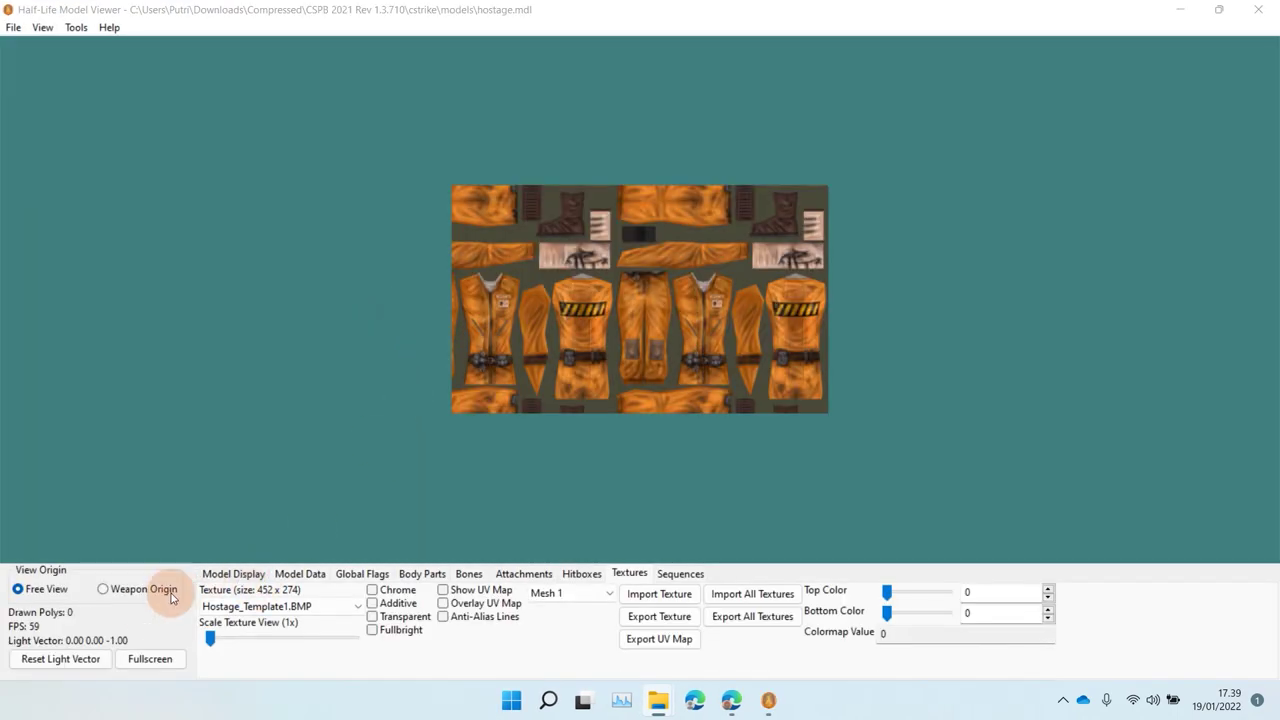
Show the hostage model in the model display, inspect it from several angles and distances, and close the viewer
{"action": "left_click", "coordinate": [233, 574]}
{"action": "left_click_drag", "start_coordinate": [397, 303], "coordinate": [507, 308]}
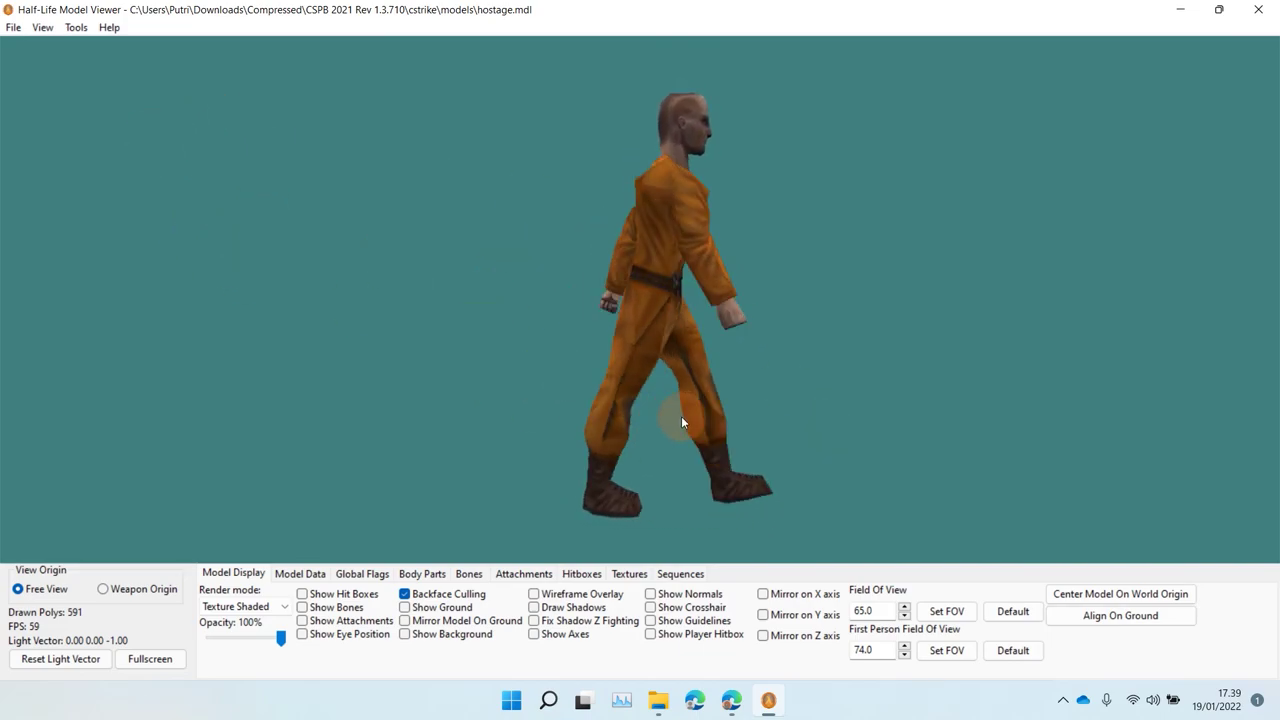
{"action": "mouse_move", "coordinate": [648, 401]}
{"action": "left_mouse_down"}
{"action": "mouse_move", "coordinate": [634, 420]}
{"action": "mouse_move", "coordinate": [661, 418]}
{"action": "left_mouse_up"}
{"action": "scroll", "coordinate": [661, 418], "scroll_direction": "down", "scroll_amount": 5}
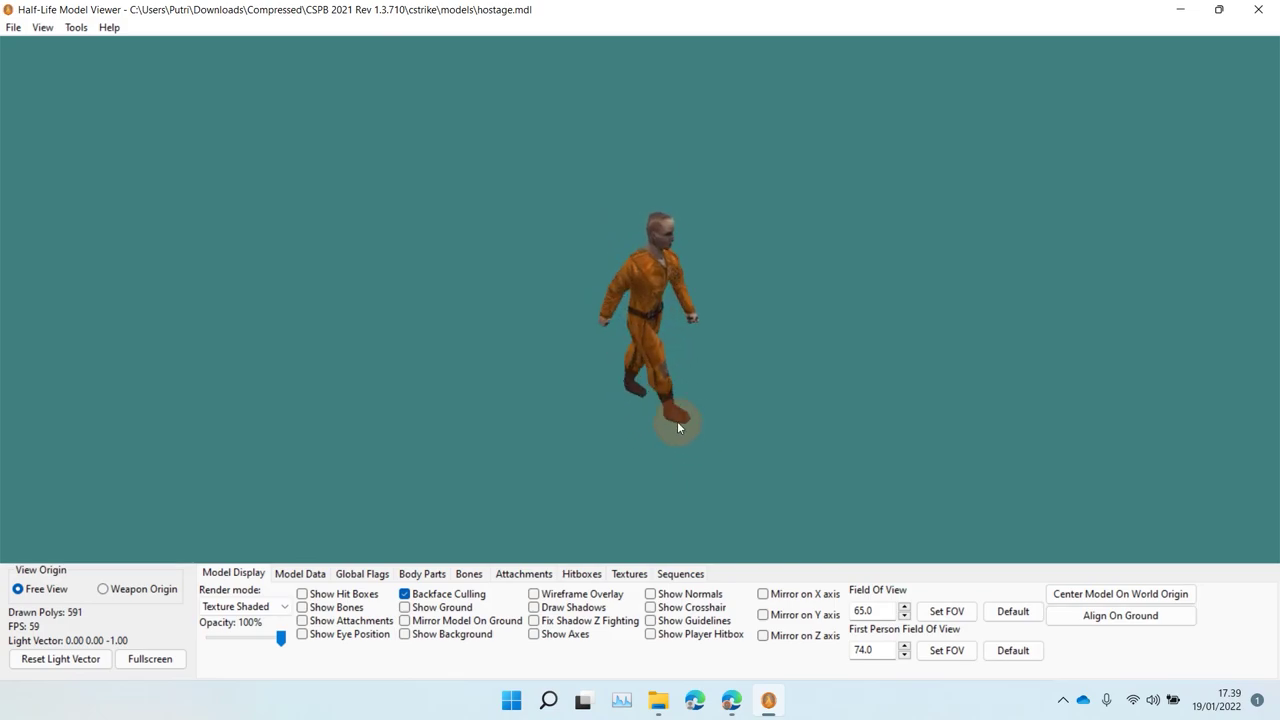
{"action": "mouse_move", "coordinate": [677, 422]}
{"action": "left_mouse_down"}
{"action": "mouse_move", "coordinate": [677, 370]}
{"action": "mouse_move", "coordinate": [696, 405]}
{"action": "left_mouse_up"}
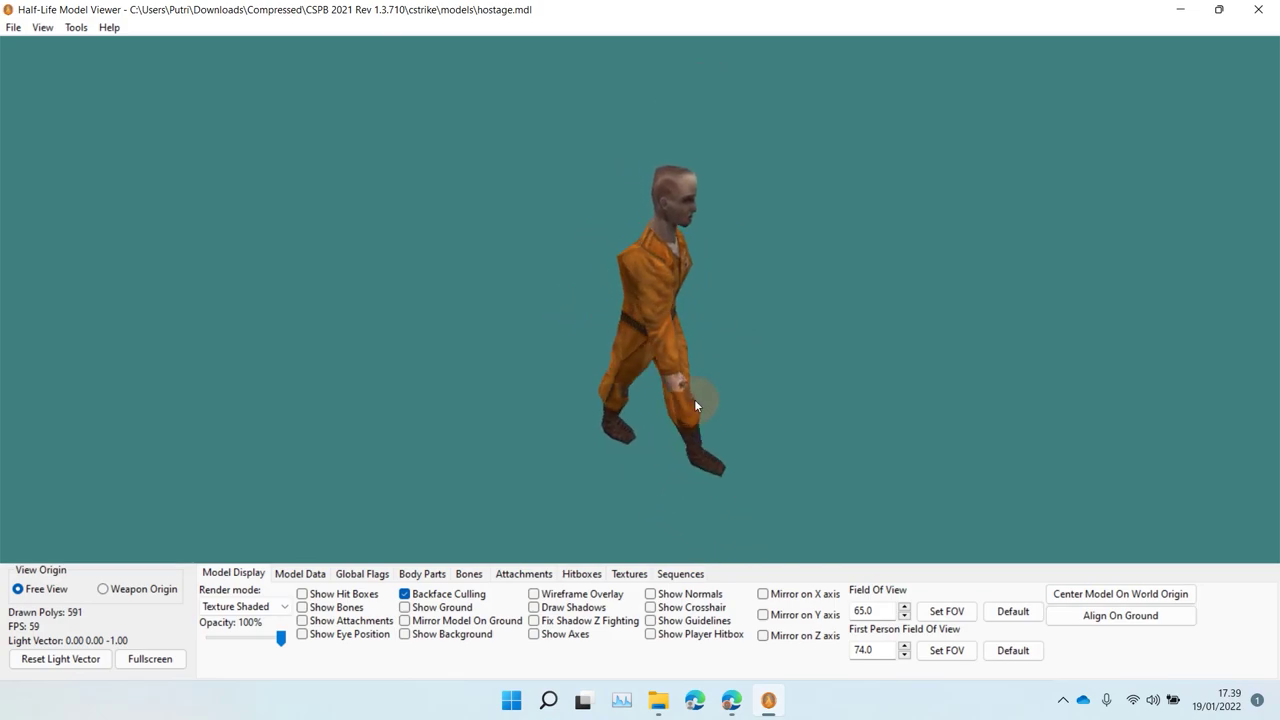
{"action": "left_click", "coordinate": [1274, 8]}
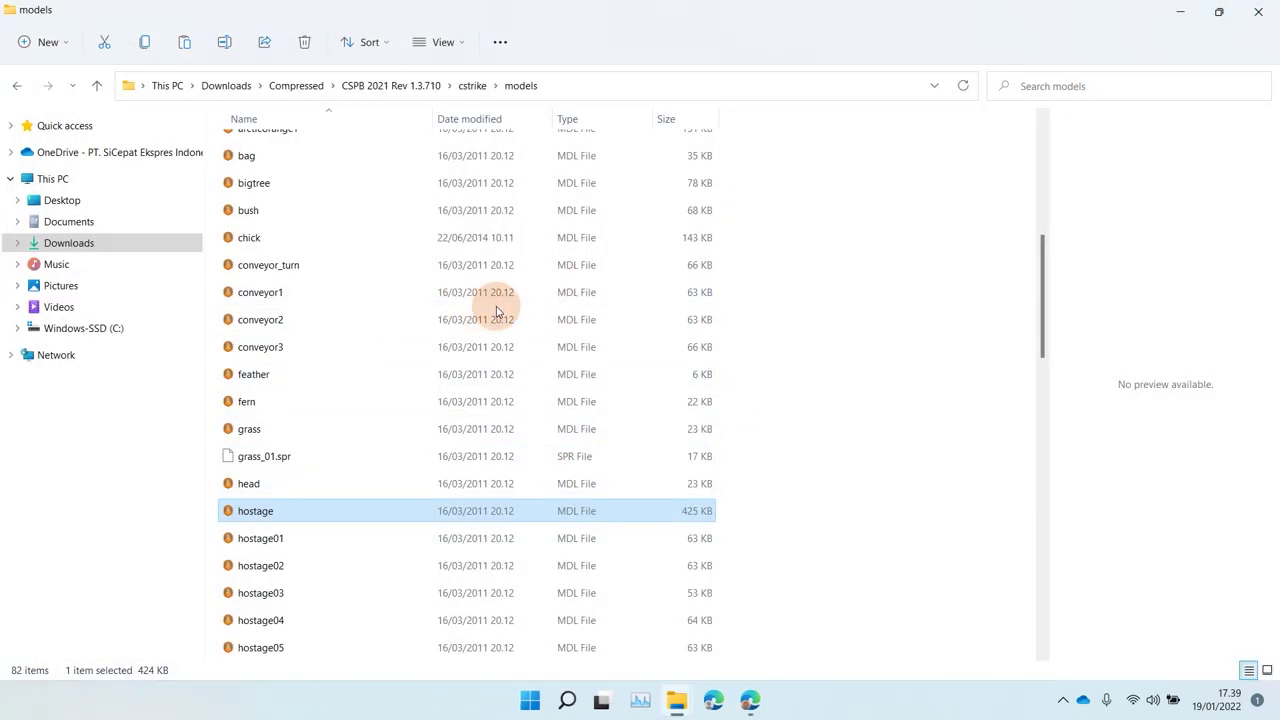
Switch to the browser and show the tab holding the Crowbar 0.71 download address
{"action": "left_click", "coordinate": [750, 700]}
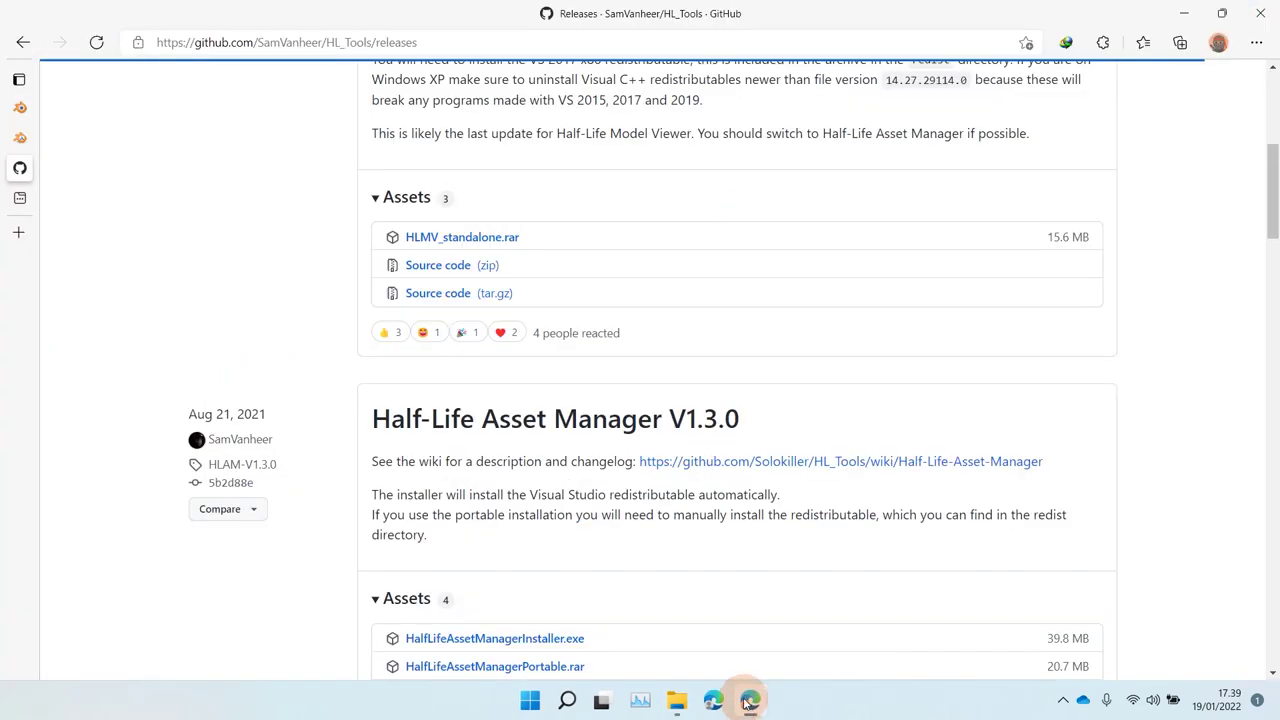
{"action": "mouse_move", "coordinate": [20, 180]}
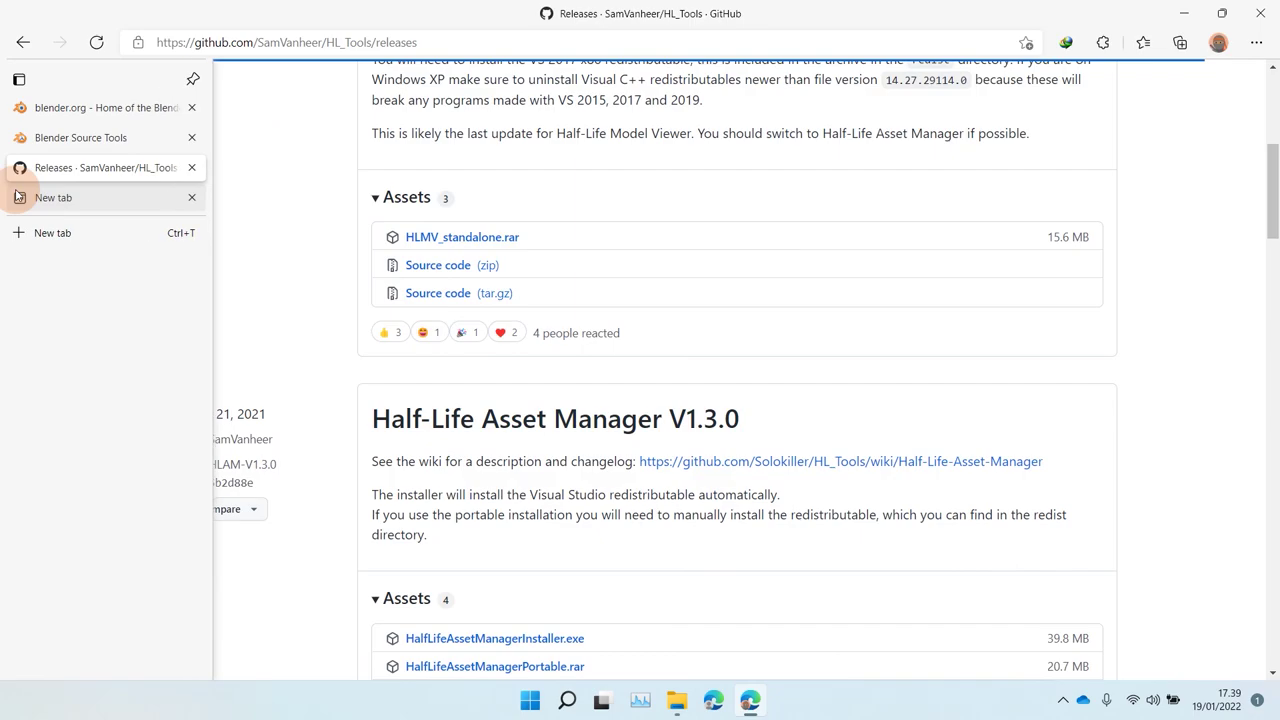
{"action": "left_click", "coordinate": [85, 205]}
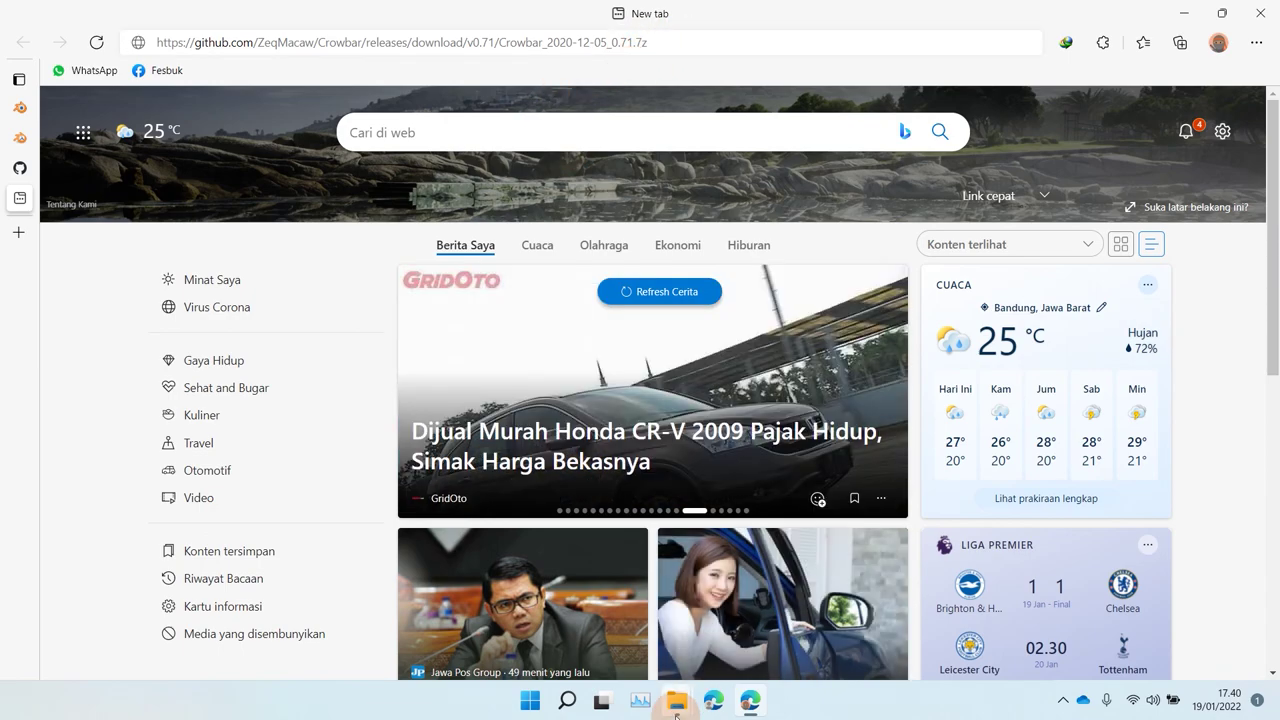
Launch Crowbar from the Modding folder in File Explorer and bring the folder window back to the front
{"action": "mouse_move", "coordinate": [676, 712]}
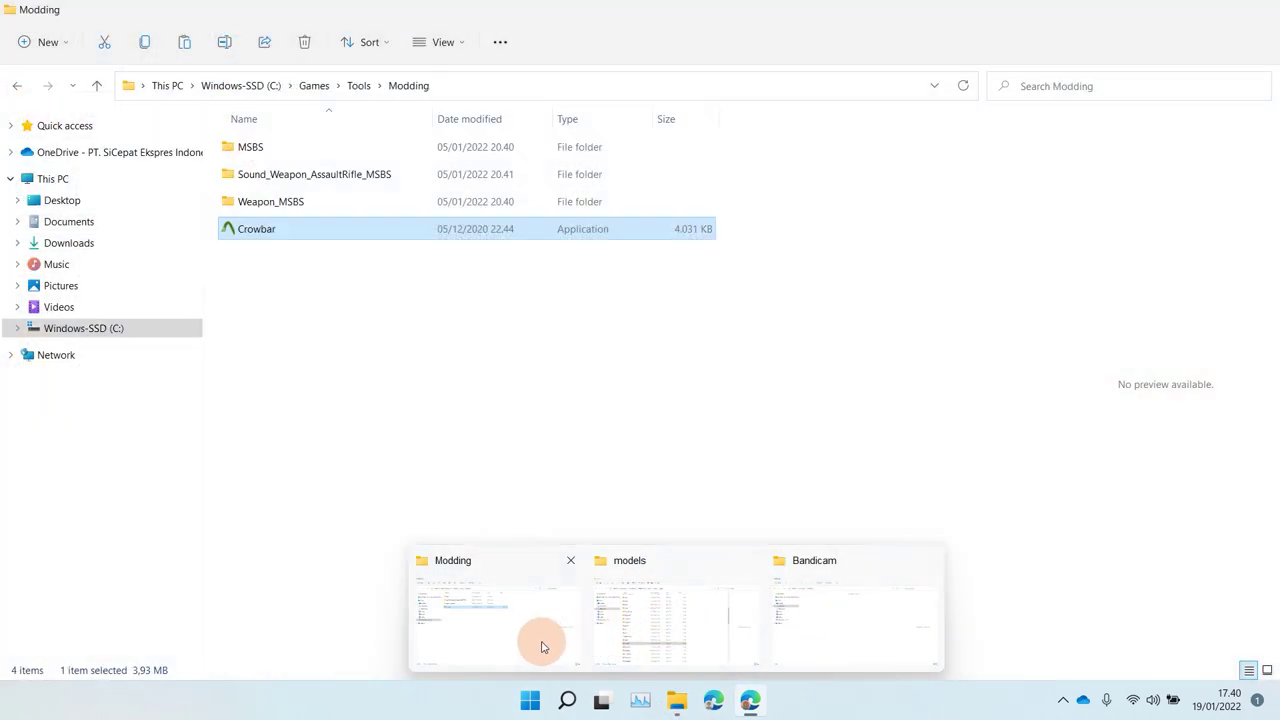
{"action": "left_click", "coordinate": [529, 639]}
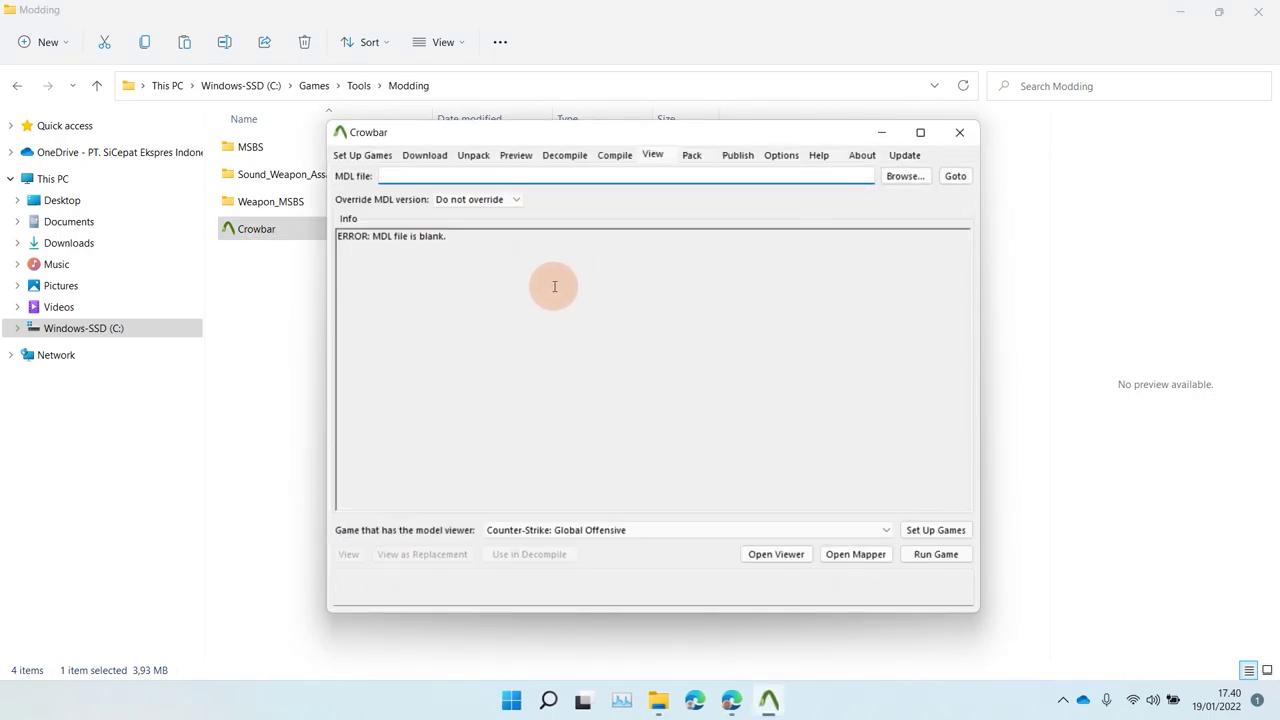
{"action": "left_click", "coordinate": [286, 343]}
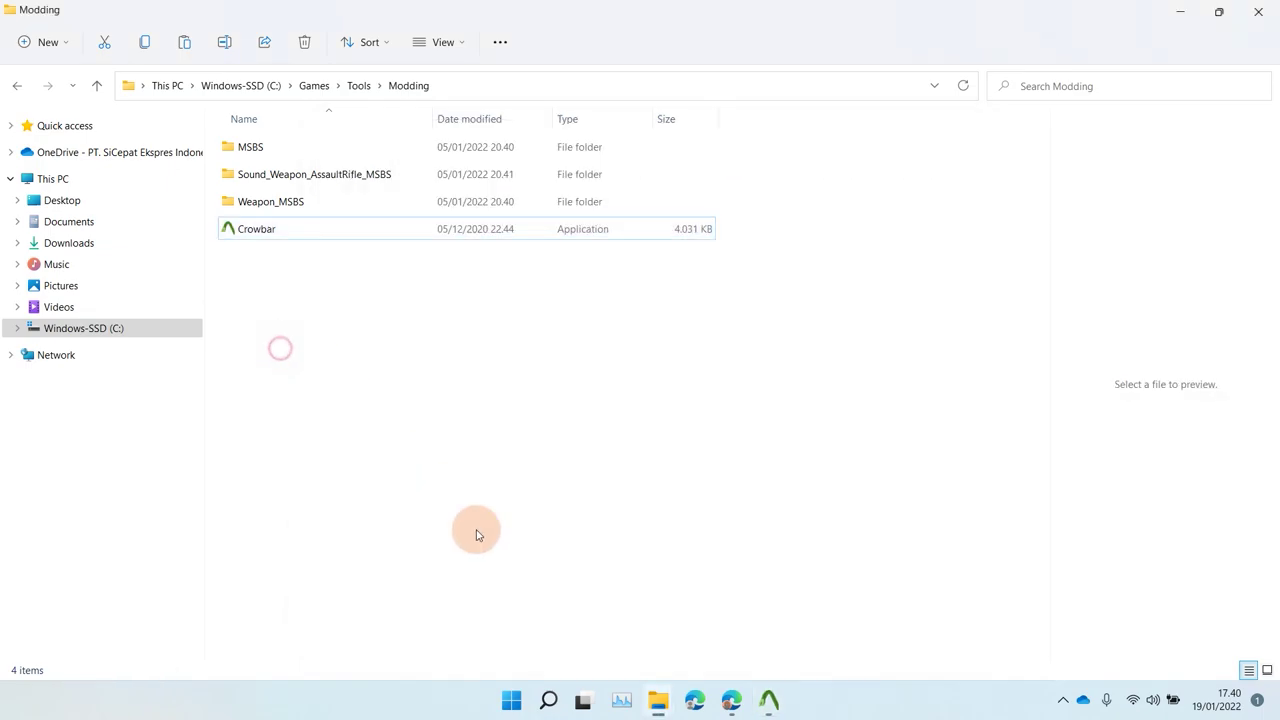
Show the models folder and the Modding folder again, and switch back to the browser's Crowbar download tab
{"action": "mouse_move", "coordinate": [655, 695]}
{"action": "left_click", "coordinate": [655, 666]}
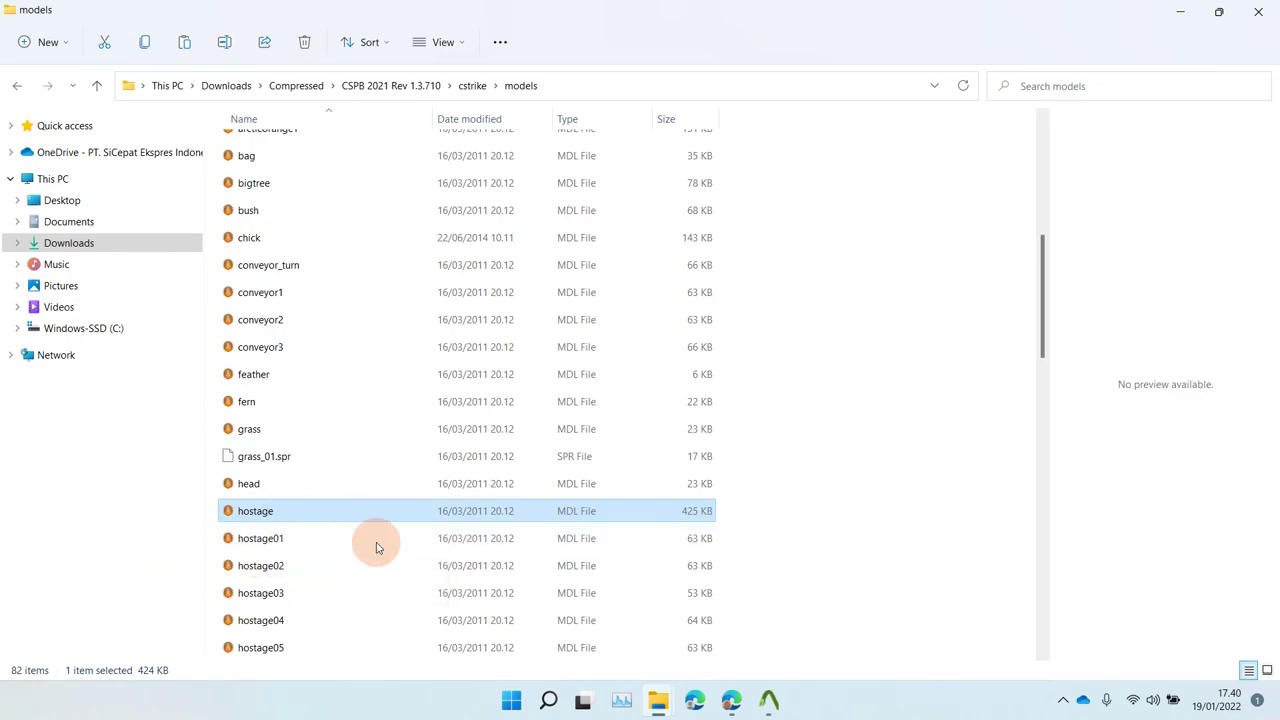
{"action": "mouse_move", "coordinate": [655, 705]}
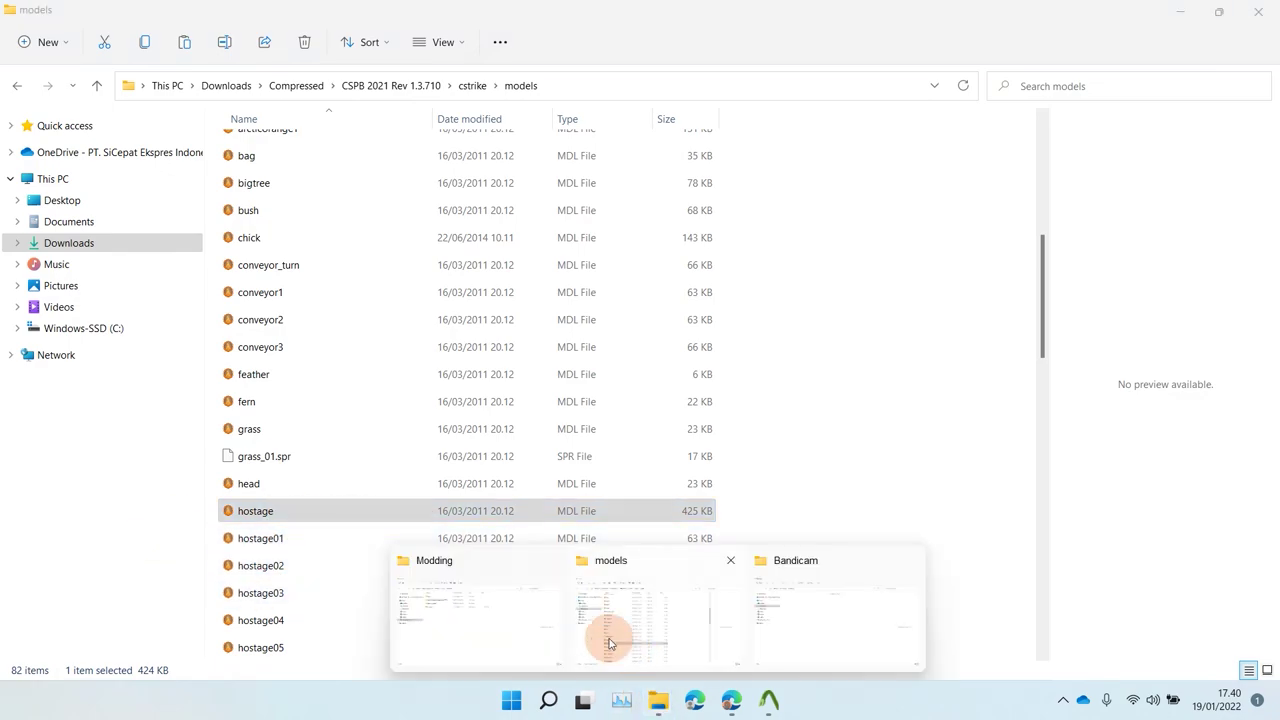
{"action": "left_click", "coordinate": [485, 622]}
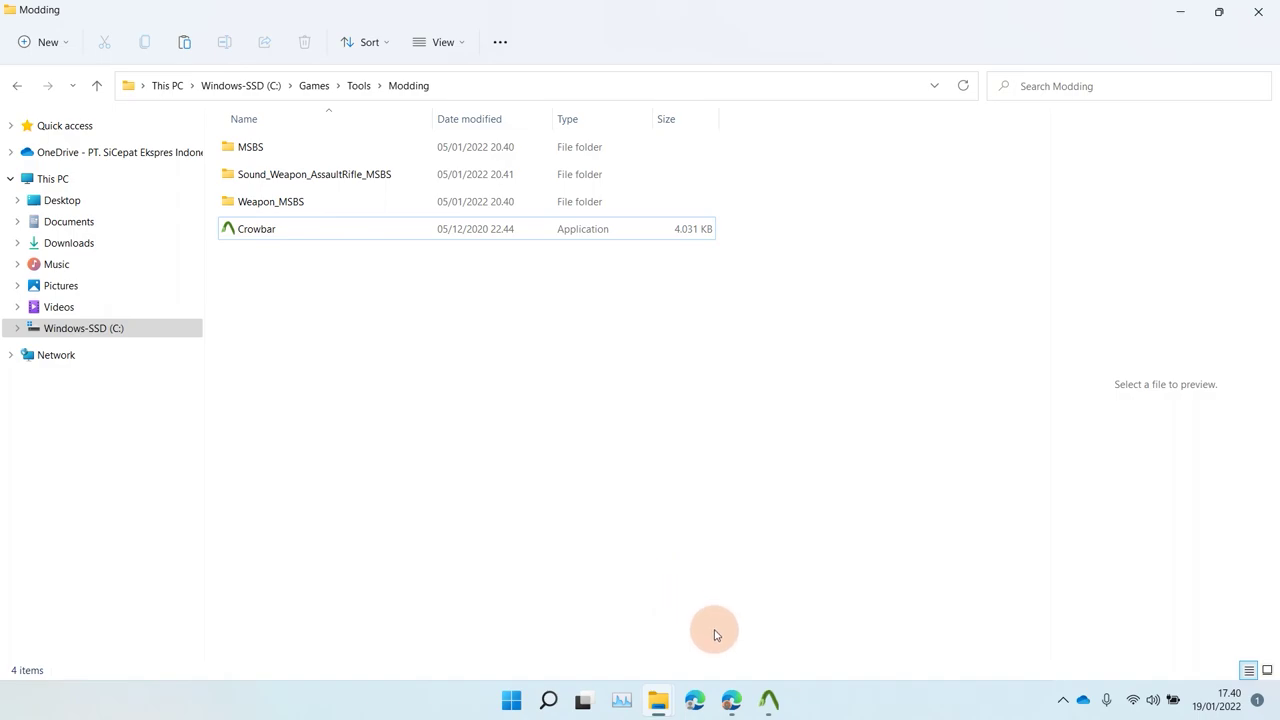
{"action": "left_click", "coordinate": [731, 700]}
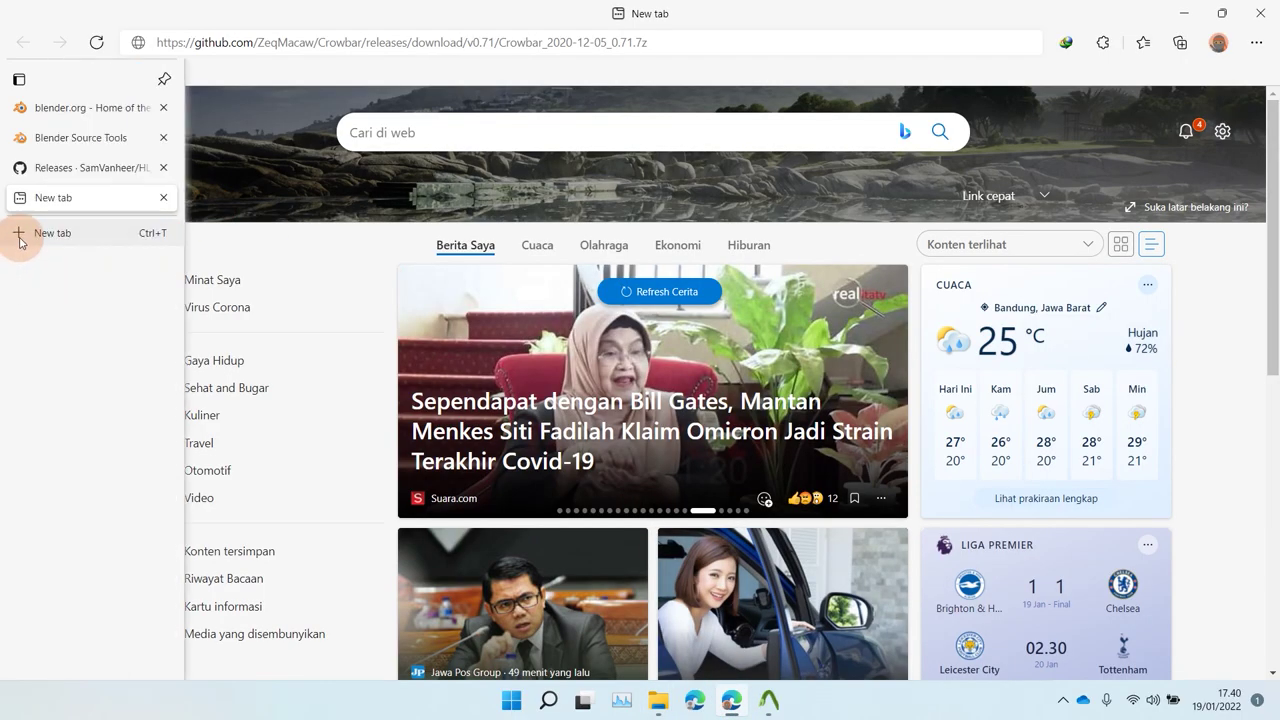
Search the web in a new browser tab for "mdl studio compiler fix uv"
{"action": "left_click", "coordinate": [19, 238]}
{"action": "type", "text": "m"}
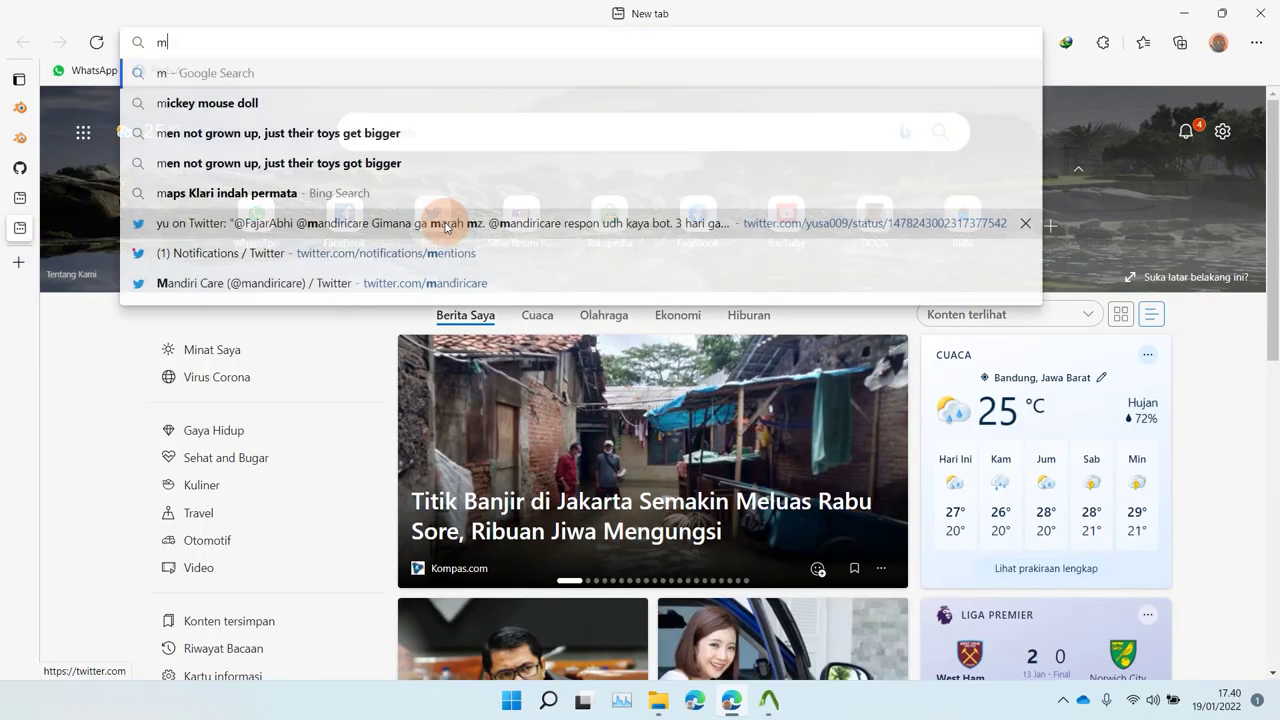
{"action": "type", "text": "dl"}
{"action": "type", "text": " stu"}
{"action": "key", "text": "BackSpace"}
{"action": "type", "text": "tudio"}
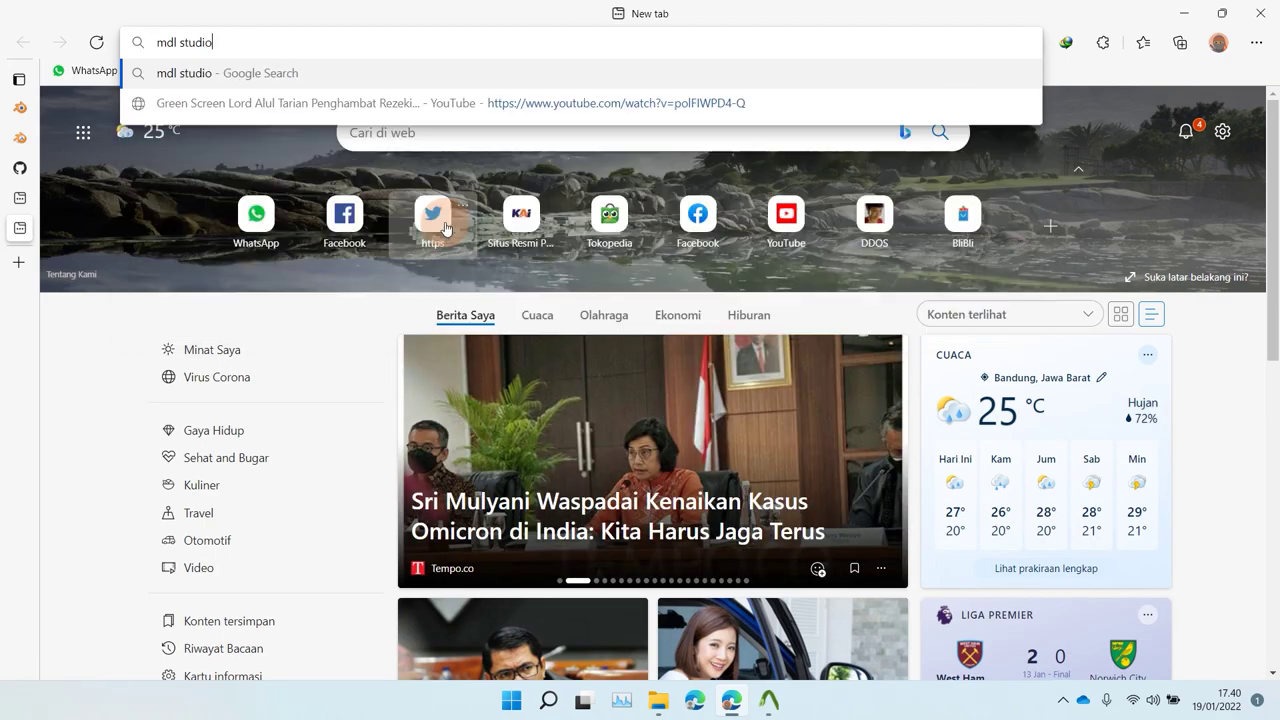
{"action": "type", "text": " compiler fix uv"}
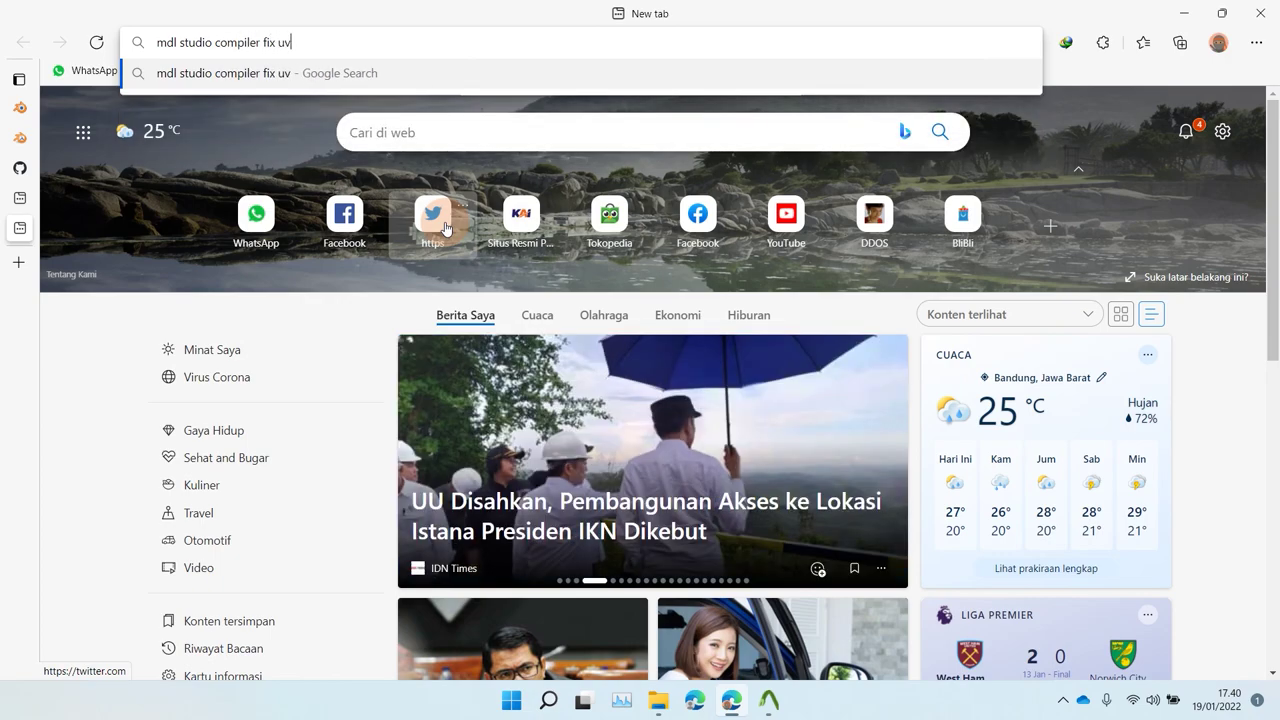
{"action": "key", "text": "Return"}
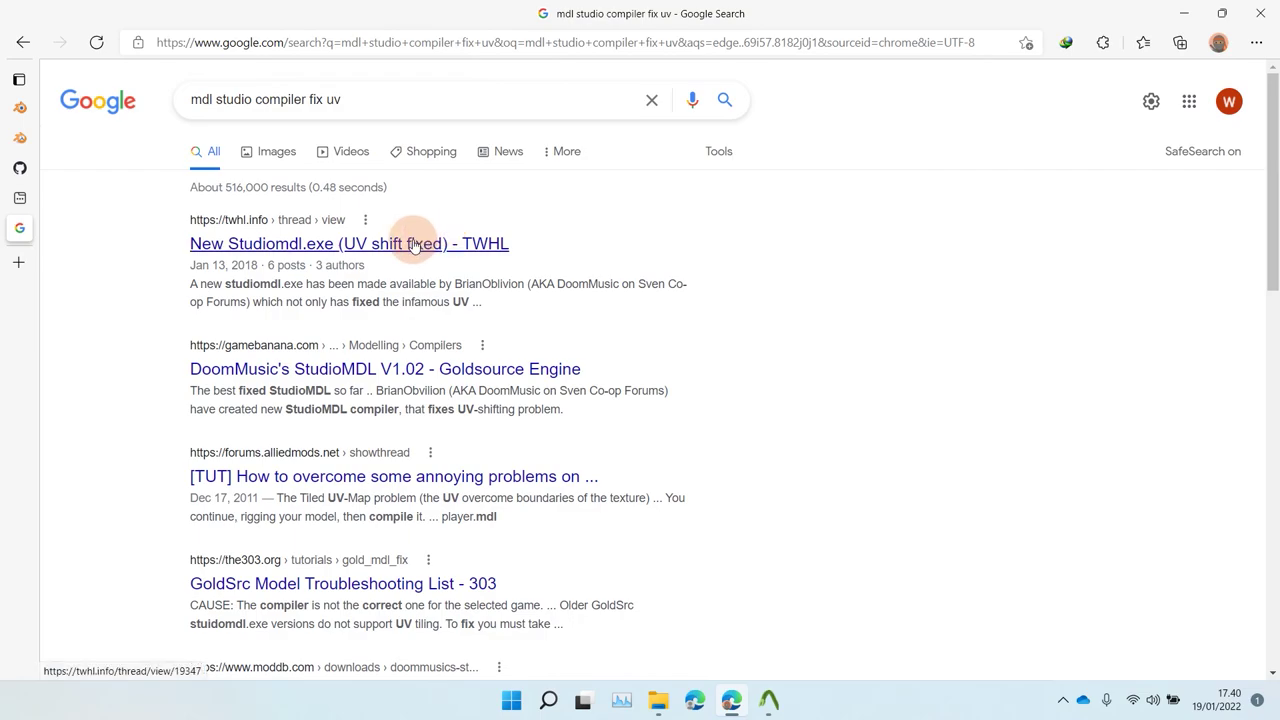
Check the TWHL thread "New Studiomdl.exe (UV shift fixed)" and its GitHub link for the compiler, and close both tabs
{"action": "left_click", "coordinate": [413, 245]}
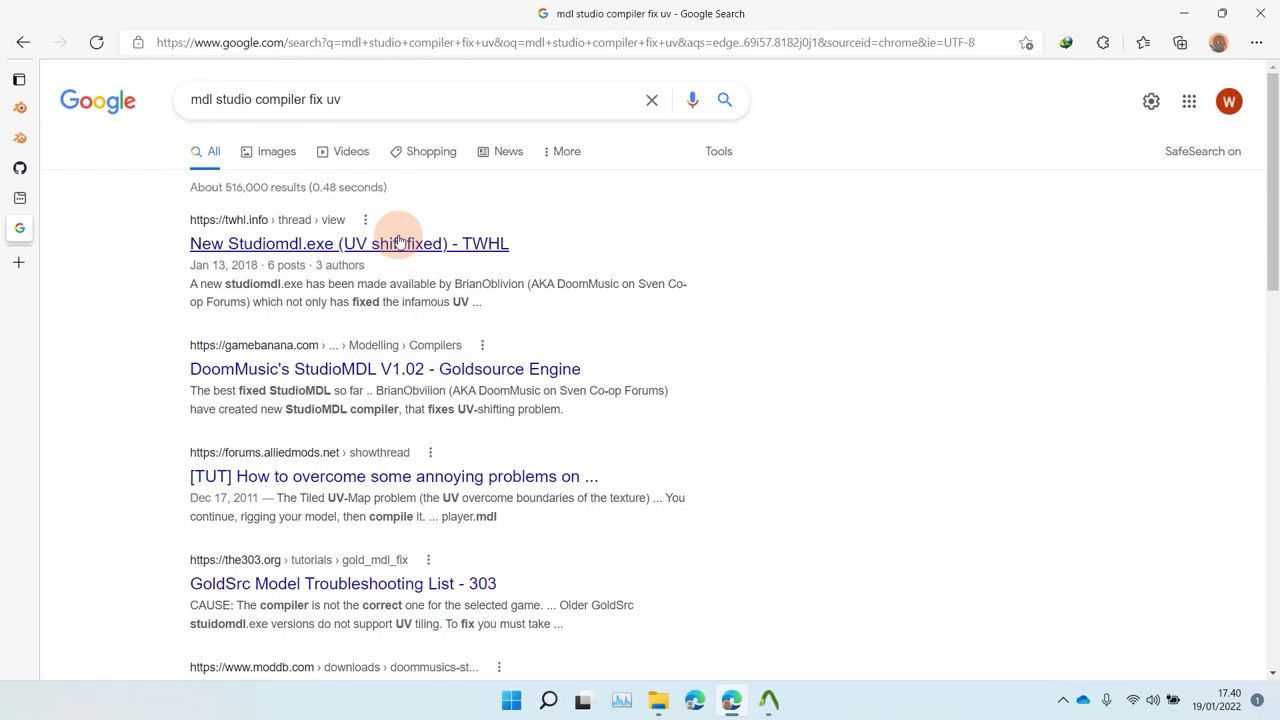
{"action": "scroll", "coordinate": [400, 242], "scroll_direction": "down", "scroll_amount": 2}
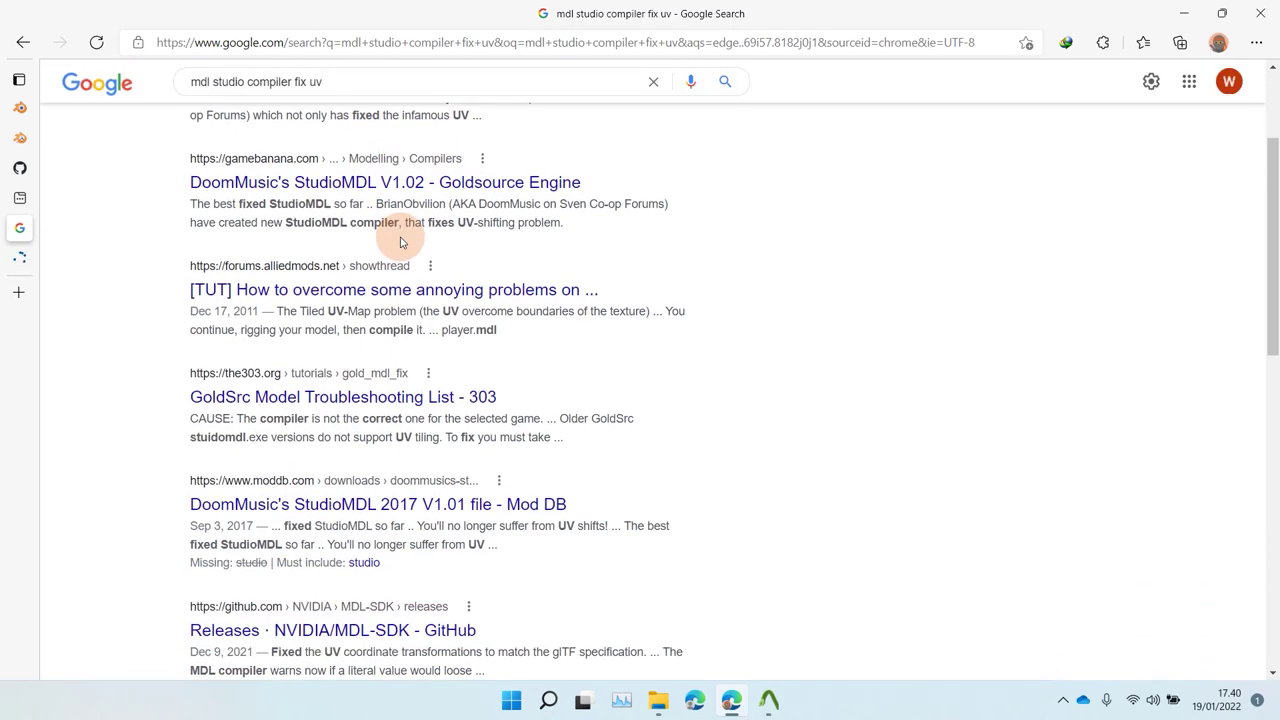
{"action": "left_click", "coordinate": [19, 259]}
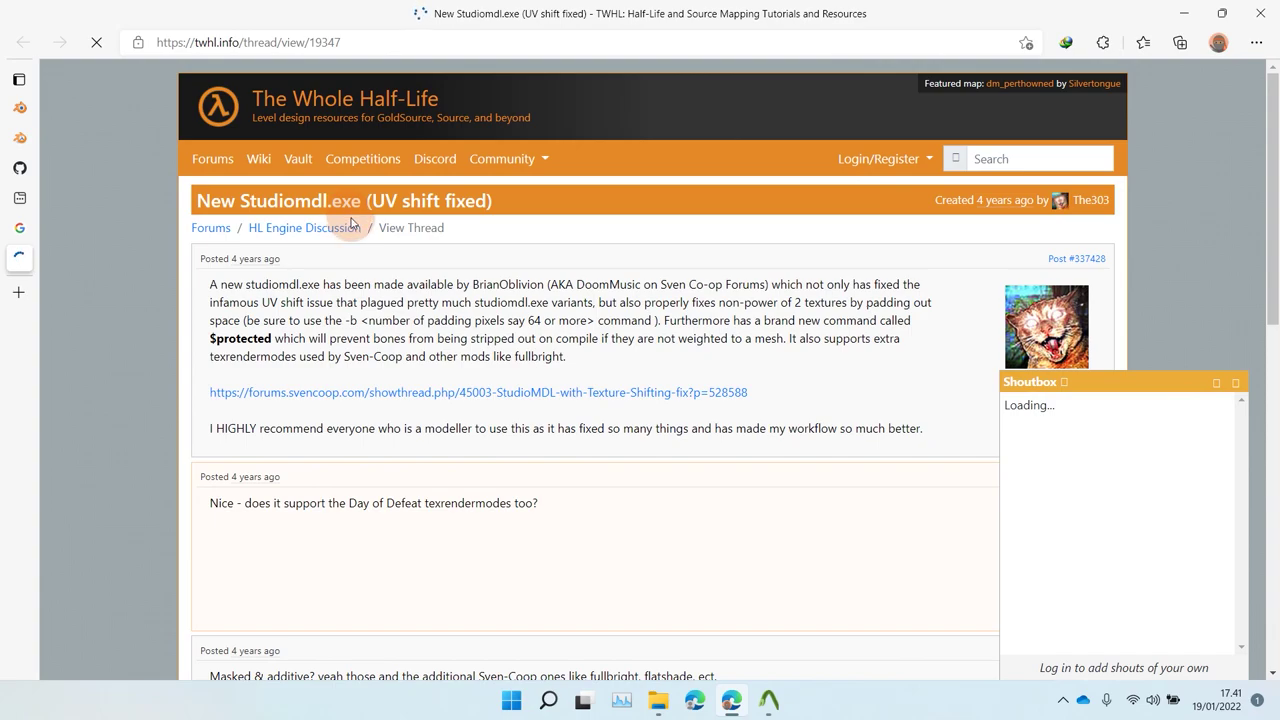
{"action": "scroll", "coordinate": [352, 222], "scroll_direction": "down", "scroll_amount": 2}
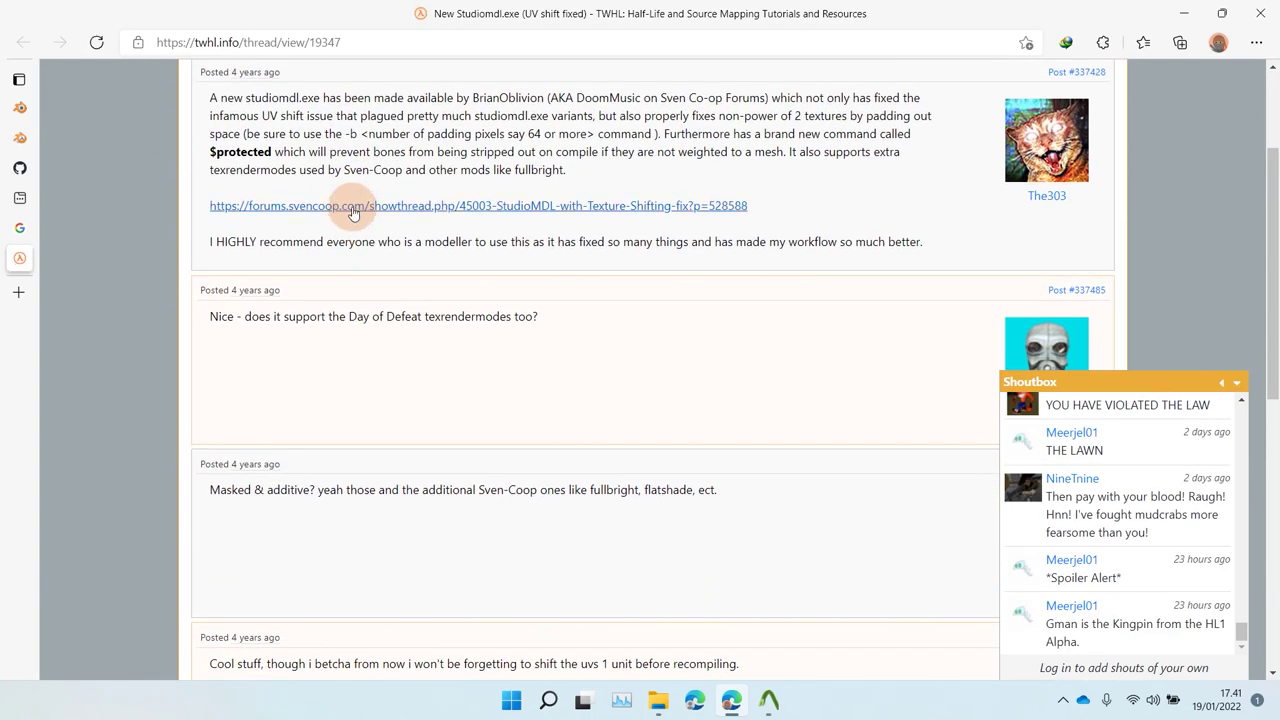
{"action": "left_click", "coordinate": [352, 206]}
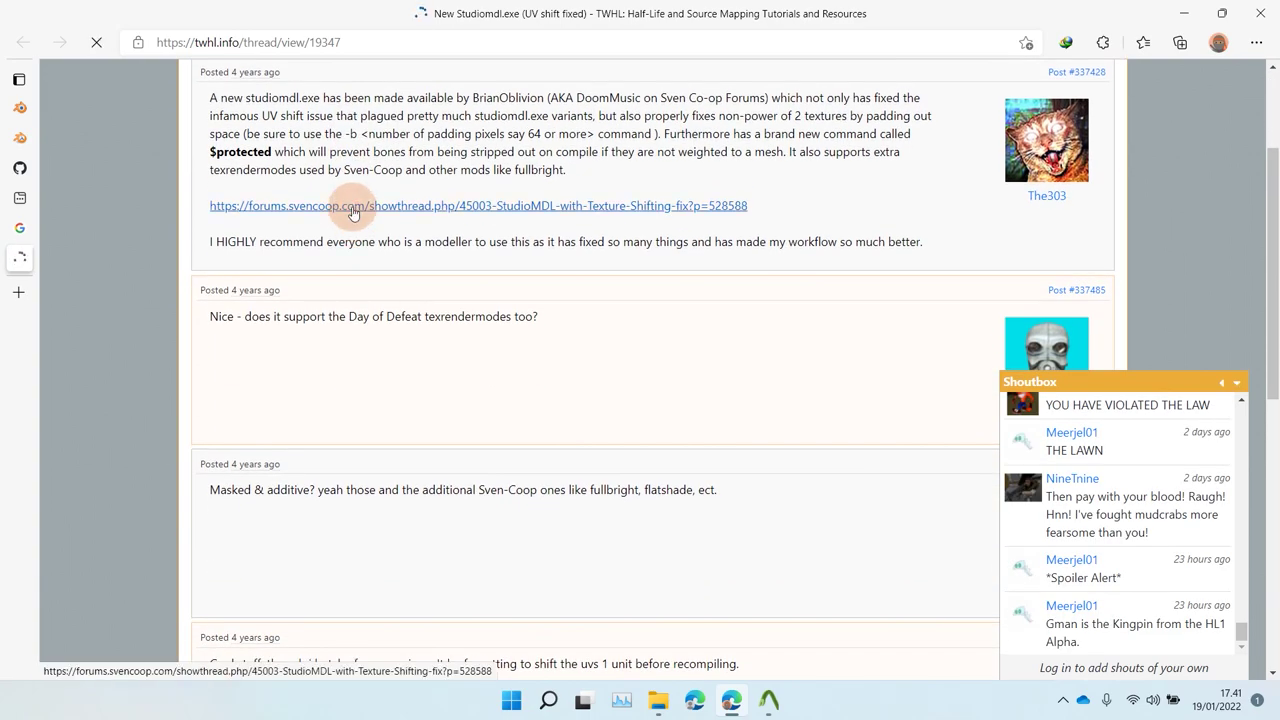
{"action": "scroll", "coordinate": [352, 212], "scroll_direction": "down", "scroll_amount": 5}
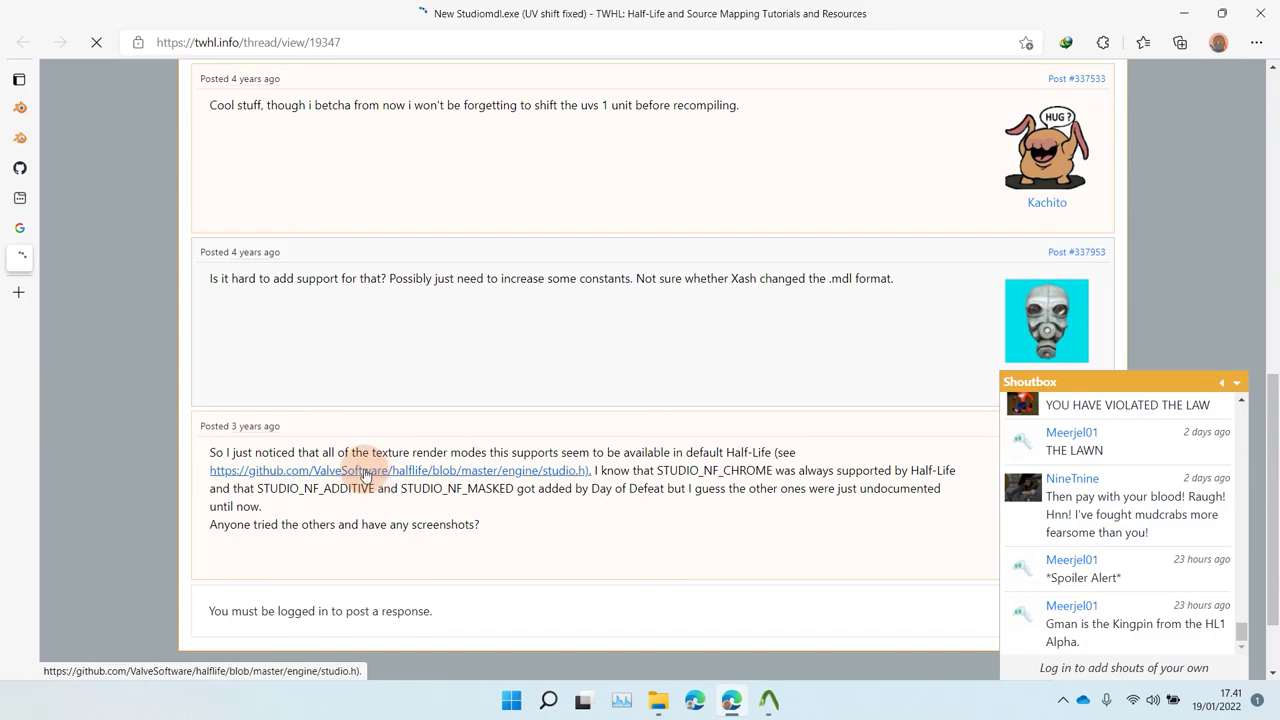
{"action": "left_click", "coordinate": [19, 289]}
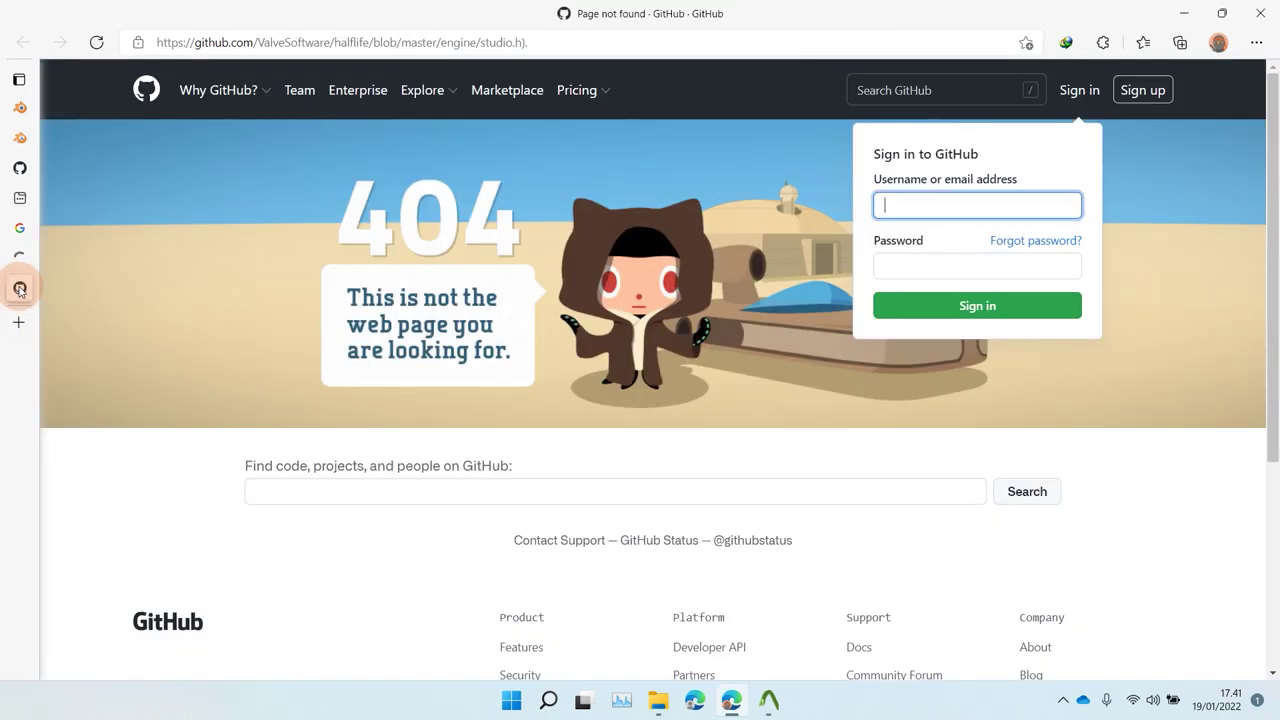
{"action": "mouse_move", "coordinate": [23, 287]}
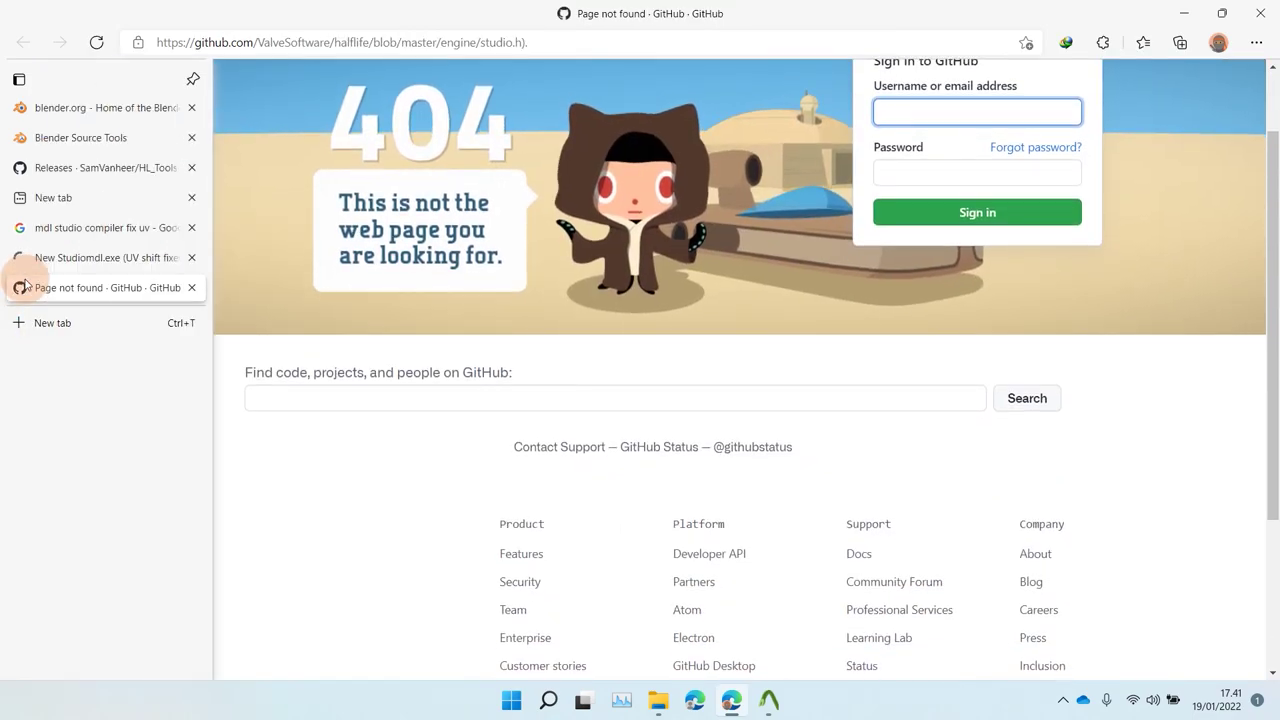
{"action": "left_click", "coordinate": [191, 287]}
{"action": "left_click", "coordinate": [193, 257]}
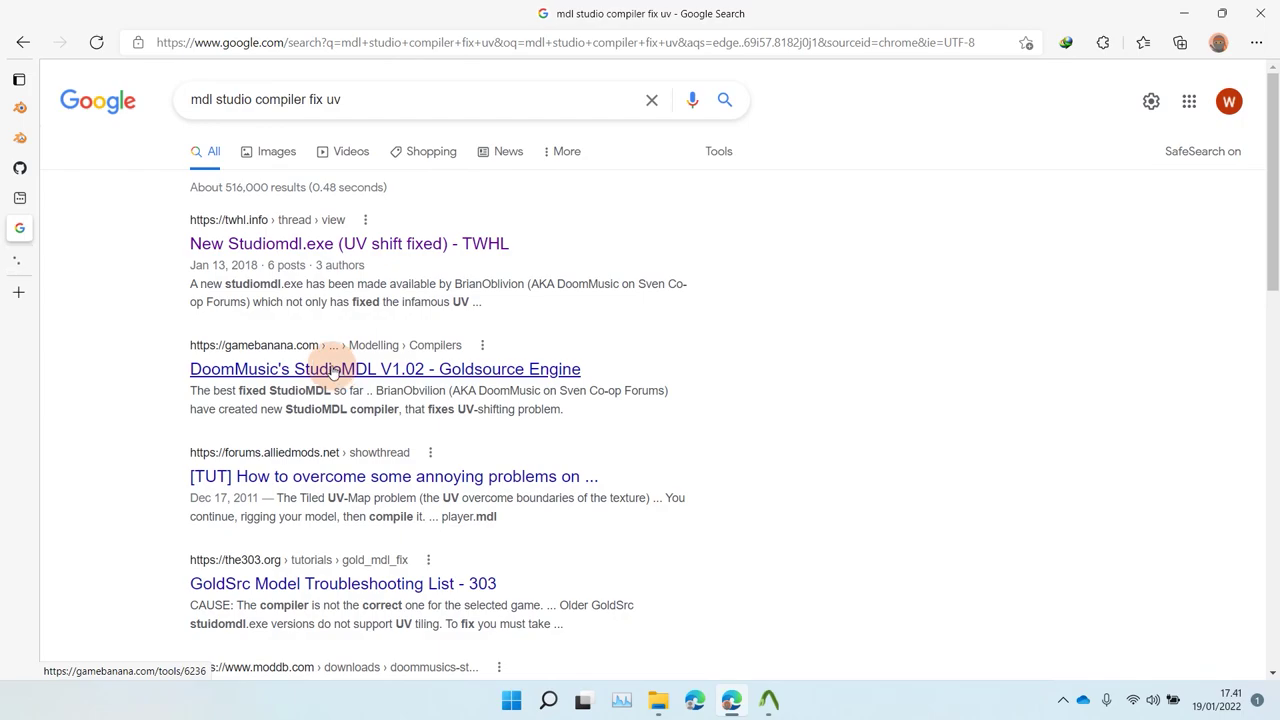
Open the GameBanana search result for DoomMusic's StudioMDL V1.02 and go through the page to its Files section
{"action": "left_click", "coordinate": [19, 257]}
{"action": "scroll", "coordinate": [407, 313], "scroll_direction": "down", "scroll_amount": 3}
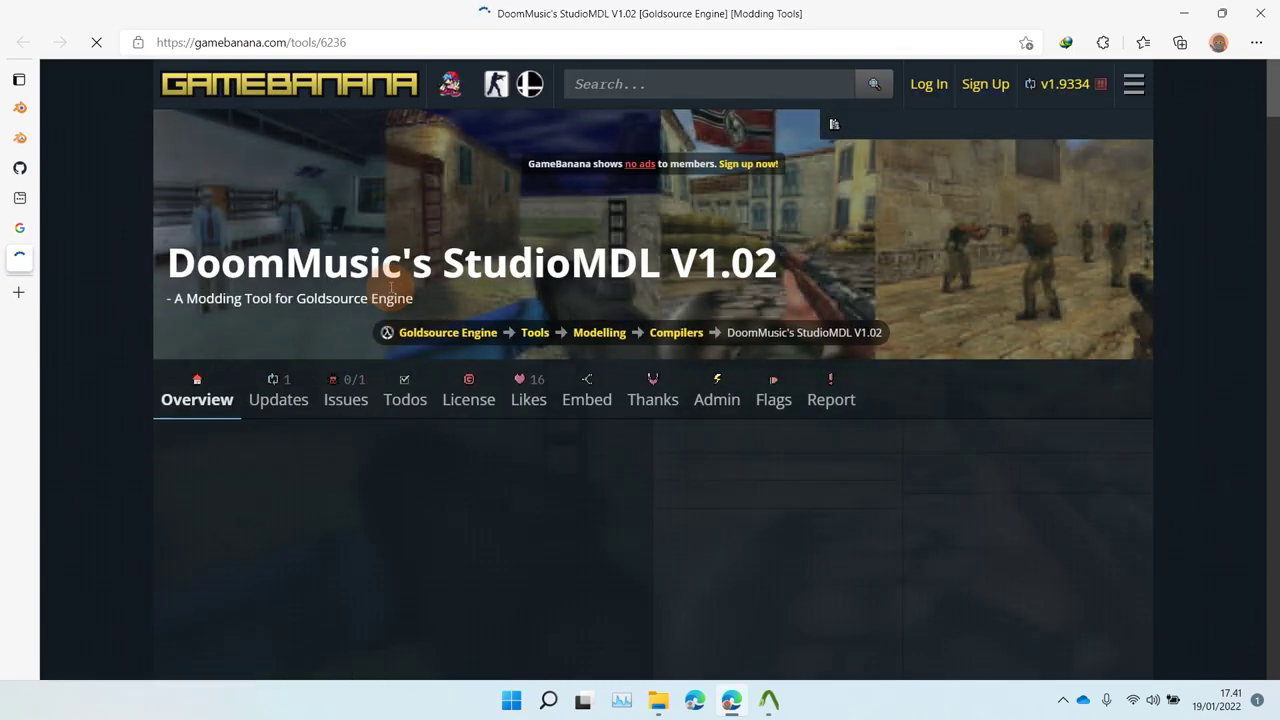
{"action": "scroll", "coordinate": [385, 264], "scroll_direction": "down", "scroll_amount": 2}
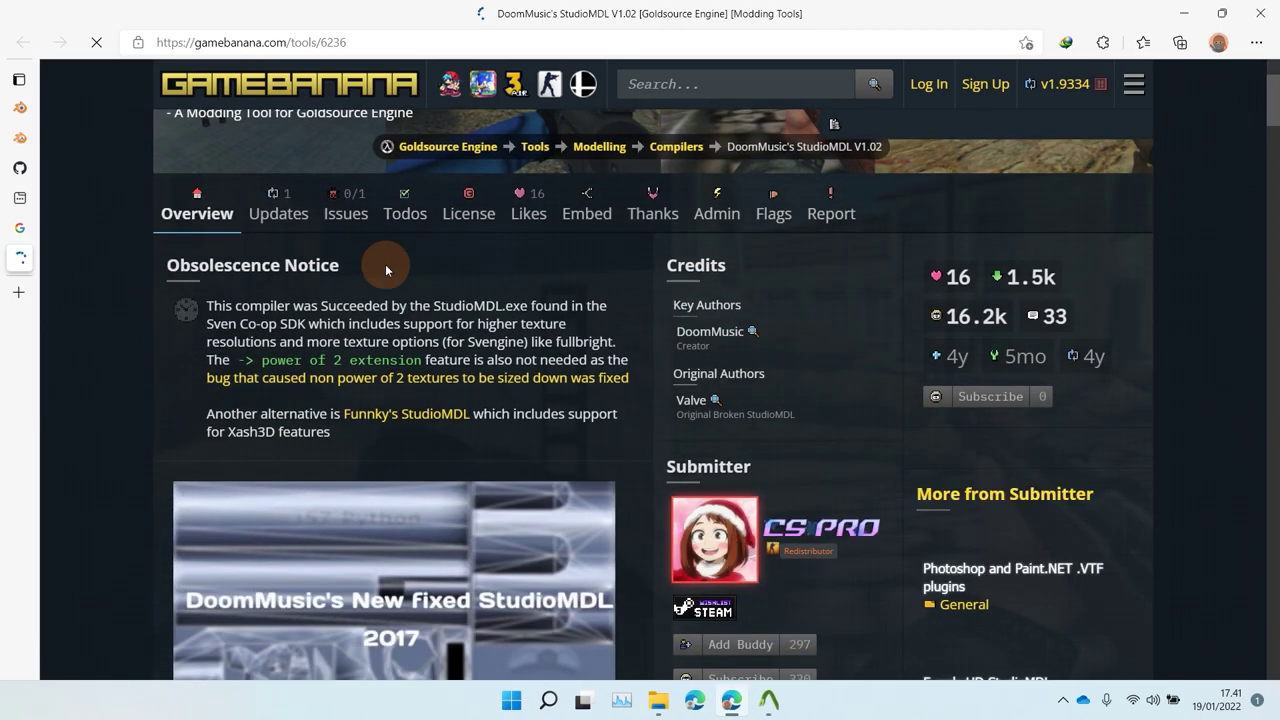
{"action": "scroll", "coordinate": [385, 264], "scroll_direction": "down", "scroll_amount": 2}
{"action": "scroll", "coordinate": [383, 272], "scroll_direction": "down", "scroll_amount": 15}
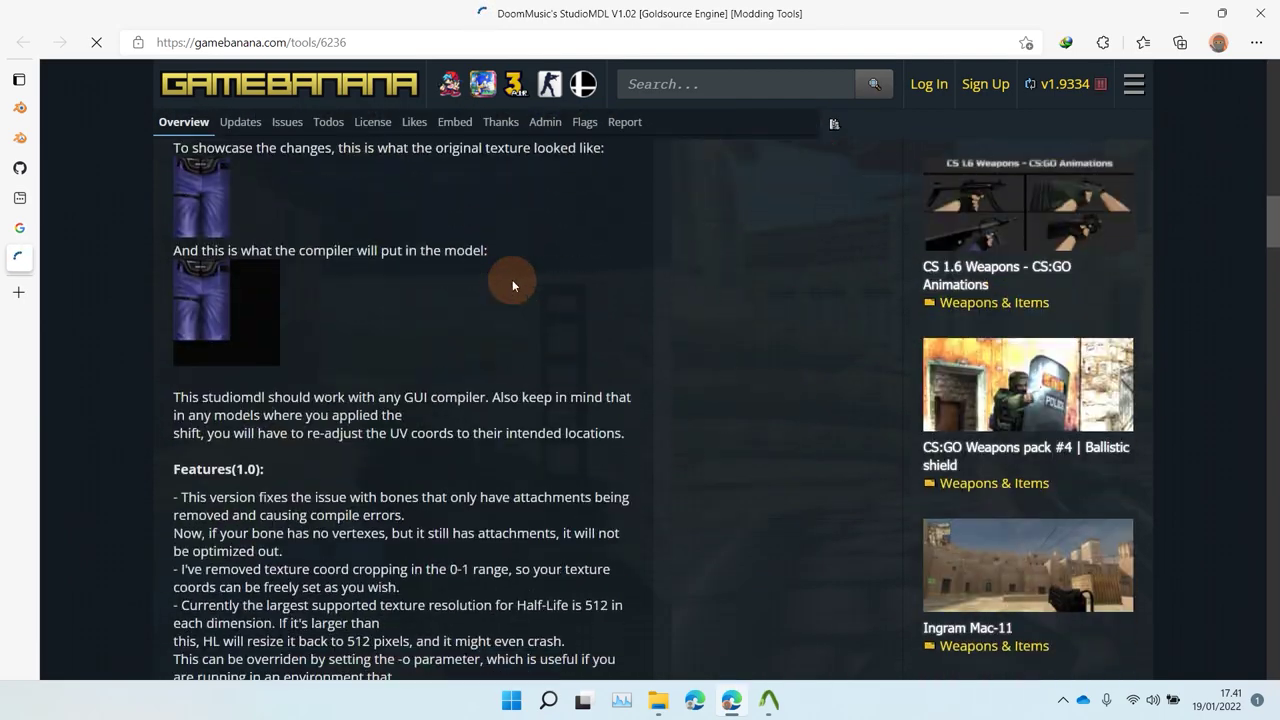
{"action": "scroll", "coordinate": [512, 285], "scroll_direction": "down", "scroll_amount": 20}
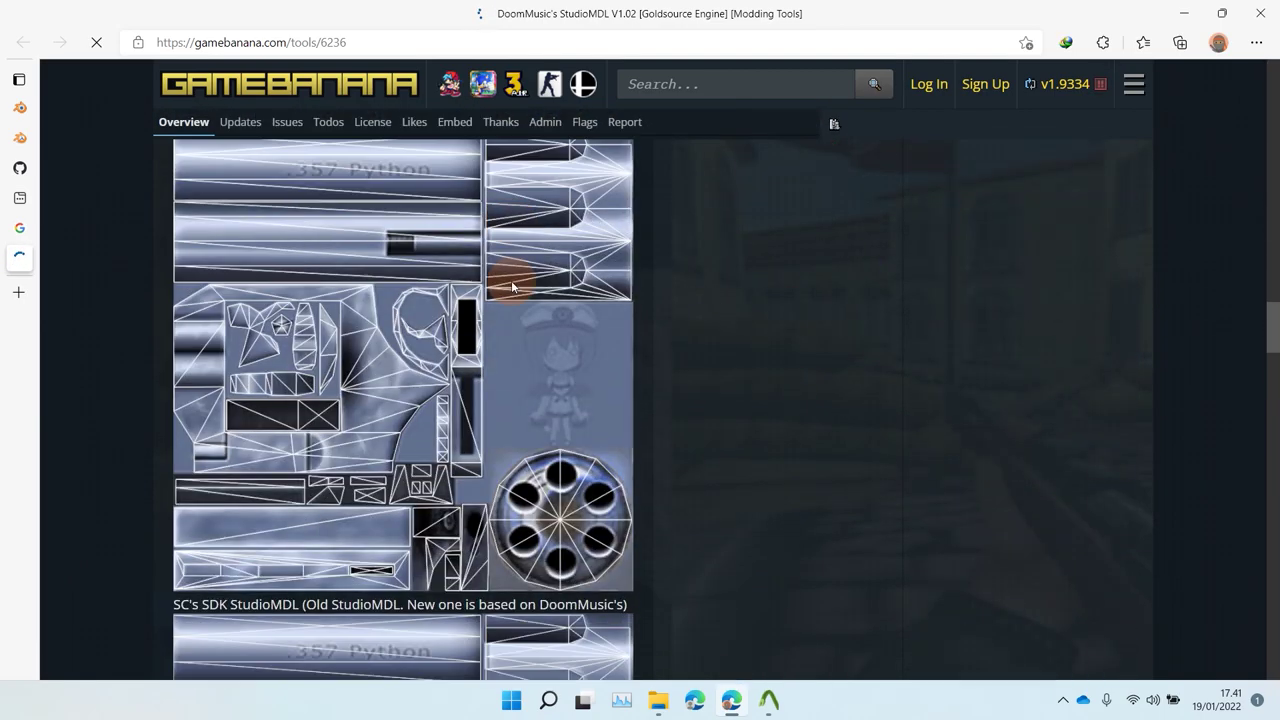
{"action": "scroll", "coordinate": [511, 285], "scroll_direction": "down", "scroll_amount": 10}
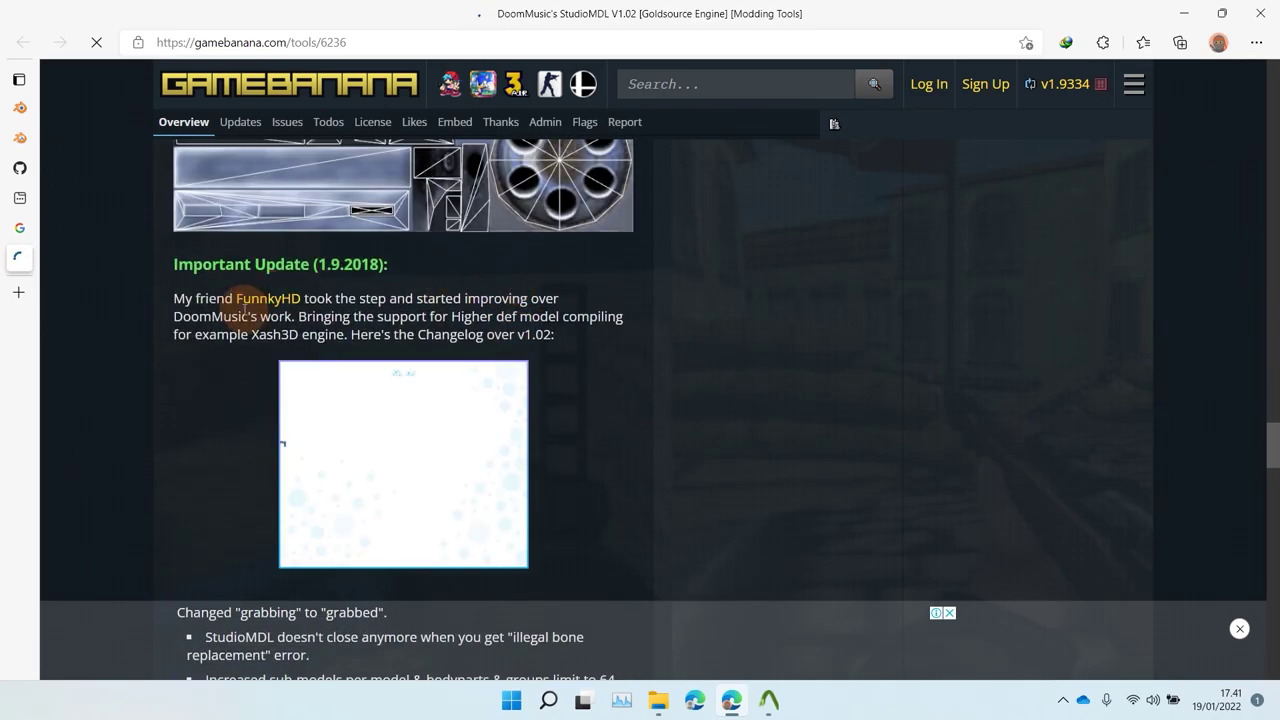
{"action": "scroll", "coordinate": [264, 291], "scroll_direction": "down", "scroll_amount": 15}
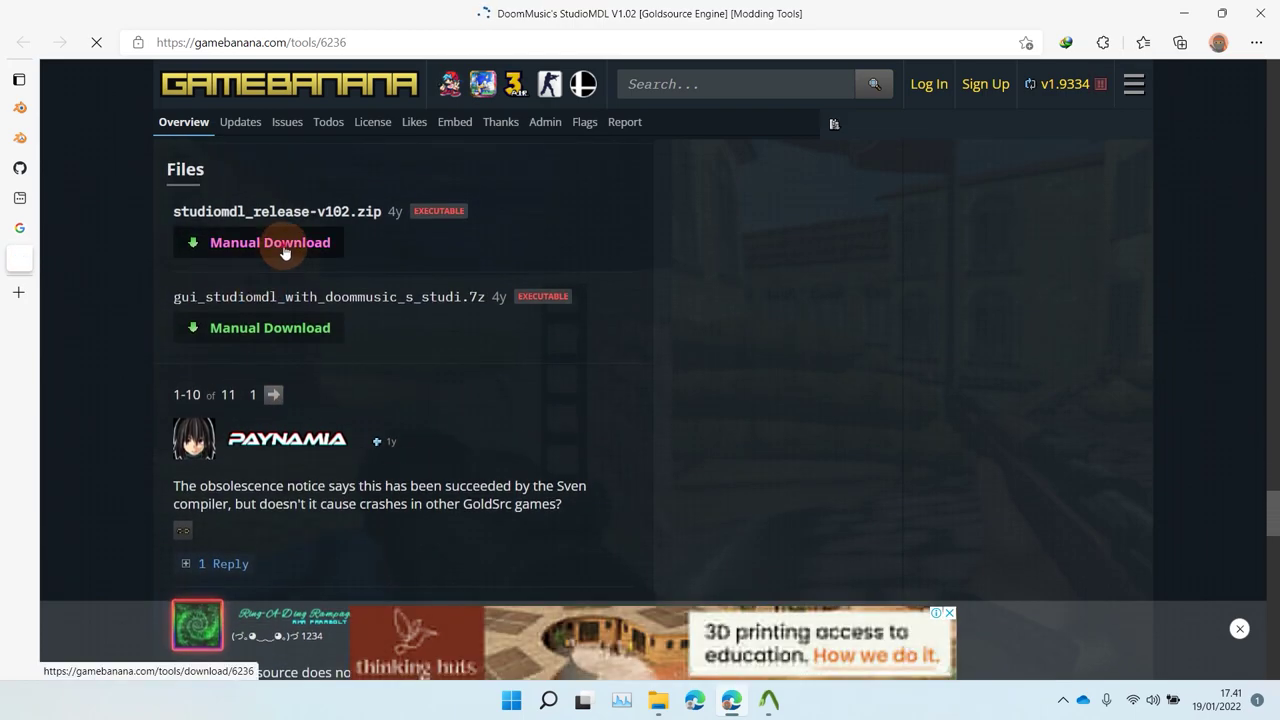
Download studiomdl_release-v102.zip from GameBanana and open the folder it was saved in
{"action": "left_click", "coordinate": [284, 247]}
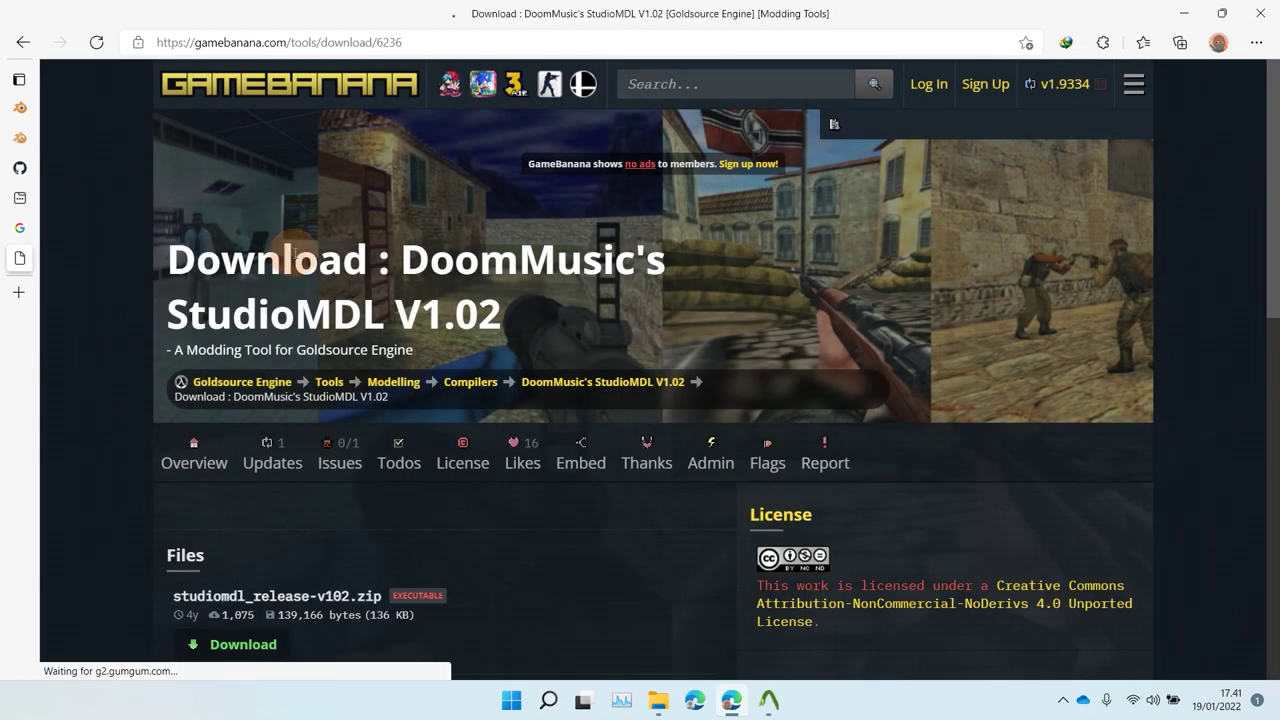
{"action": "scroll", "coordinate": [266, 388], "scroll_direction": "down", "scroll_amount": 2}
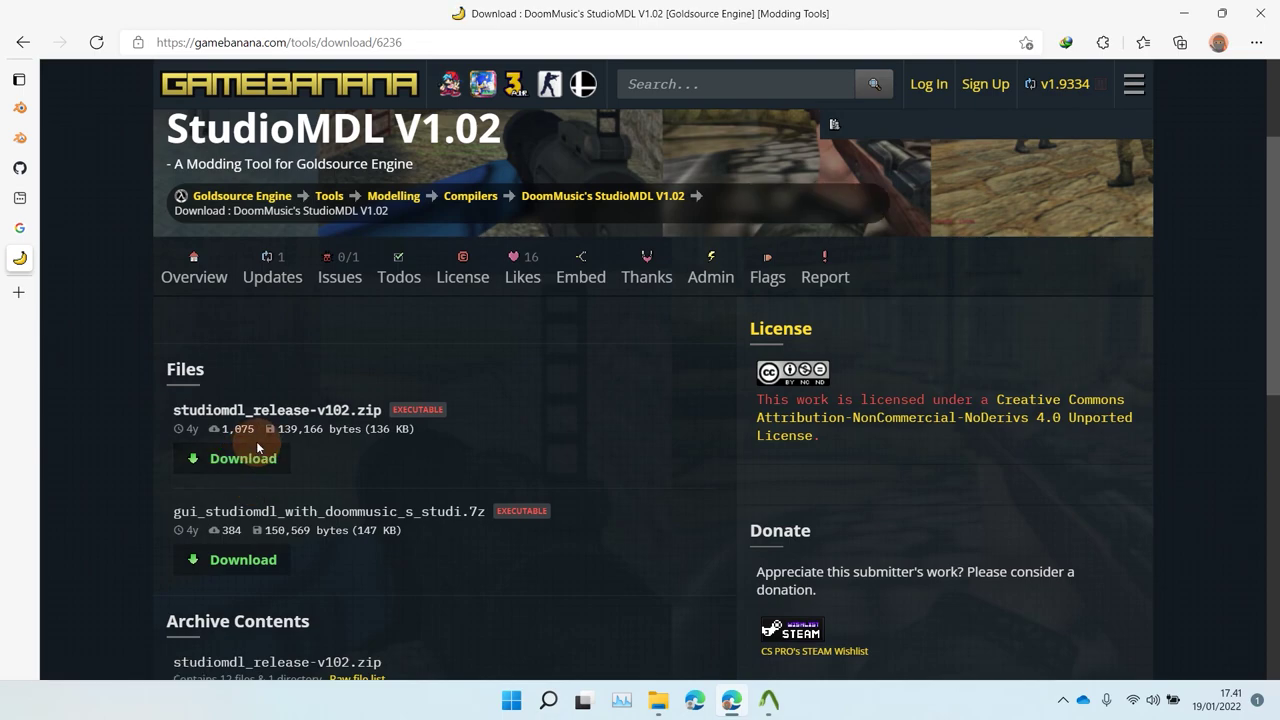
{"action": "left_click", "coordinate": [242, 460]}
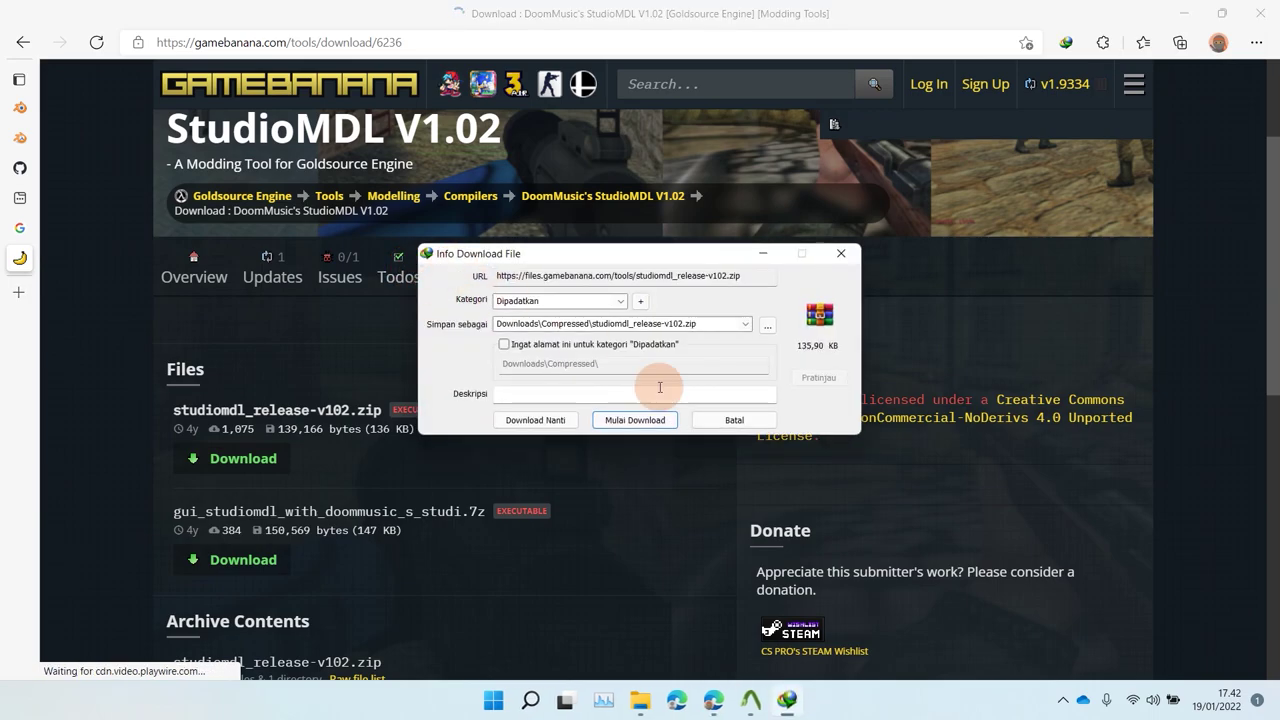
{"action": "left_click", "coordinate": [392, 420]}
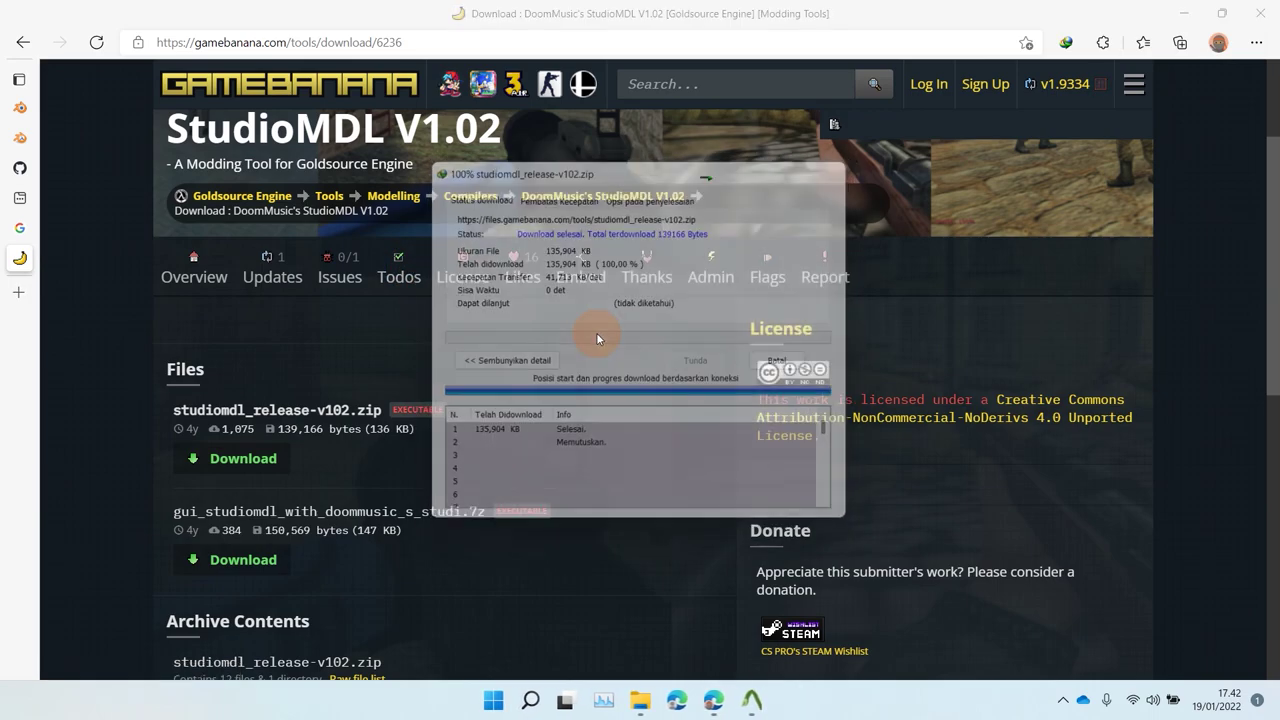
{"action": "left_click", "coordinate": [667, 399]}
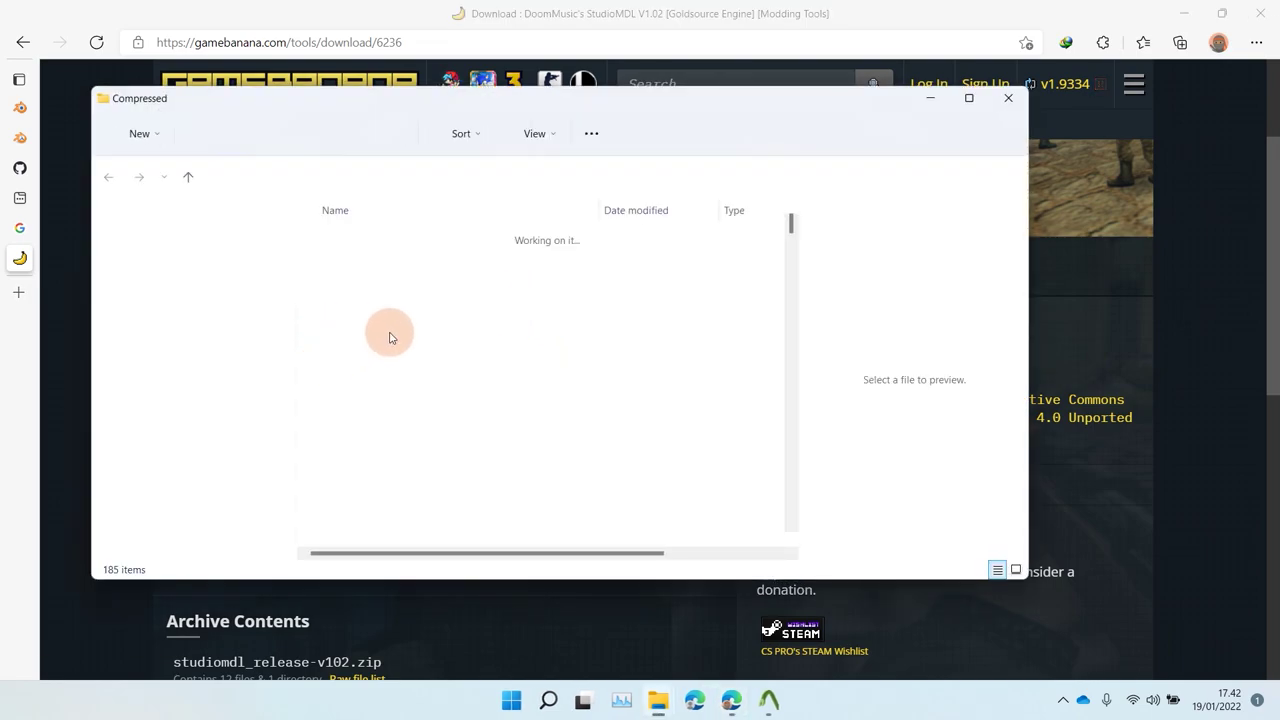
Place the downloaded studiomdl_release-v102 archive in the Modding folder and close the Compressed download folder
{"action": "key", "text": "super+Up"}
{"action": "left_click", "coordinate": [1256, 12]}
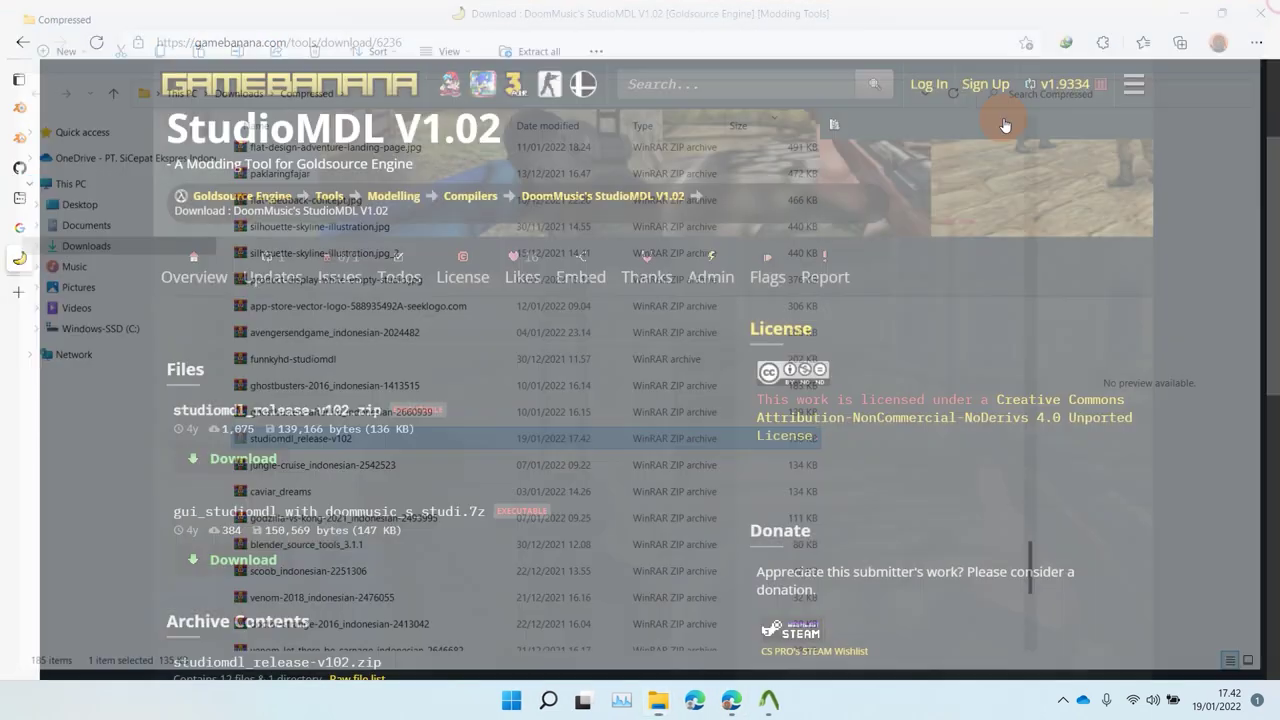
{"action": "mouse_move", "coordinate": [666, 706]}
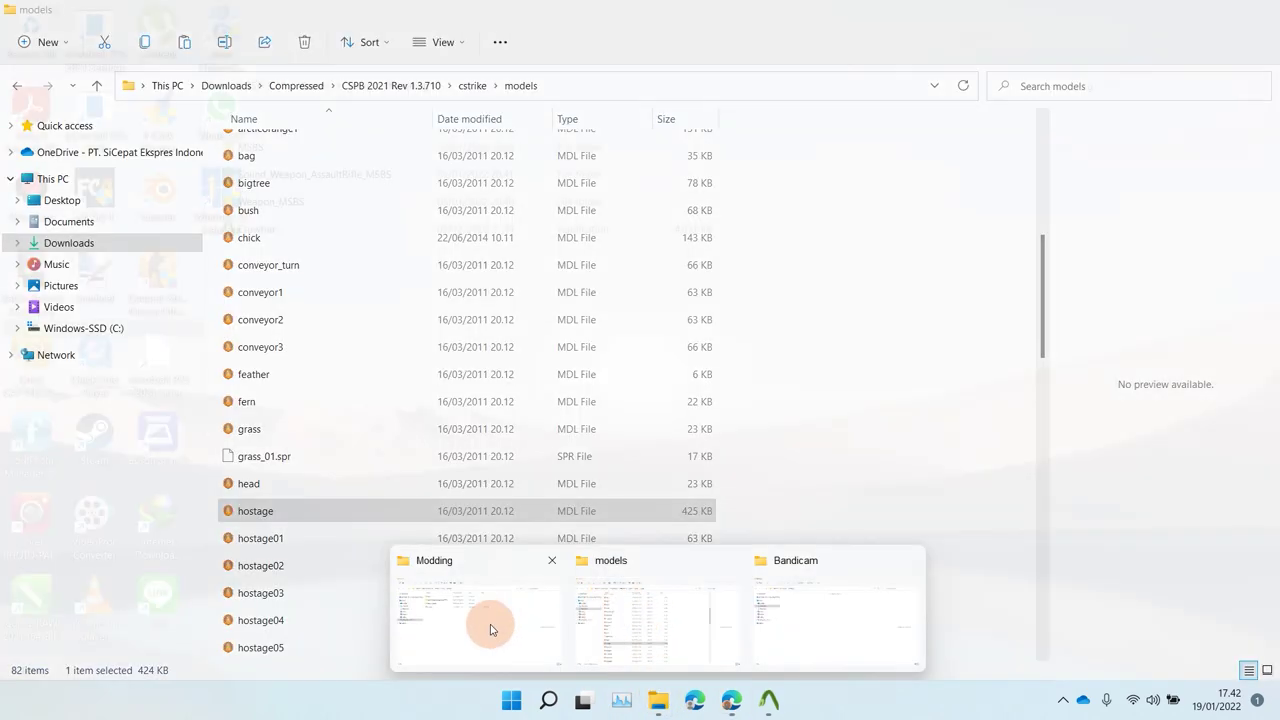
{"action": "left_click", "coordinate": [491, 623]}
{"action": "key", "text": "ctrl+v"}
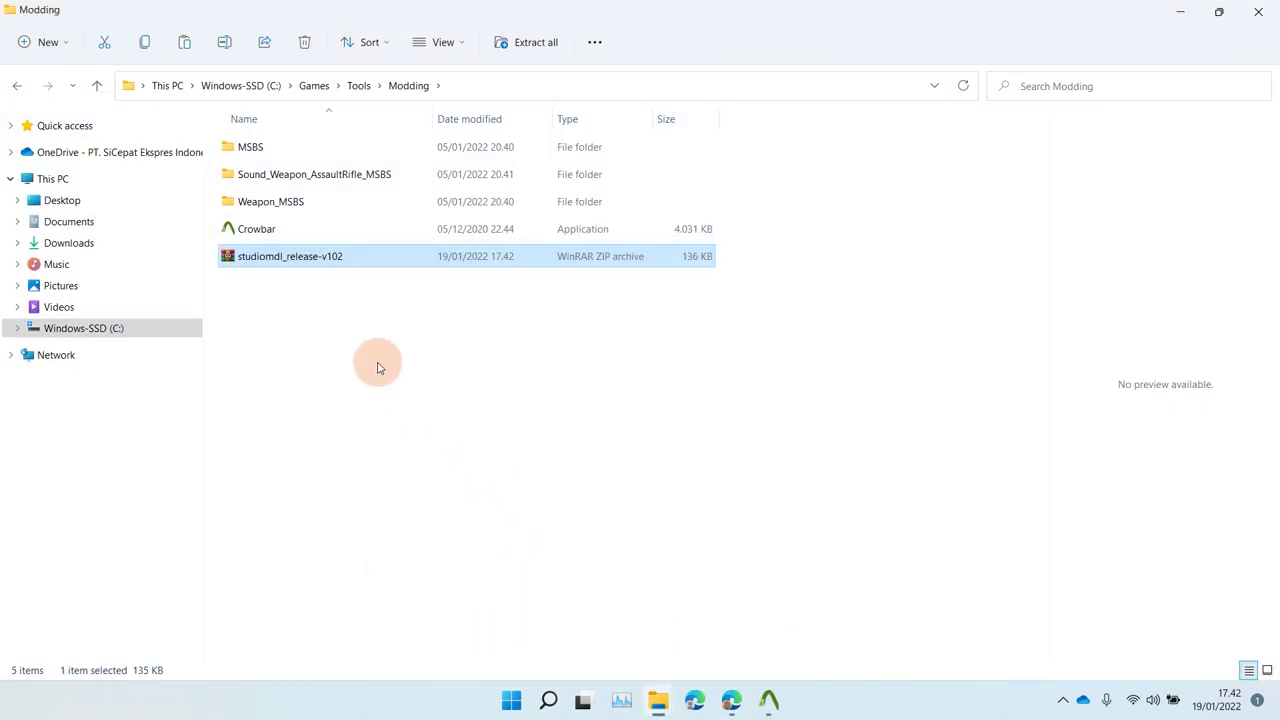
Extract studiomdl.exe from the studiomdl_release-v102 archive into the Modding folder and close the archive
{"action": "double_click", "coordinate": [296, 258]}
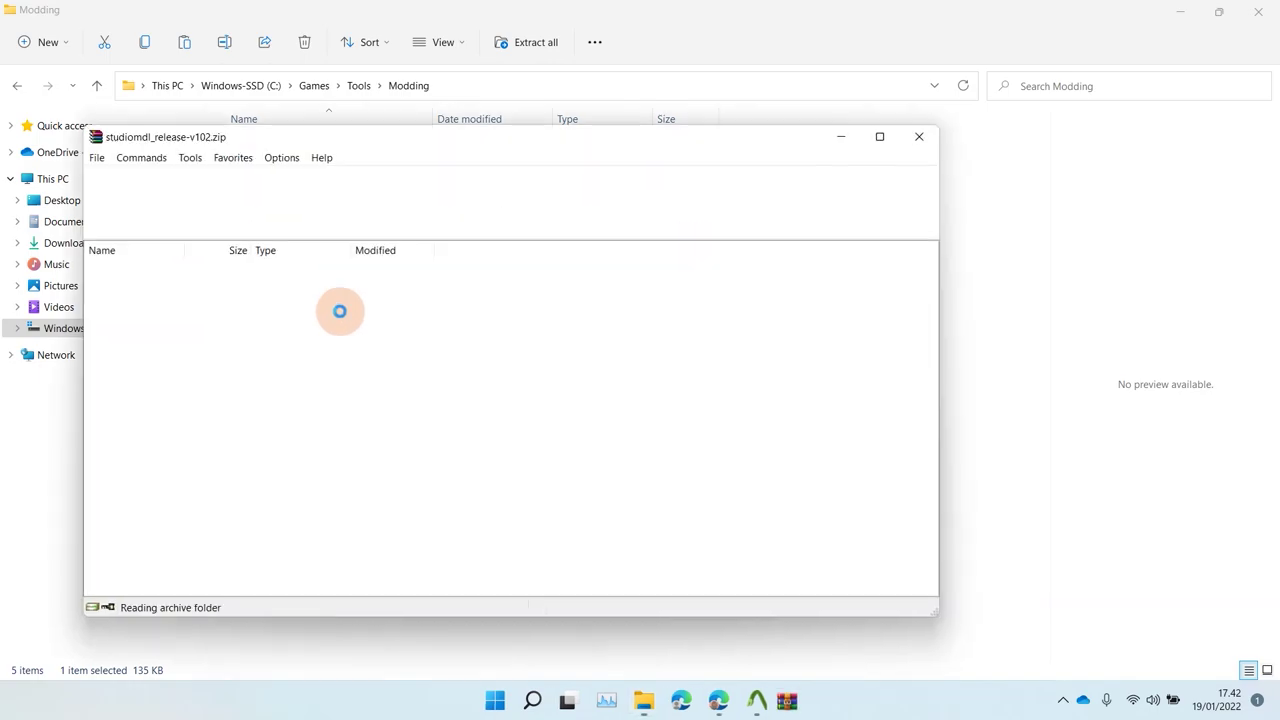
{"action": "left_click_drag", "start_coordinate": [594, 299], "coordinate": [991, 418]}
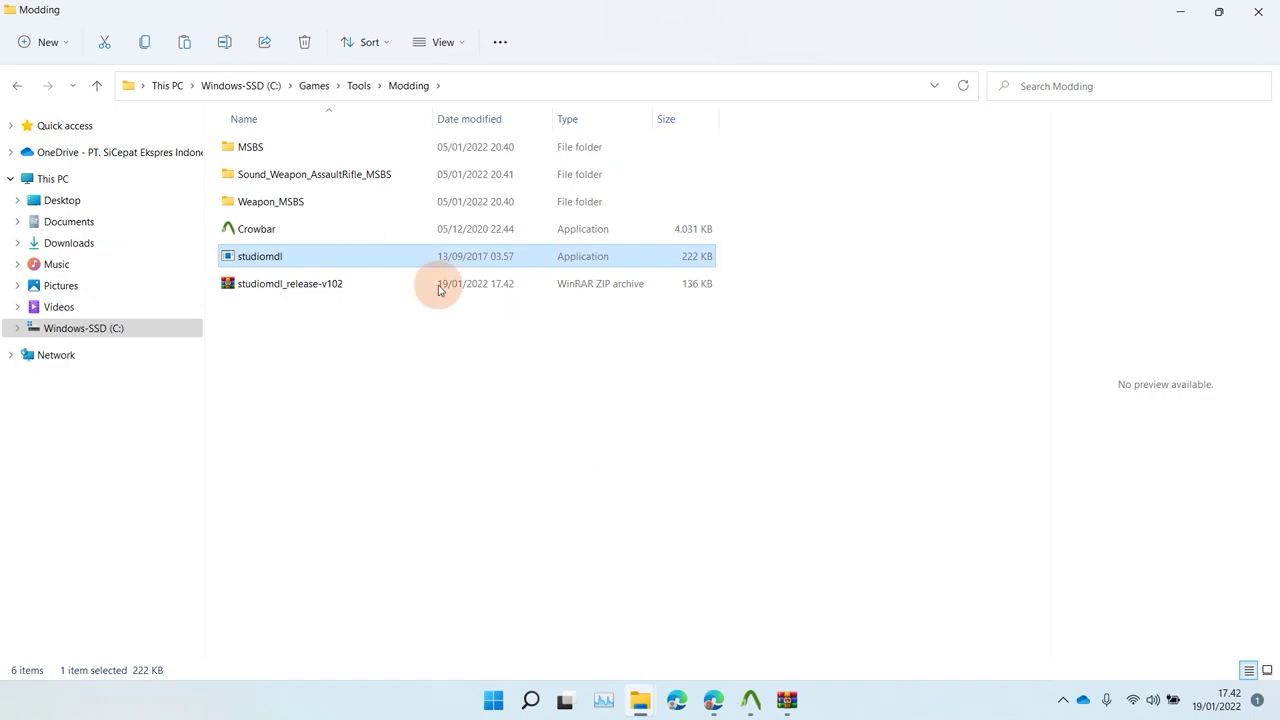
{"action": "left_click", "coordinate": [789, 699]}
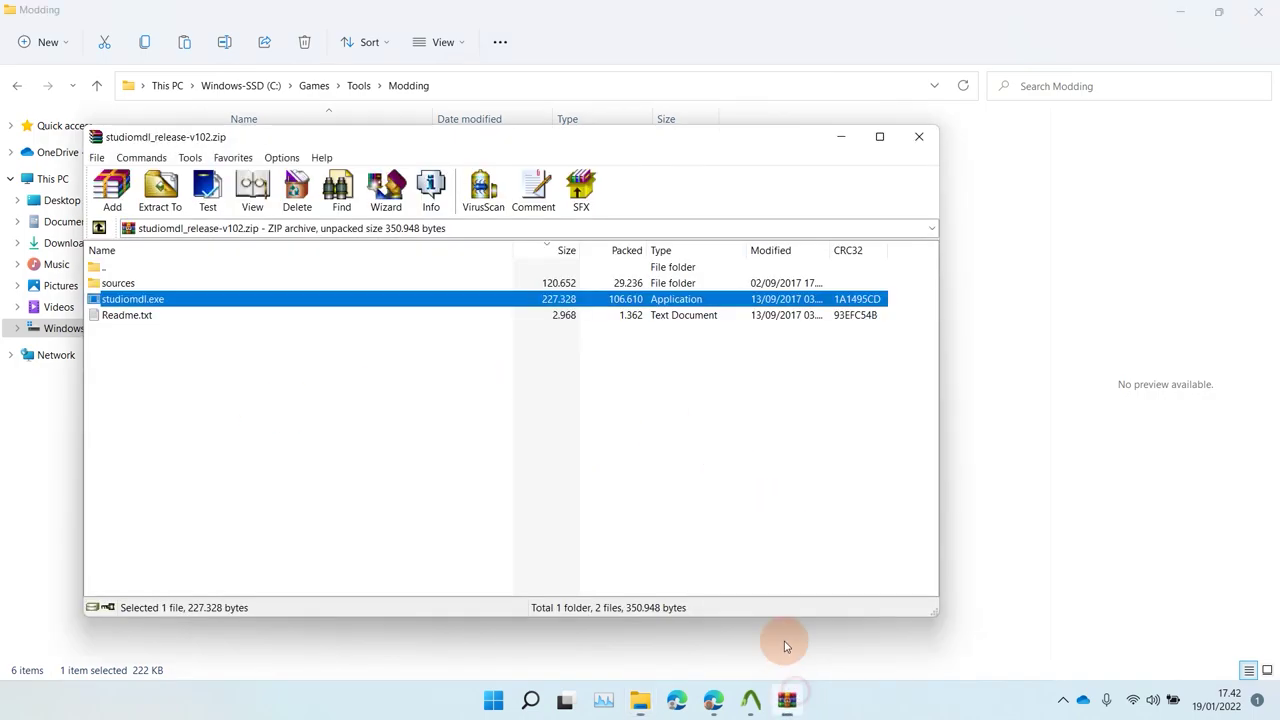
{"action": "left_click", "coordinate": [918, 136]}
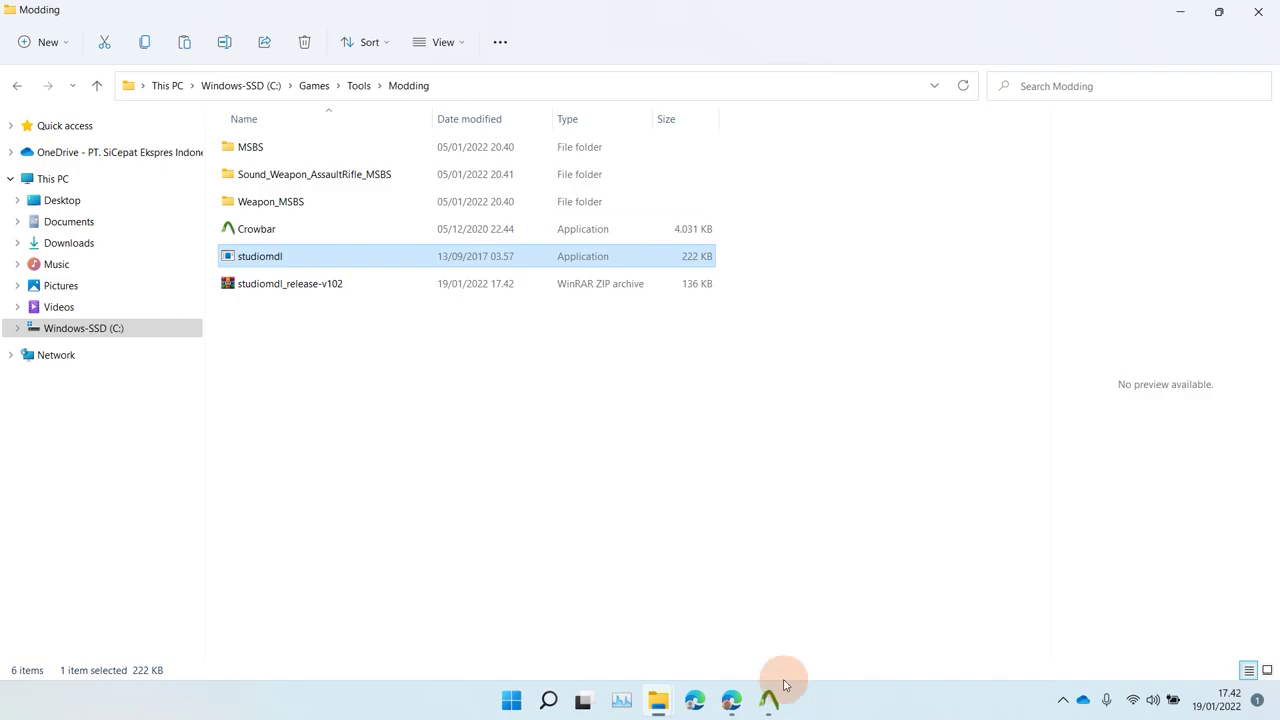
Switch back to the browser, close the search results tab and show the tab holding the Crowbar download address
{"action": "left_click", "coordinate": [730, 705]}
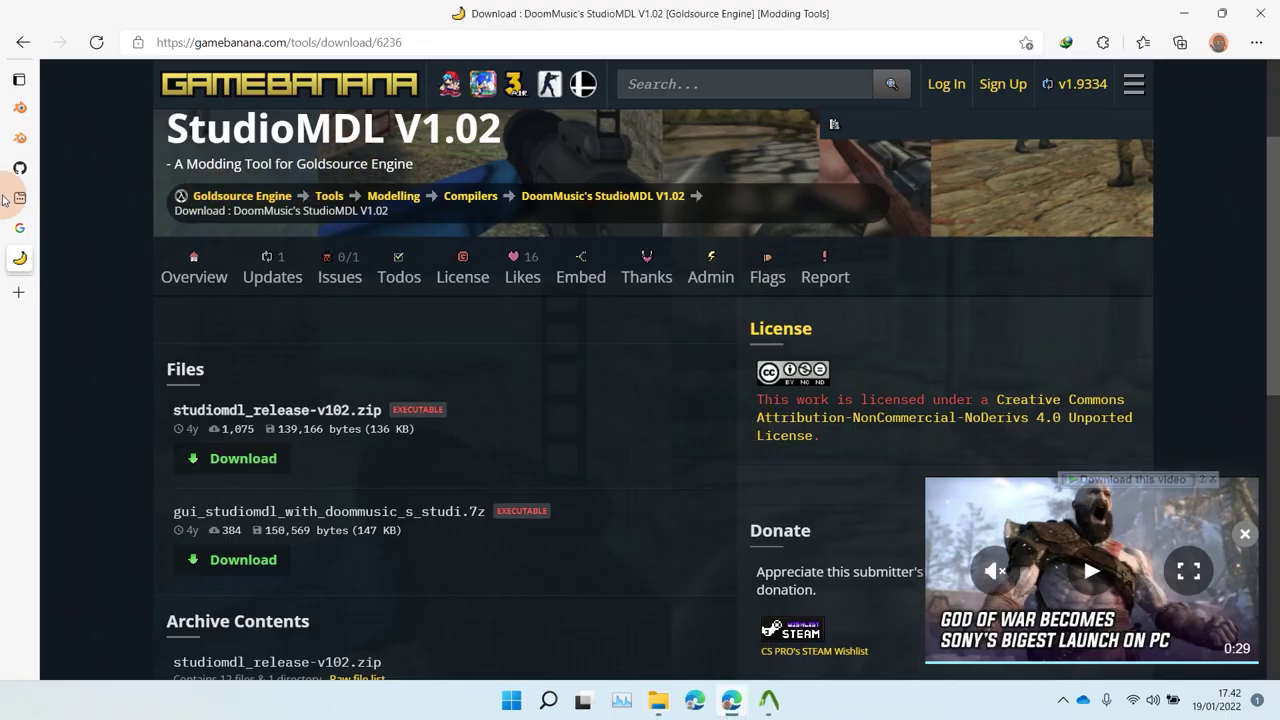
{"action": "mouse_move", "coordinate": [10, 242]}
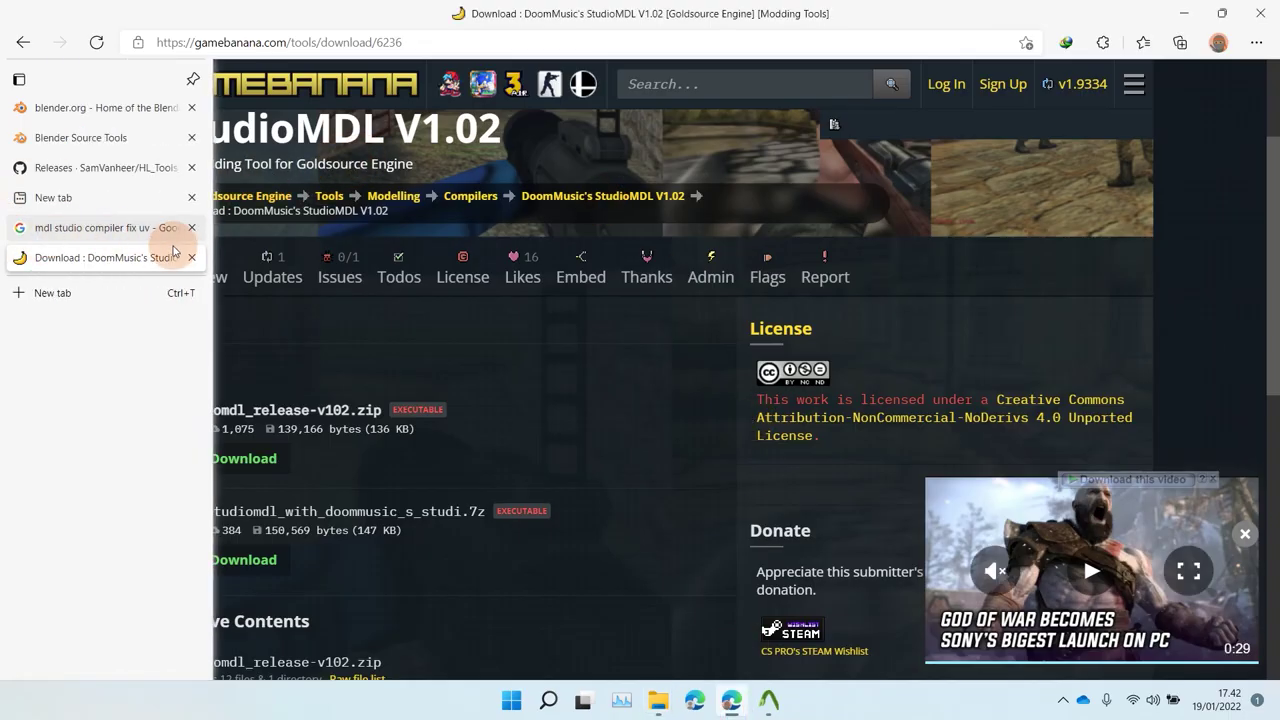
{"action": "left_click", "coordinate": [112, 198]}
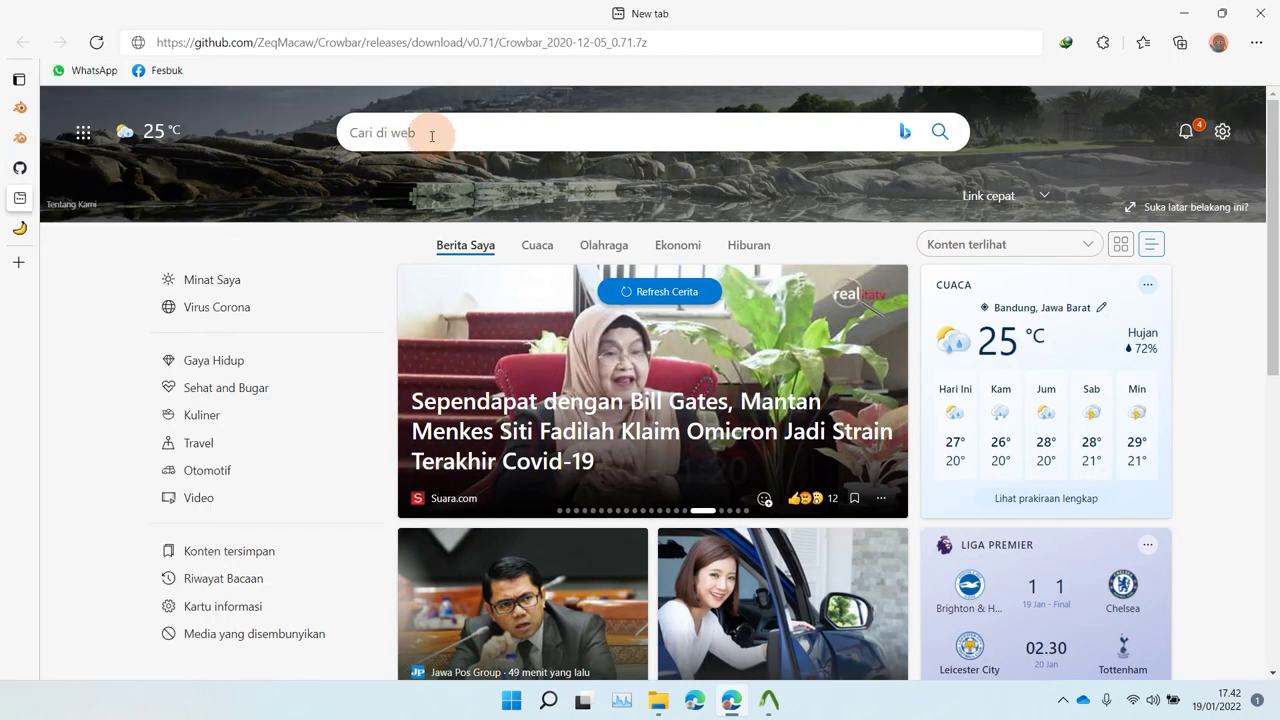
{"action": "mouse_move", "coordinate": [27, 197]}
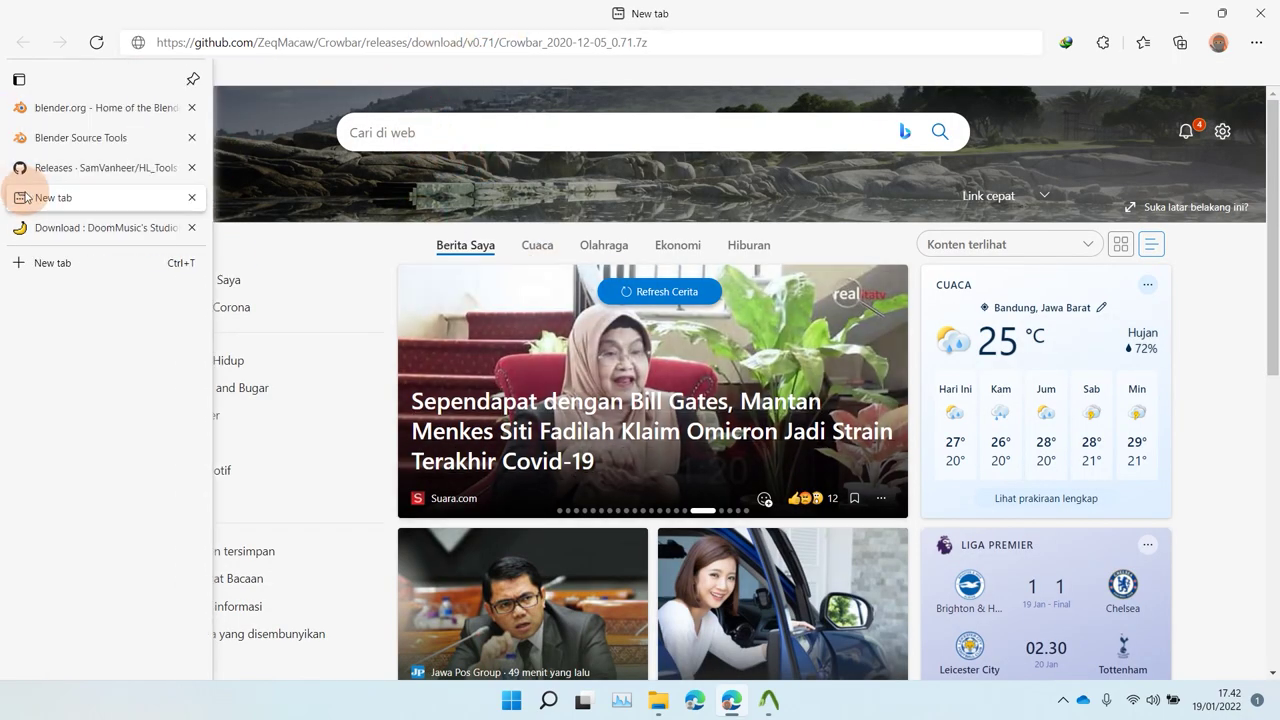
Review the Half-Life tool downloads on the HL_Tools releases page and show the Blender home page
{"action": "left_click", "coordinate": [86, 168]}
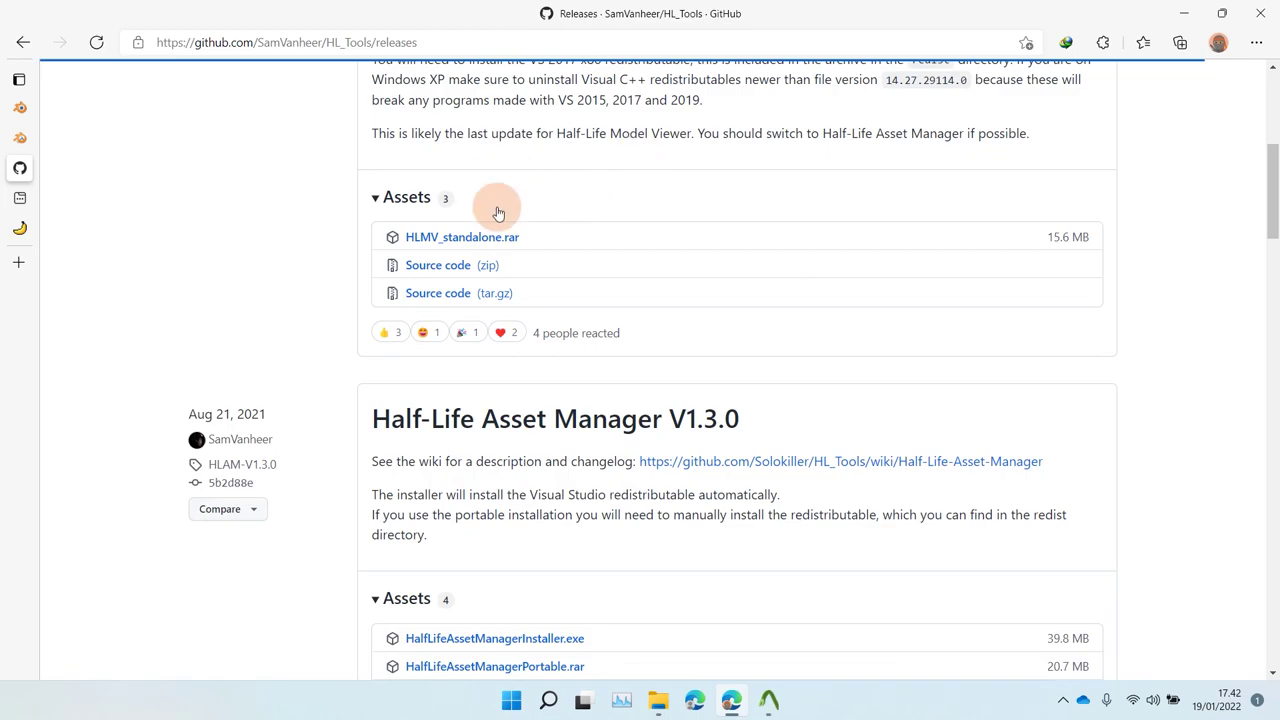
{"action": "scroll", "coordinate": [491, 337], "scroll_direction": "up", "scroll_amount": 5}
{"action": "scroll", "coordinate": [457, 349], "scroll_direction": "down", "scroll_amount": 4}
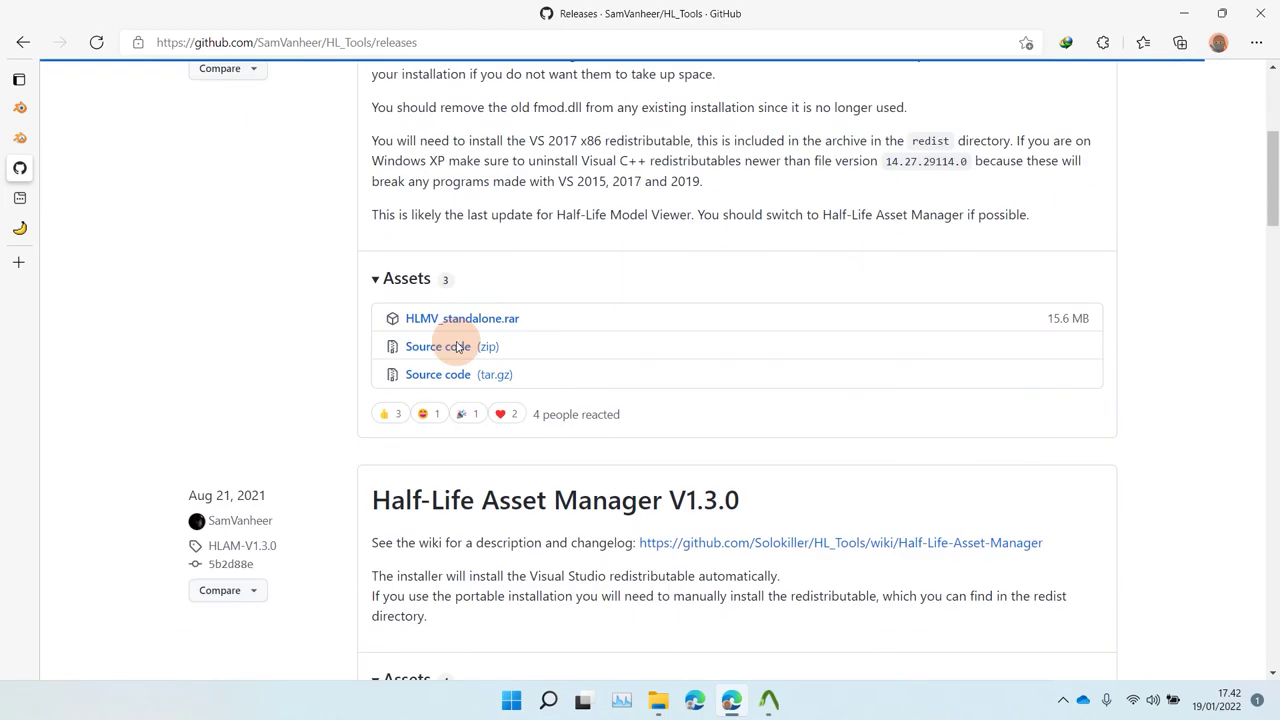
{"action": "scroll", "coordinate": [456, 346], "scroll_direction": "down", "scroll_amount": 3}
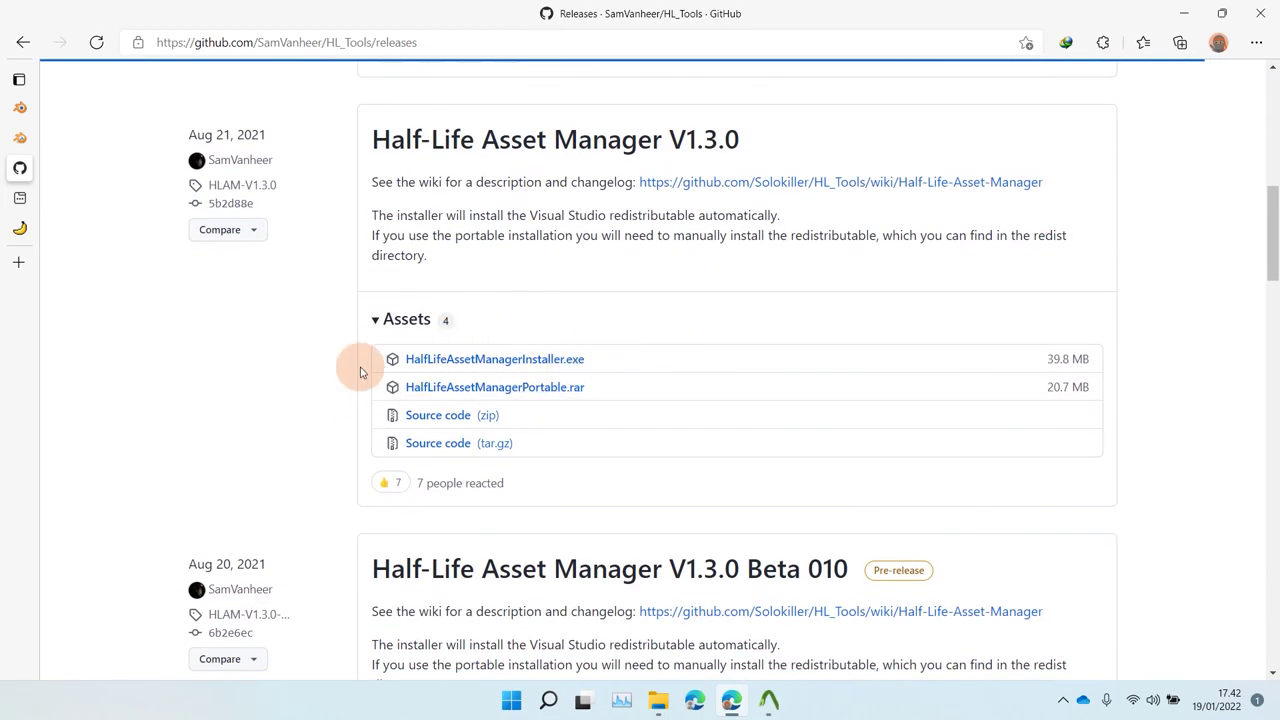
{"action": "left_click", "coordinate": [20, 107]}
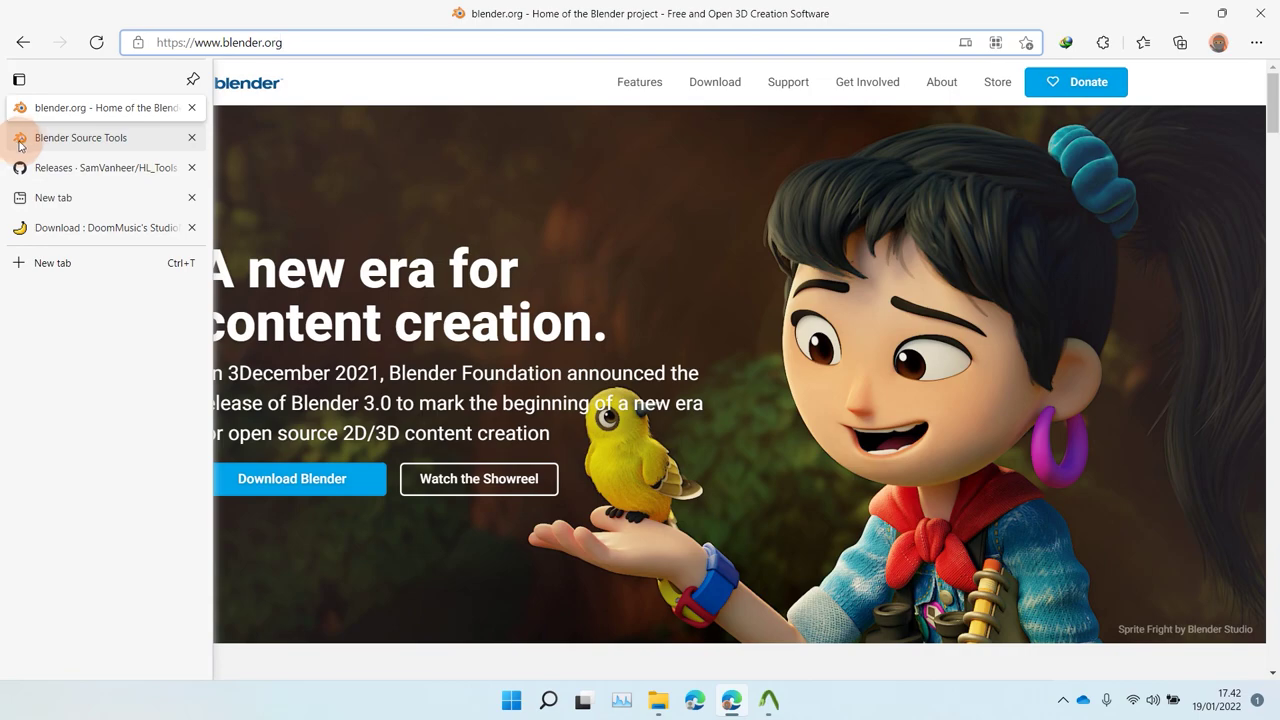
Download blender_source_tools_3.1.1.zip from the Blender Source Tools page and open the folder it was saved in
{"action": "left_click", "coordinate": [44, 138]}
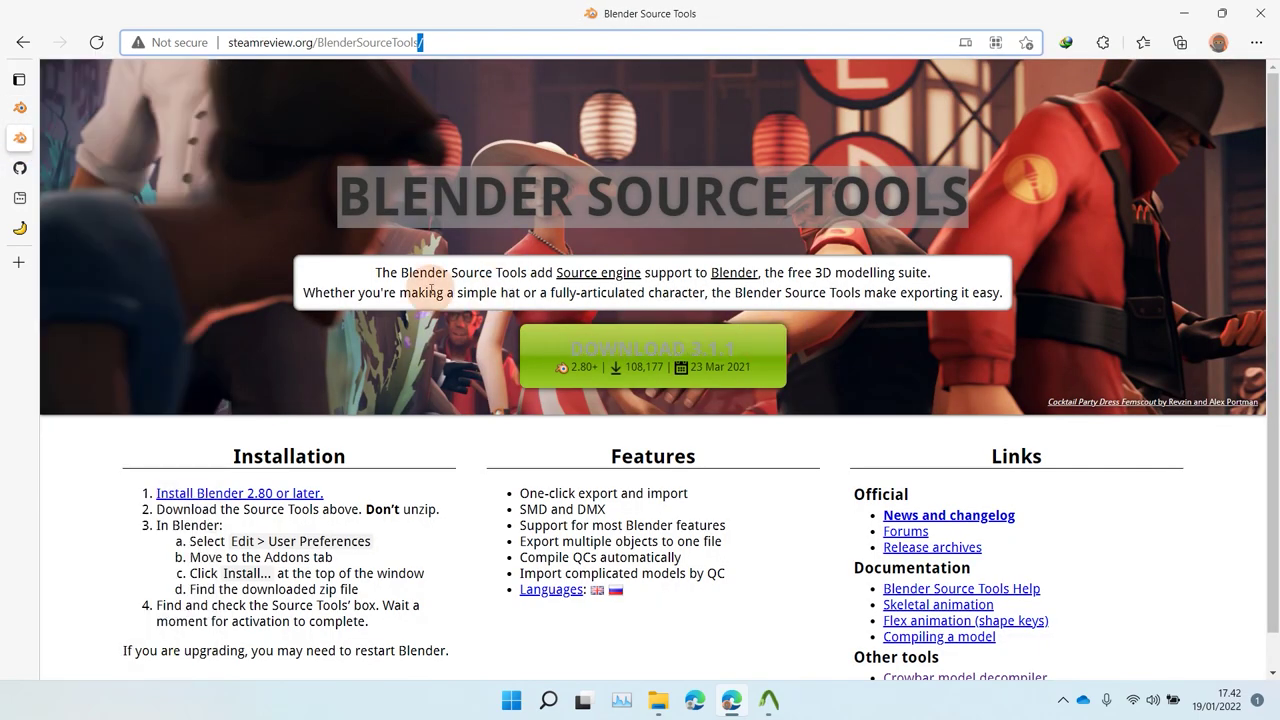
{"action": "key", "text": "Return"}
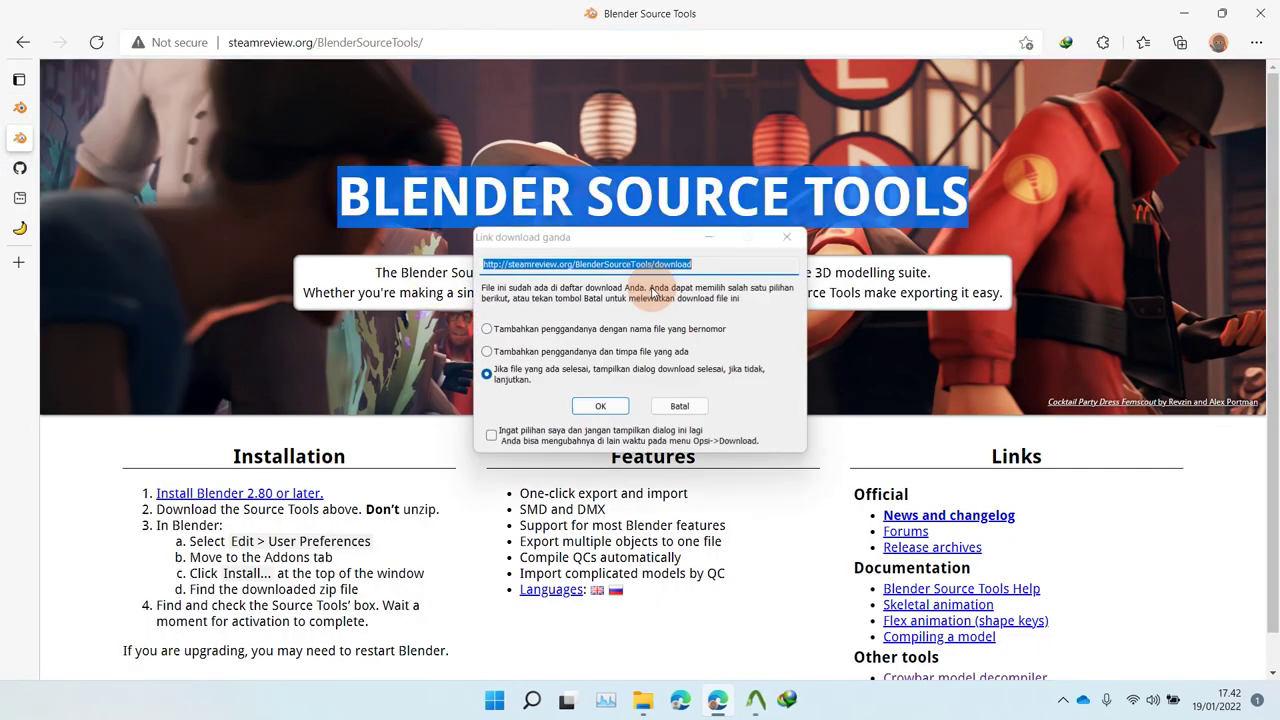
{"action": "left_click", "coordinate": [601, 407]}
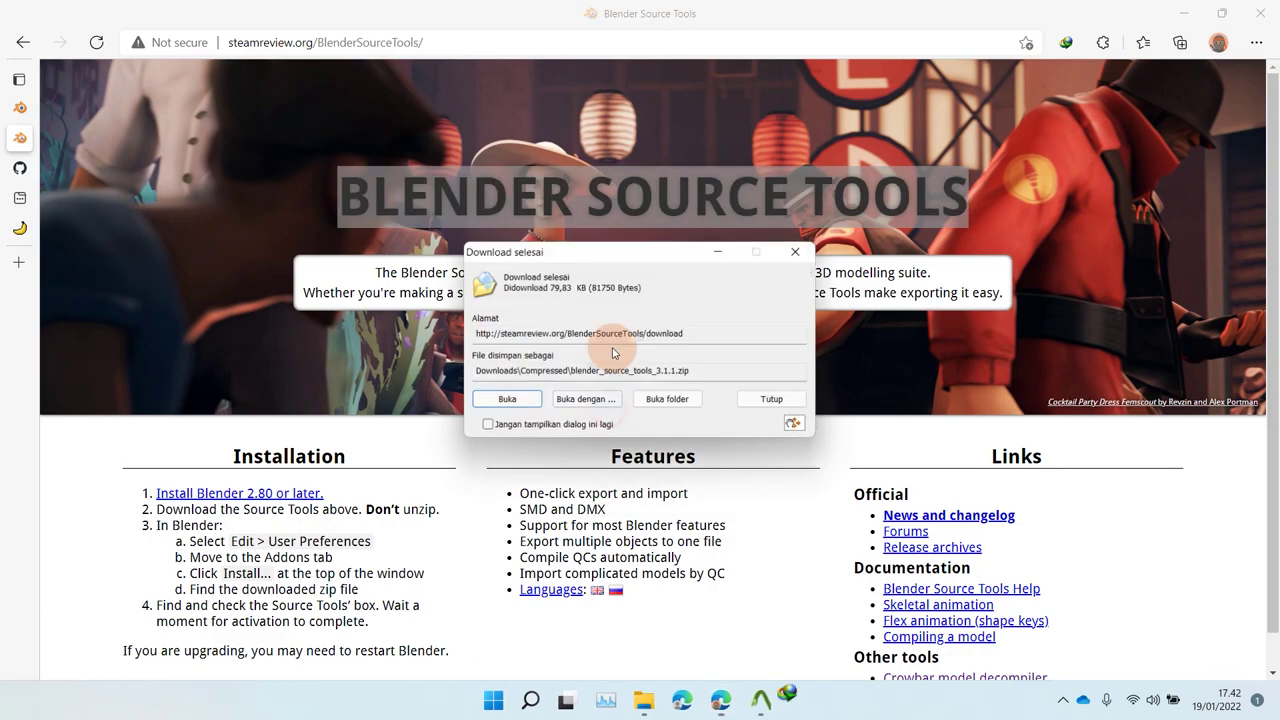
{"action": "left_click", "coordinate": [662, 391]}
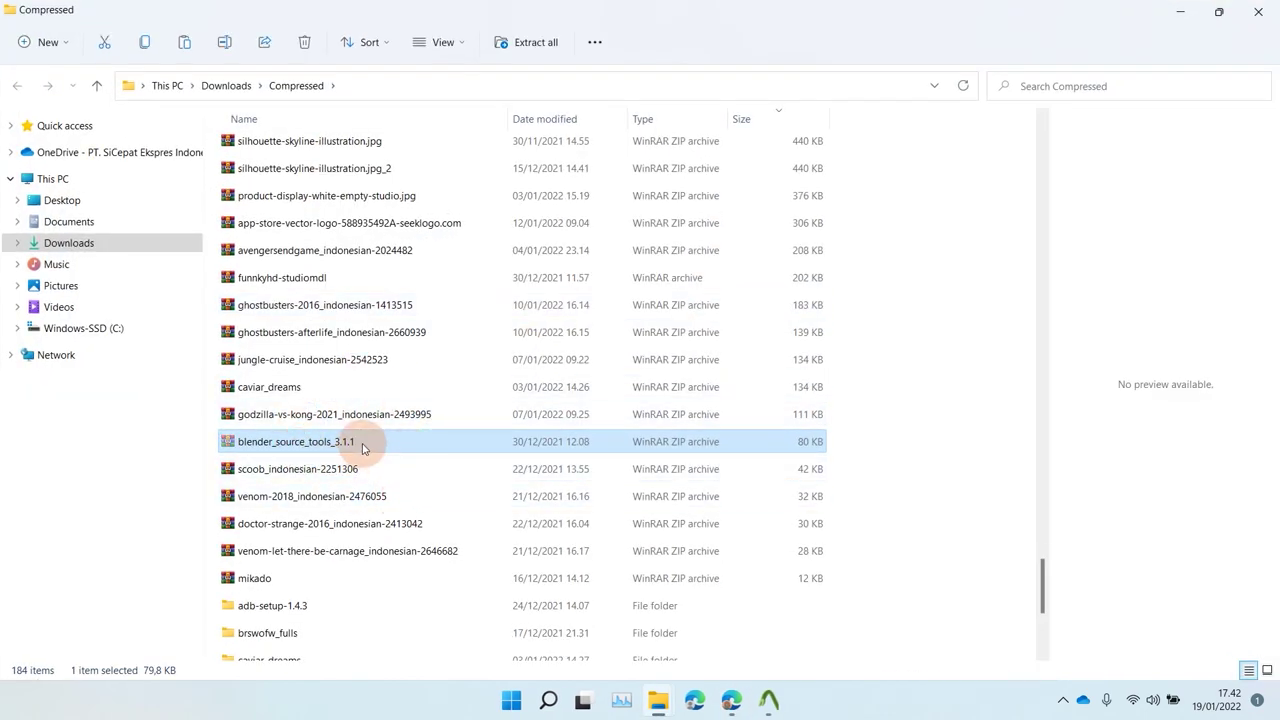
Place the blender_source_tools_3.1.1 archive from the Compressed folder in the Modding folder
{"action": "left_click", "coordinate": [658, 700]}
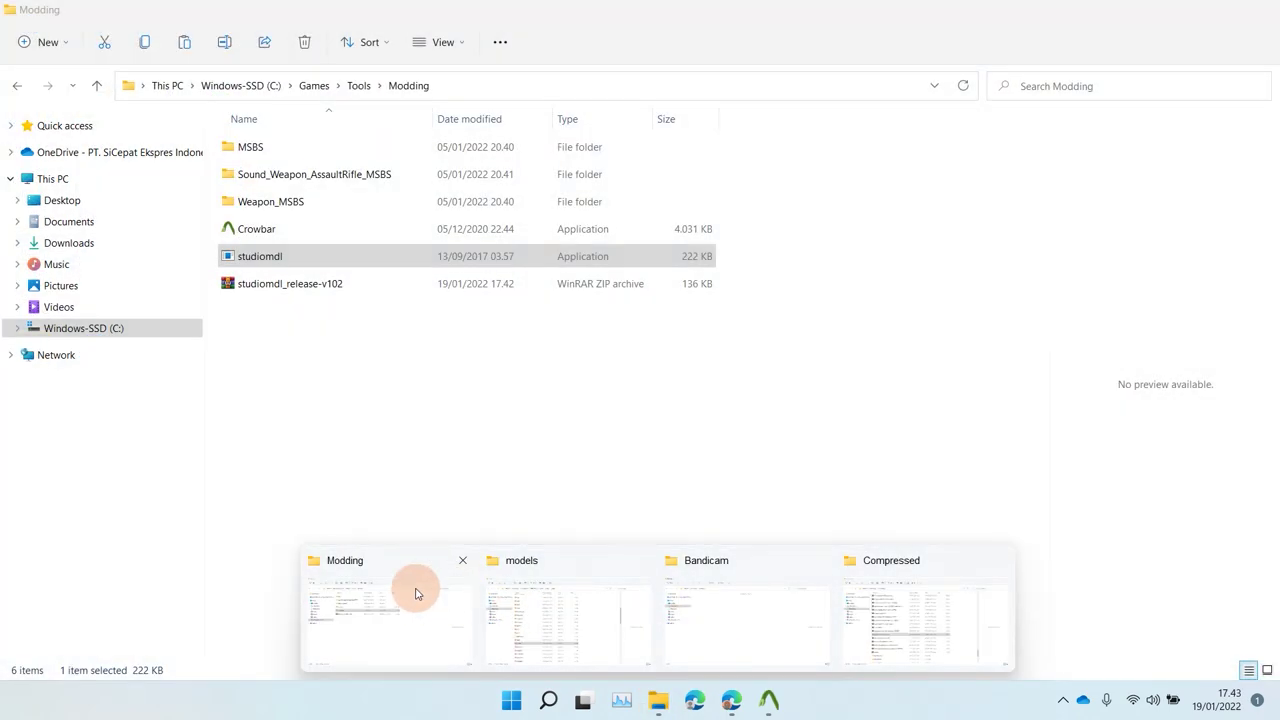
{"action": "left_click", "coordinate": [414, 591]}
{"action": "left_click", "coordinate": [429, 452]}
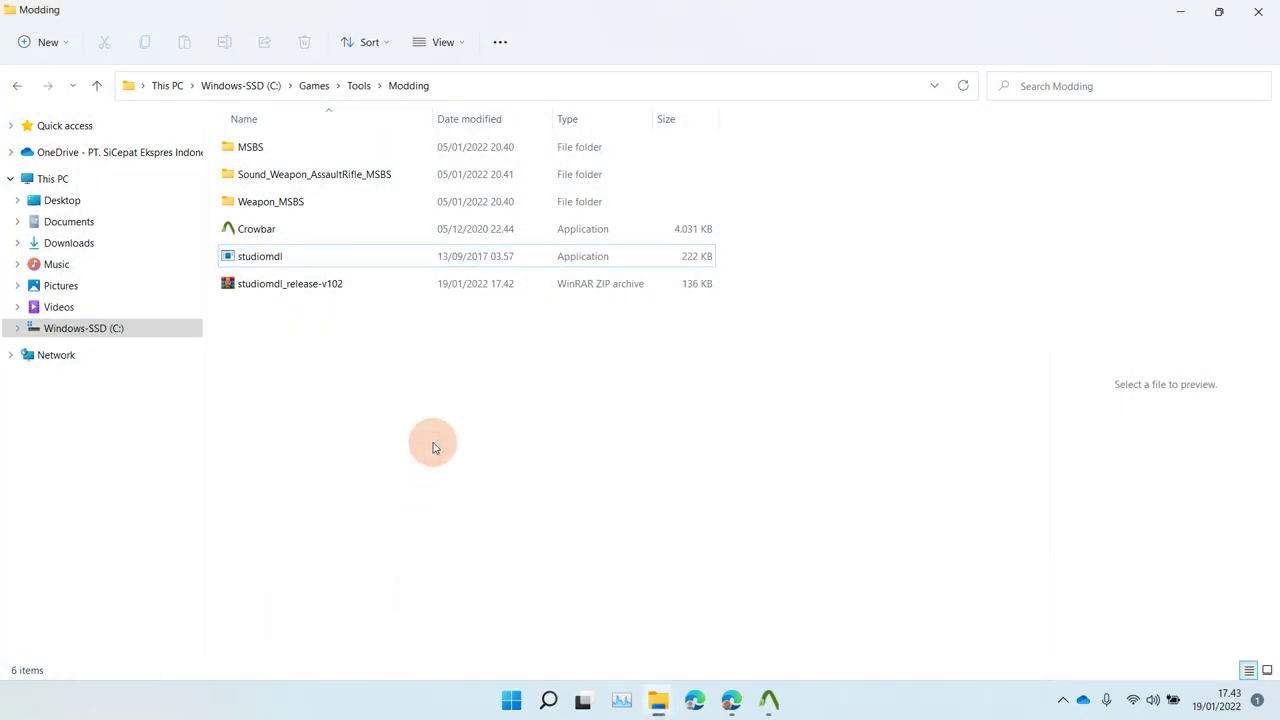
{"action": "key", "text": "ctrl+v"}
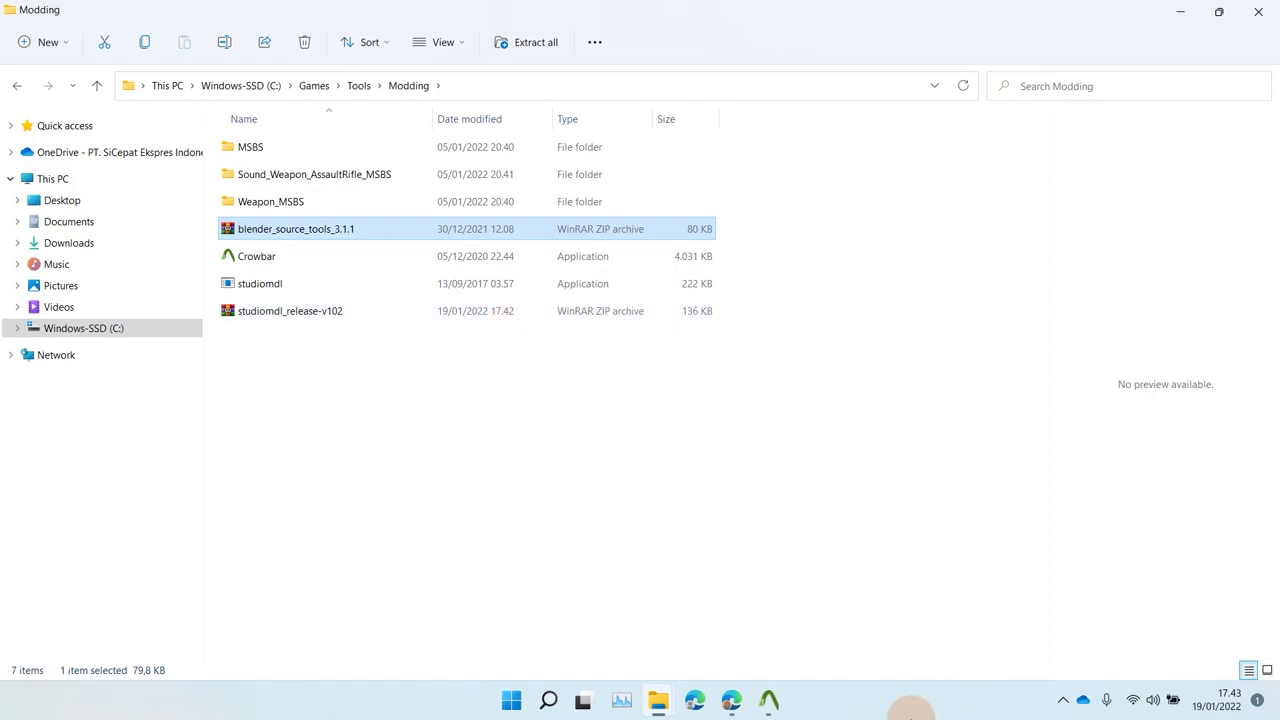
Close Crowbar, then find and launch Blender and dismiss its splash screen
{"action": "left_click", "coordinate": [769, 699]}
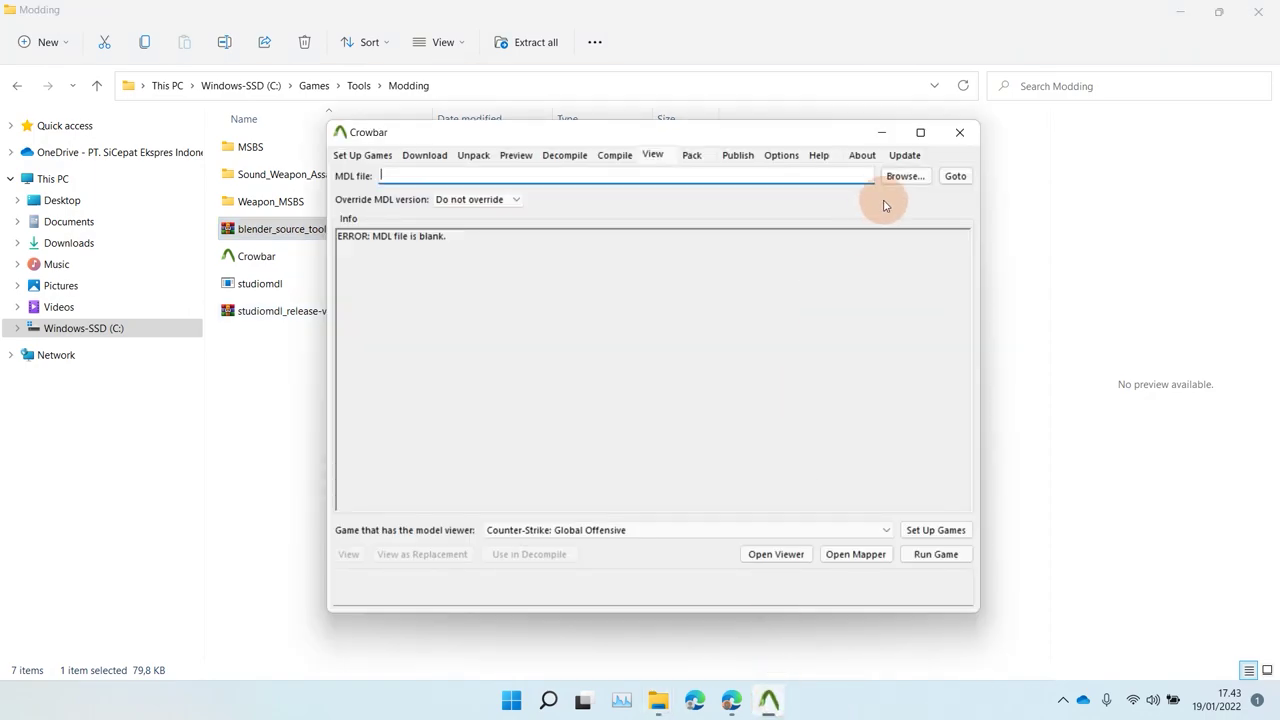
{"action": "left_click", "coordinate": [960, 132]}
{"action": "left_click", "coordinate": [531, 700]}
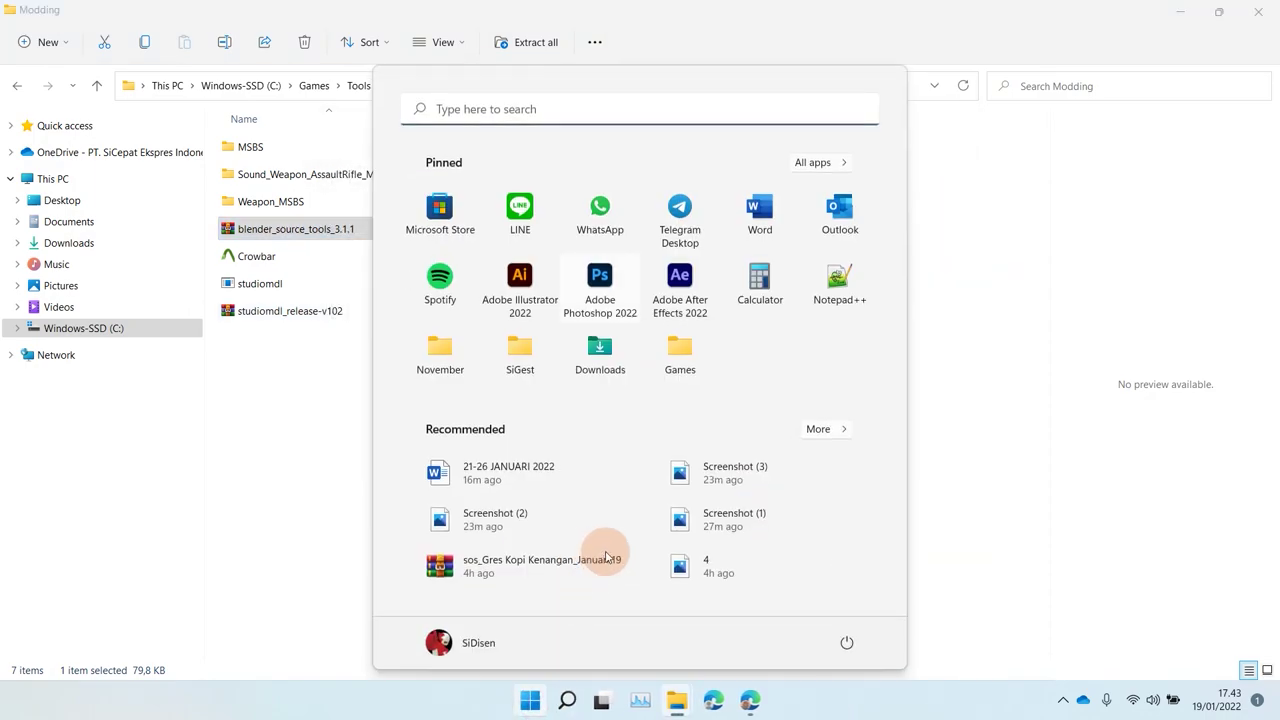
{"action": "type", "text": "blender"}
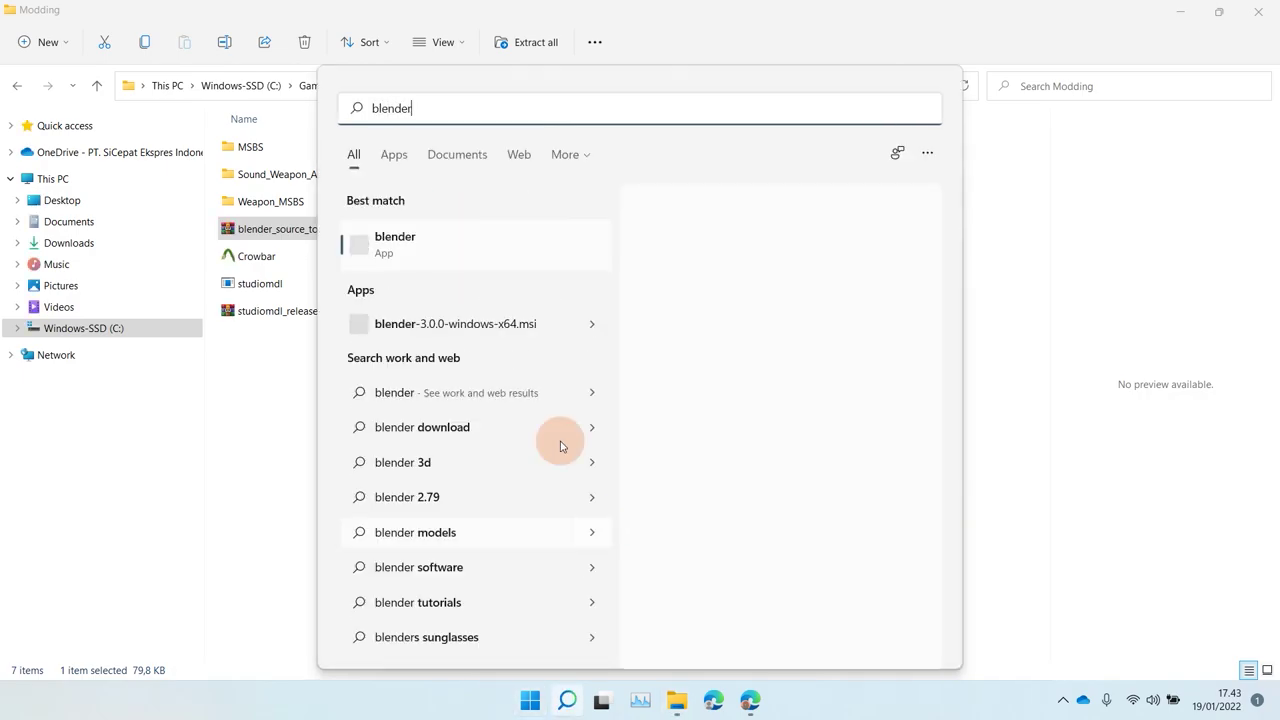
{"action": "left_click", "coordinate": [440, 245]}
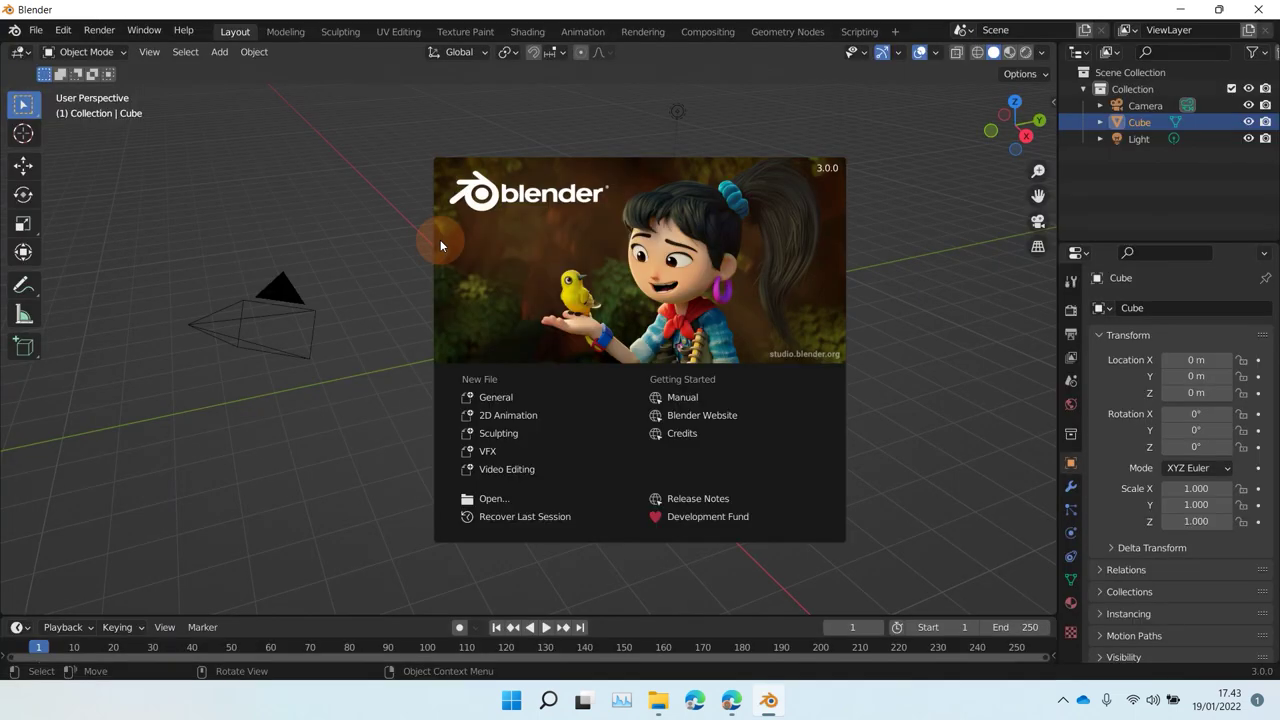
{"action": "left_click", "coordinate": [563, 121]}
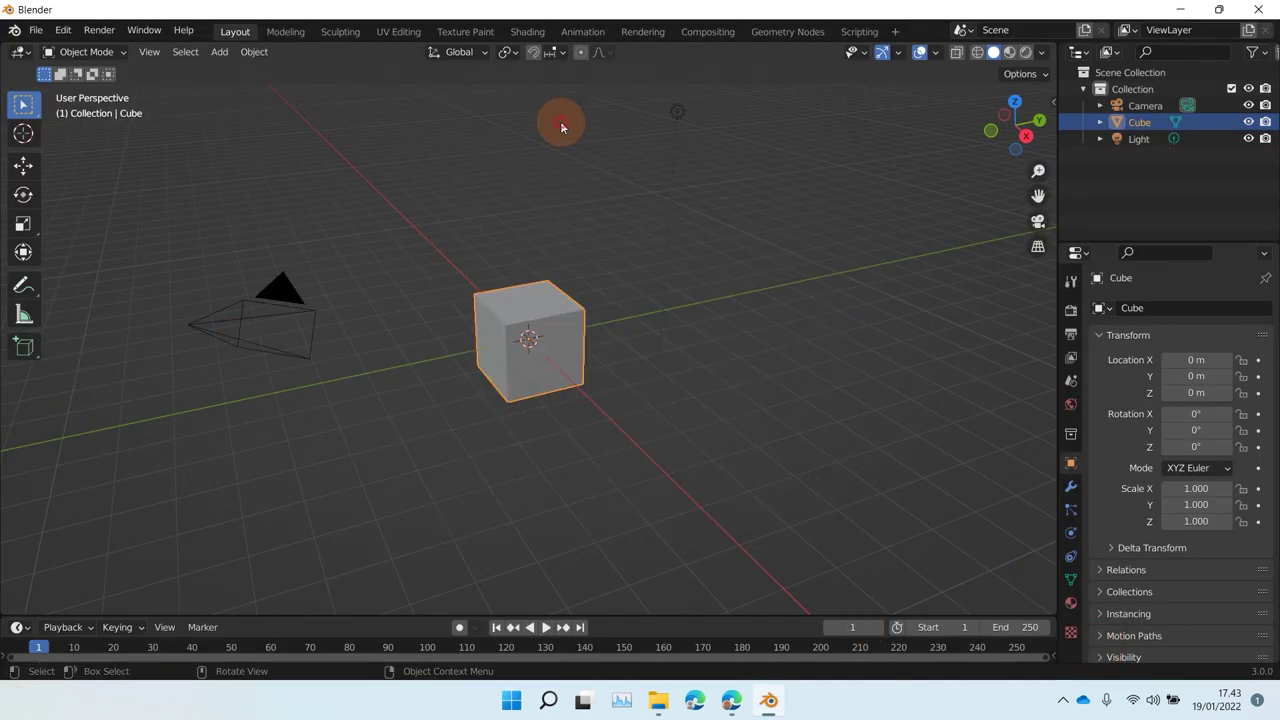
Examine the default cube in the 3D viewport from several angles and distances, and deselect it
{"action": "scroll", "coordinate": [608, 347], "scroll_direction": "down", "scroll_amount": 3}
{"action": "scroll", "coordinate": [595, 328], "scroll_direction": "down", "scroll_amount": 2}
{"action": "scroll", "coordinate": [595, 328], "scroll_direction": "up", "scroll_amount": 4}
{"action": "scroll", "coordinate": [590, 371], "scroll_direction": "down", "scroll_amount": 4}
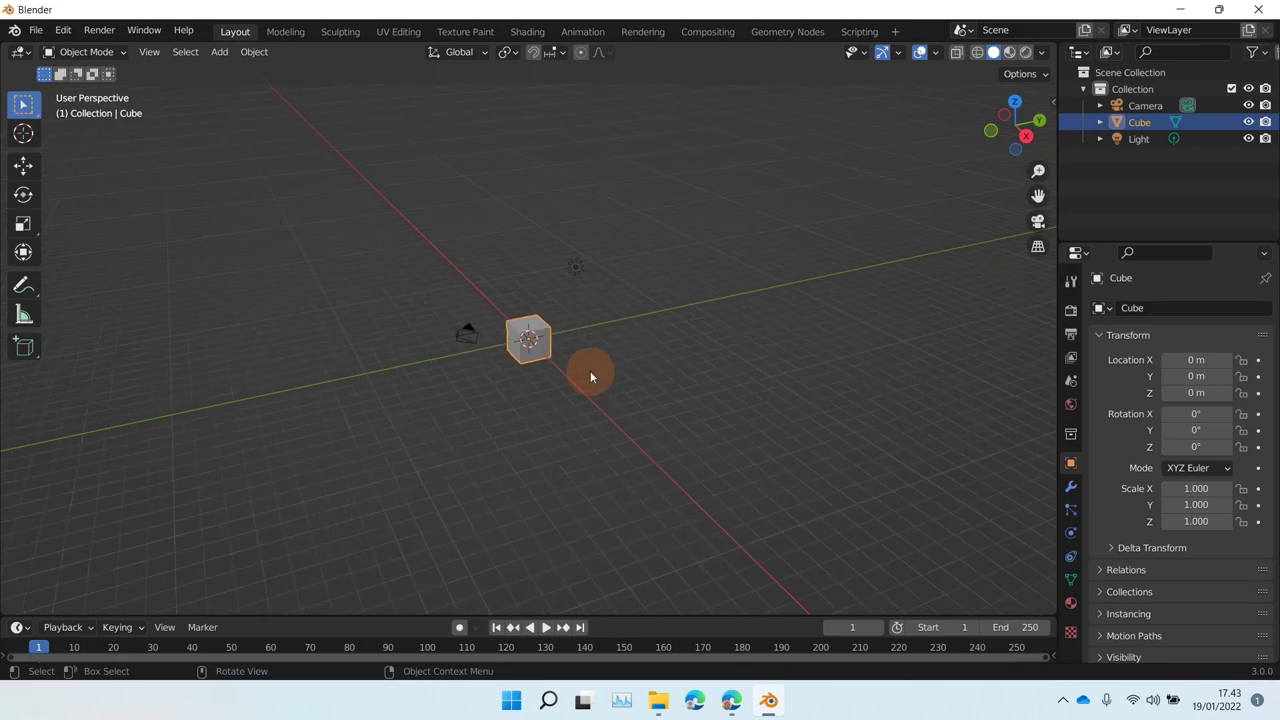
{"action": "scroll", "coordinate": [543, 375], "scroll_direction": "down", "scroll_amount": 3}
{"action": "scroll", "coordinate": [569, 428], "scroll_direction": "up", "scroll_amount": 5}
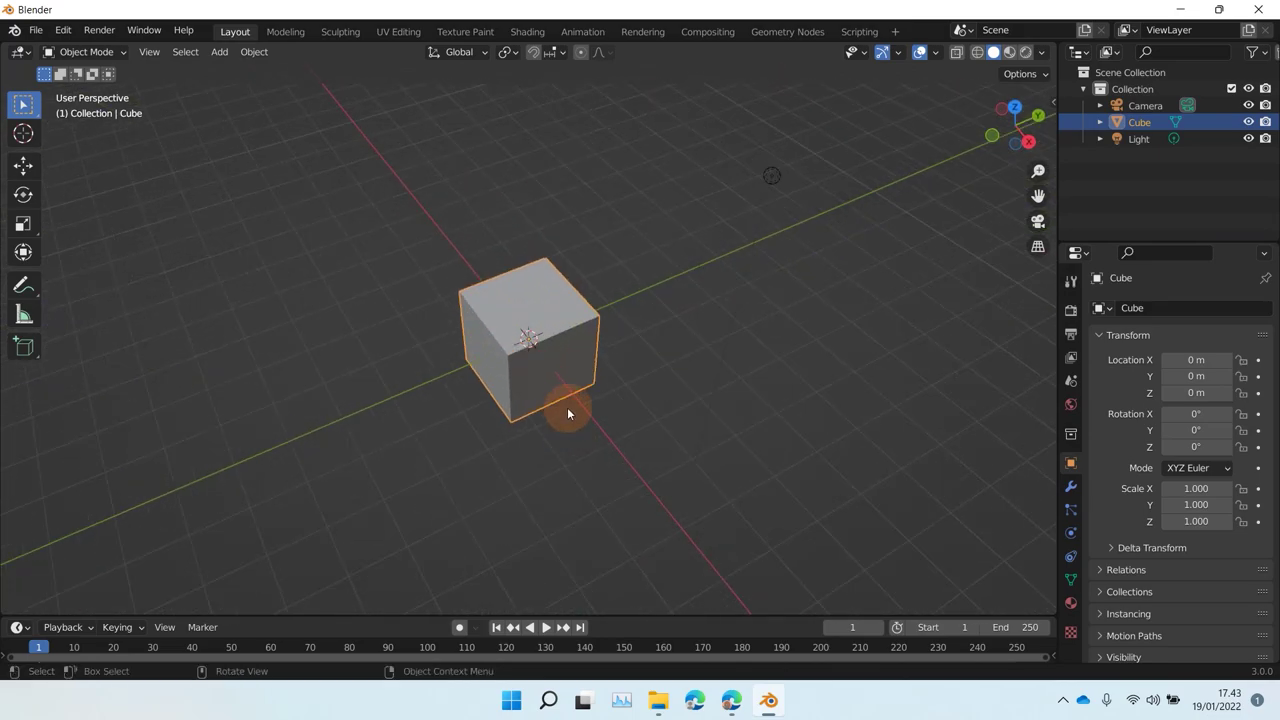
{"action": "scroll", "coordinate": [566, 409], "scroll_direction": "down", "scroll_amount": 2}
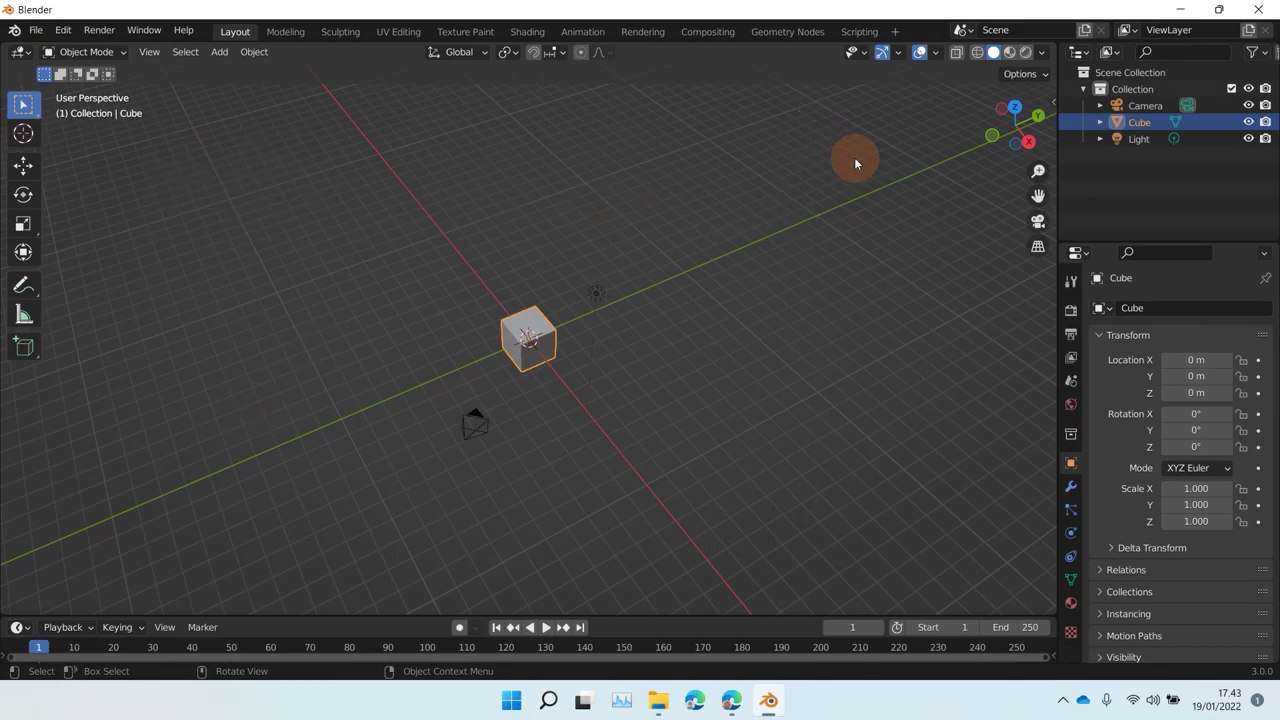
{"action": "scroll", "coordinate": [528, 337], "scroll_direction": "up", "scroll_amount": 8}
{"action": "scroll", "coordinate": [528, 337], "scroll_direction": "down", "scroll_amount": 5}
{"action": "left_click_drag", "start_coordinate": [533, 339], "coordinate": [621, 351]}
{"action": "scroll", "coordinate": [592, 338], "scroll_direction": "down", "scroll_amount": 5}
{"action": "scroll", "coordinate": [593, 340], "scroll_direction": "up", "scroll_amount": 5}
{"action": "scroll", "coordinate": [590, 341], "scroll_direction": "down", "scroll_amount": 3}
{"action": "scroll", "coordinate": [590, 341], "scroll_direction": "down", "scroll_amount": 3}
{"action": "scroll", "coordinate": [692, 395], "scroll_direction": "up", "scroll_amount": 7}
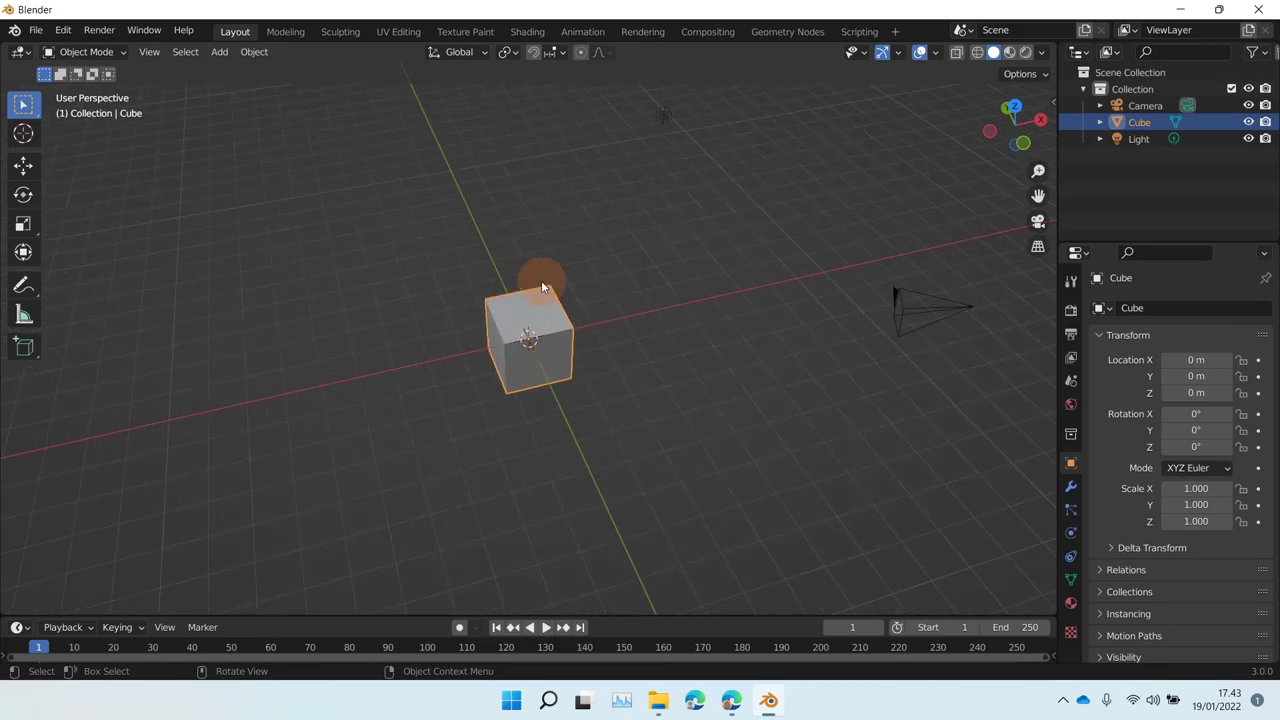
{"action": "left_click", "coordinate": [667, 383]}
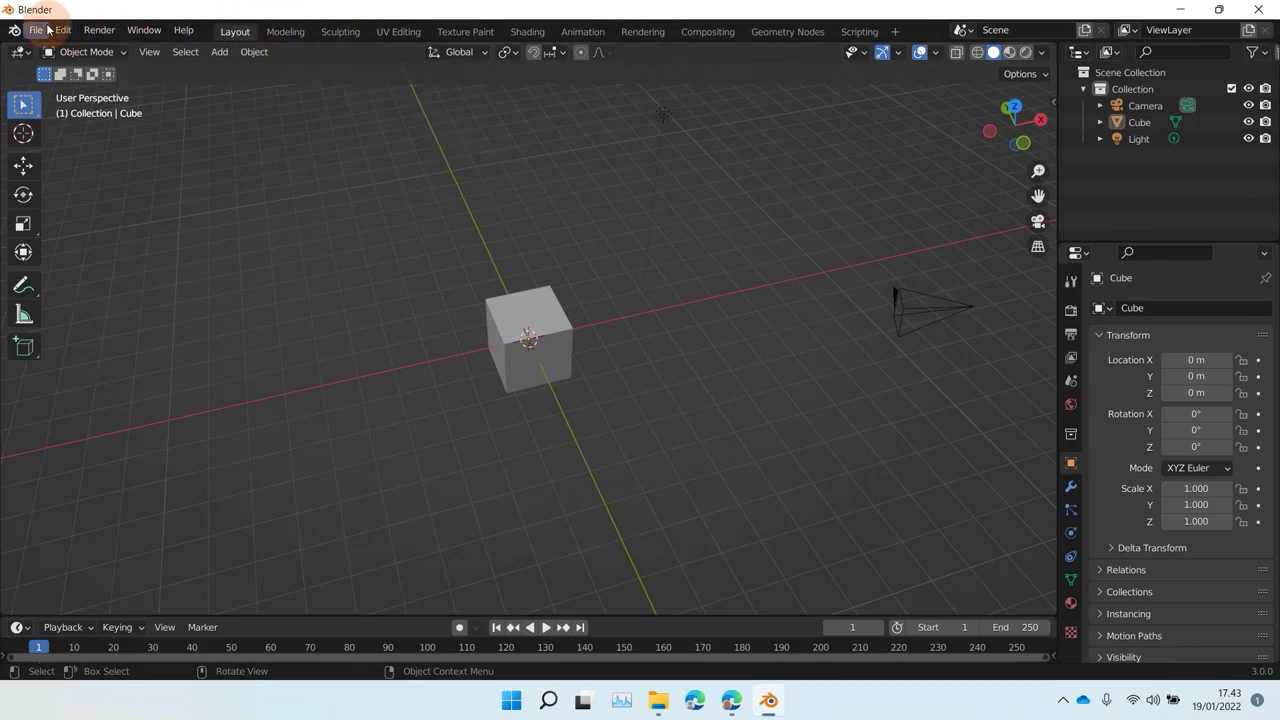
Copy the path of the Modding folder, C:\Games\Tools\Modding, from File Explorer and return to Blender
{"action": "mouse_move", "coordinate": [668, 710]}
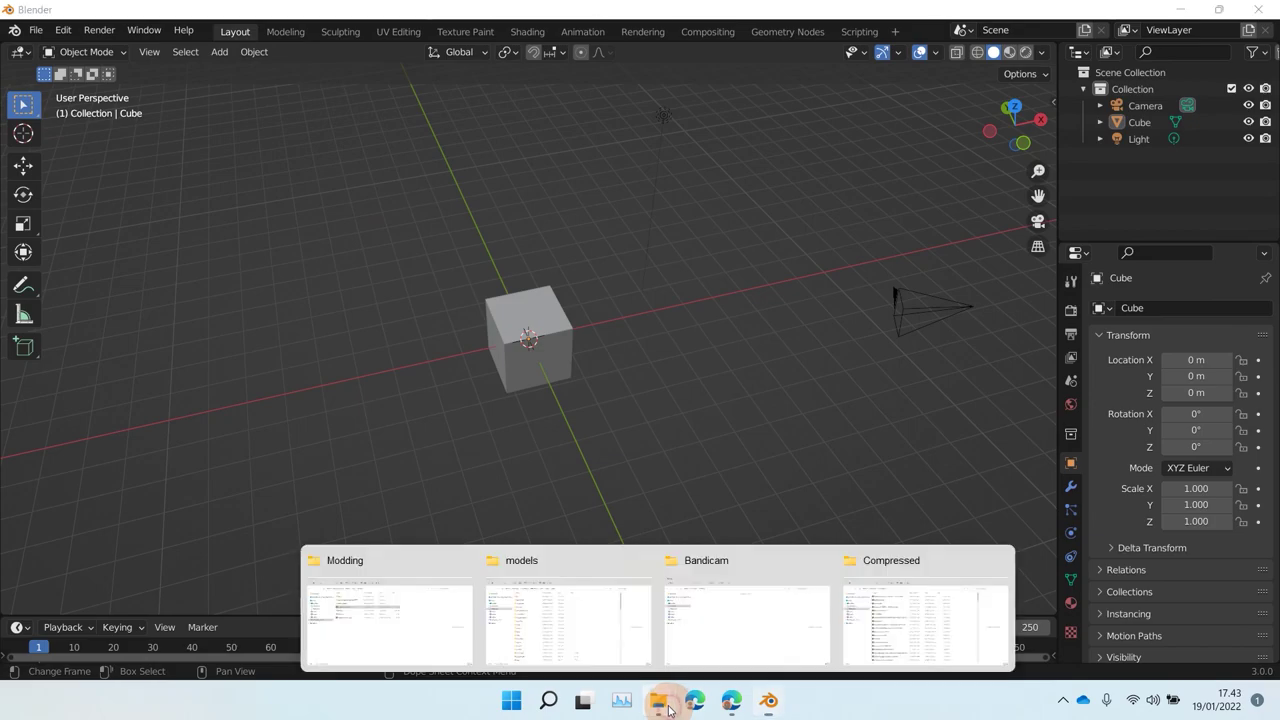
{"action": "left_click", "coordinate": [409, 589]}
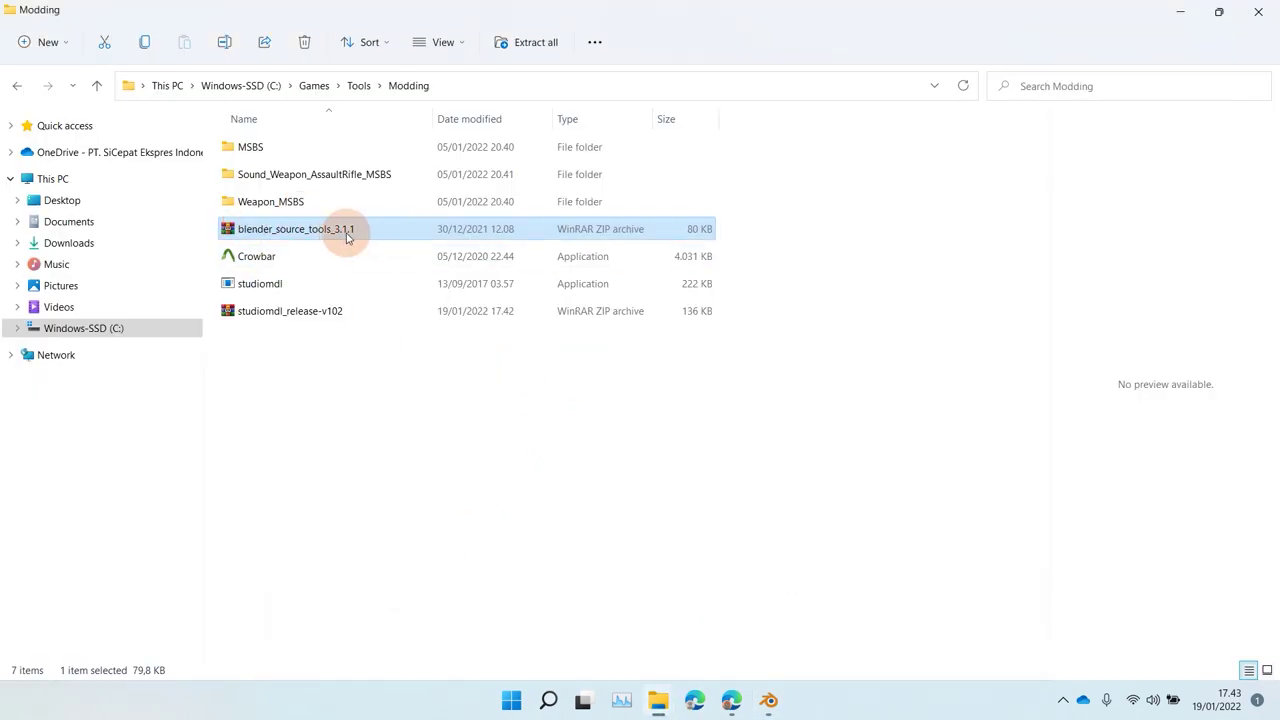
{"action": "left_click", "coordinate": [495, 86]}
{"action": "key", "text": "ctrl+c"}
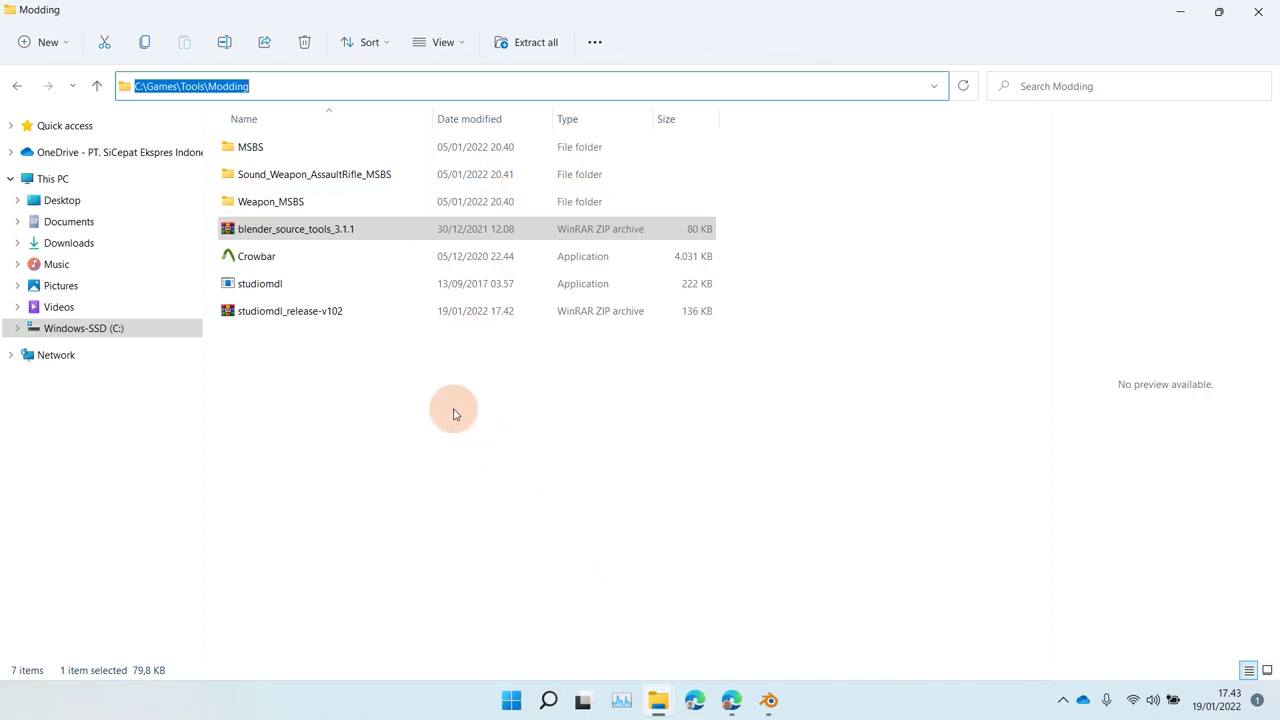
{"action": "left_click", "coordinate": [769, 698]}
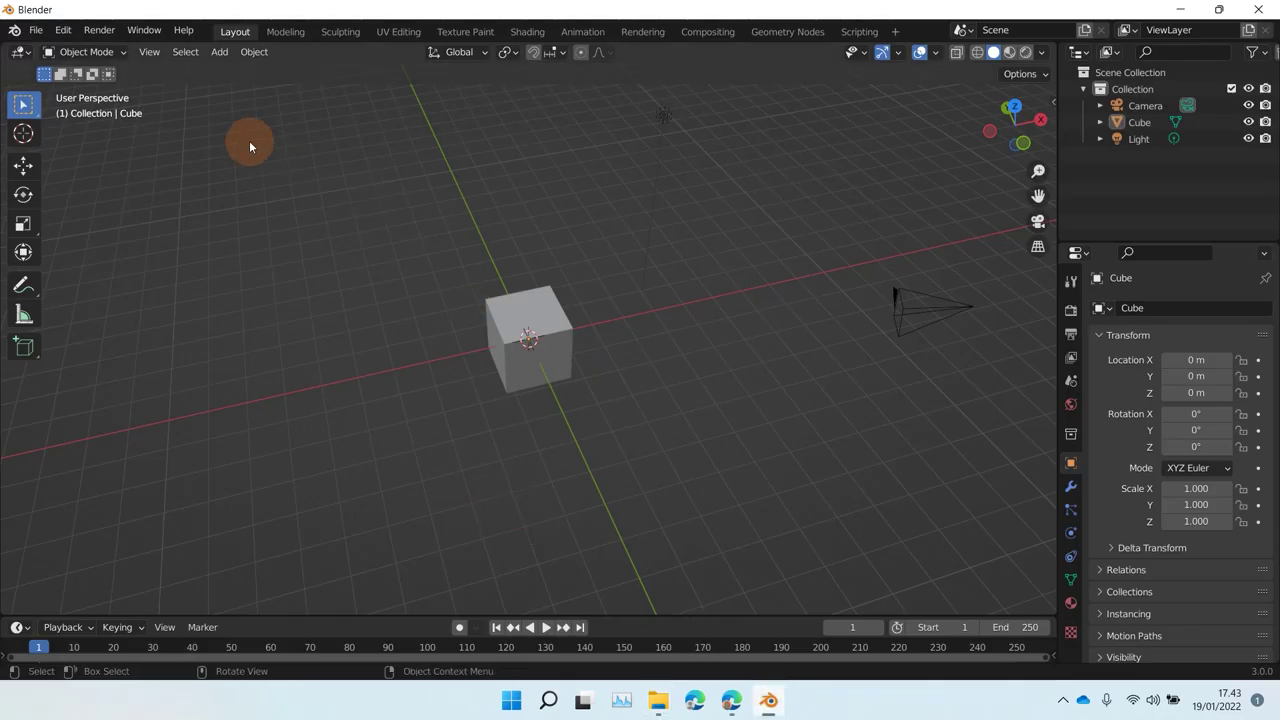
Open the Add-ons section of the Blender preferences
{"action": "left_click", "coordinate": [38, 29]}
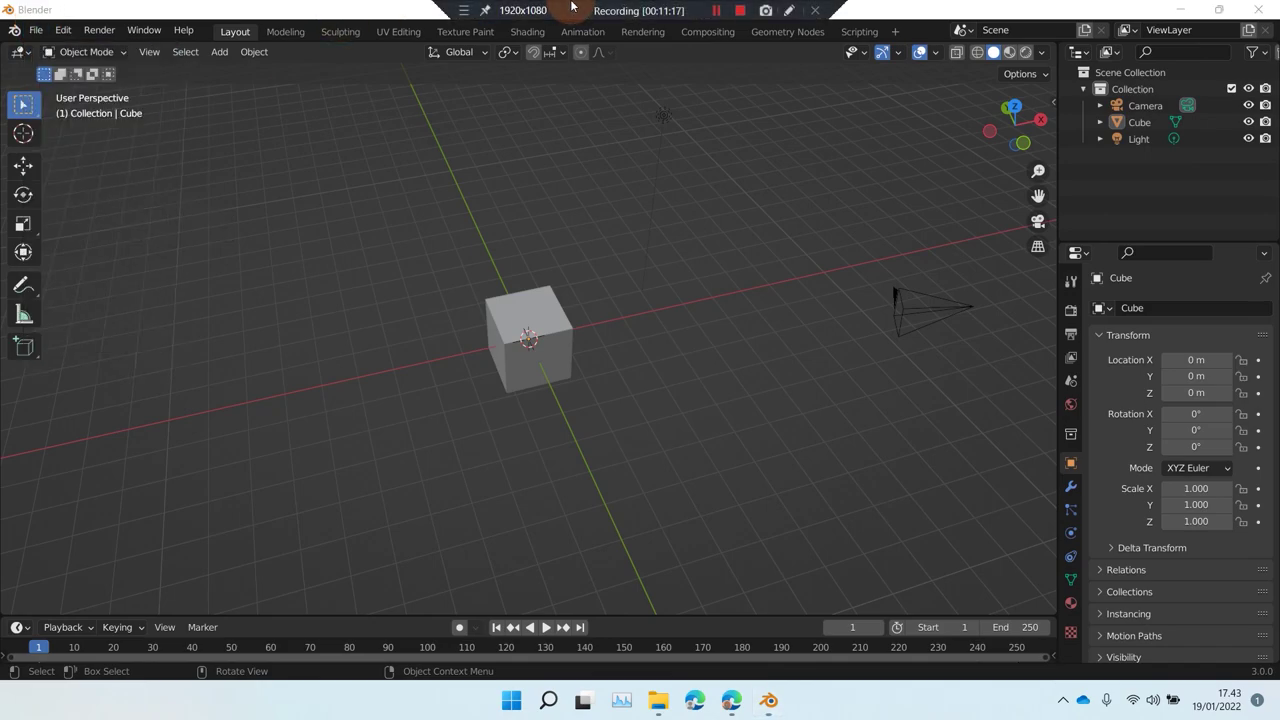
{"action": "left_click", "coordinate": [35, 30]}
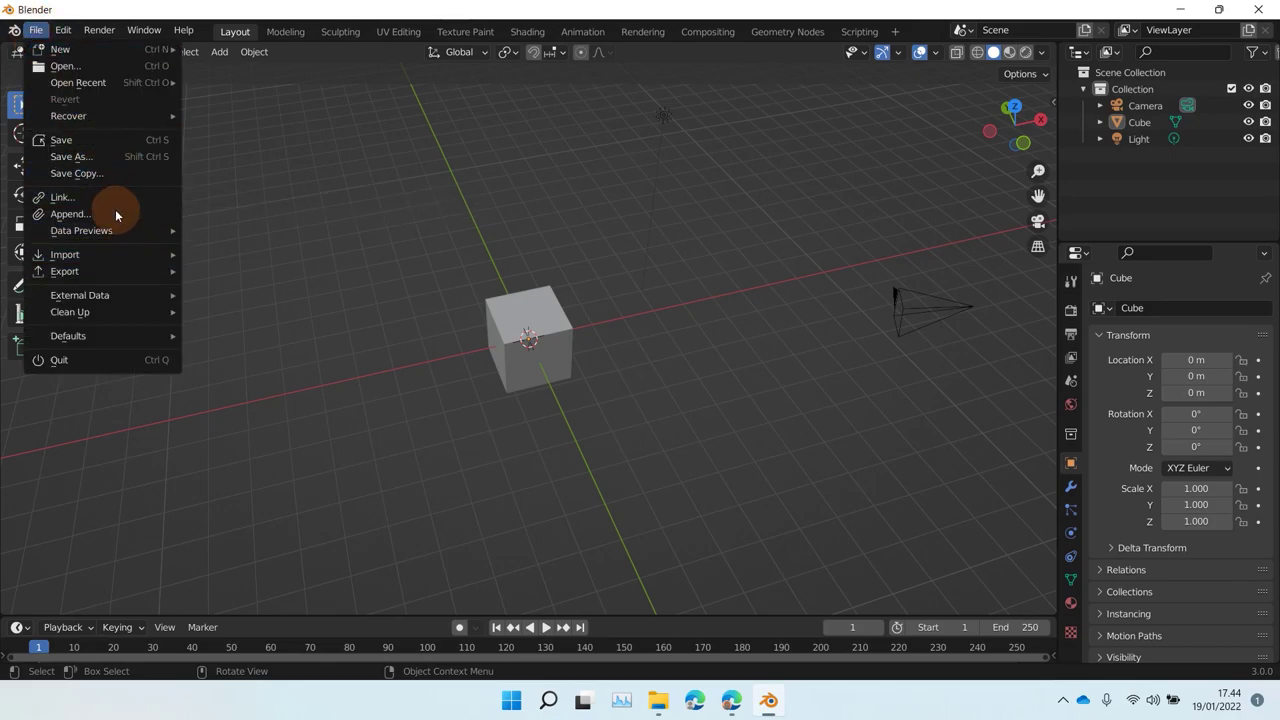
{"action": "mouse_move", "coordinate": [63, 33]}
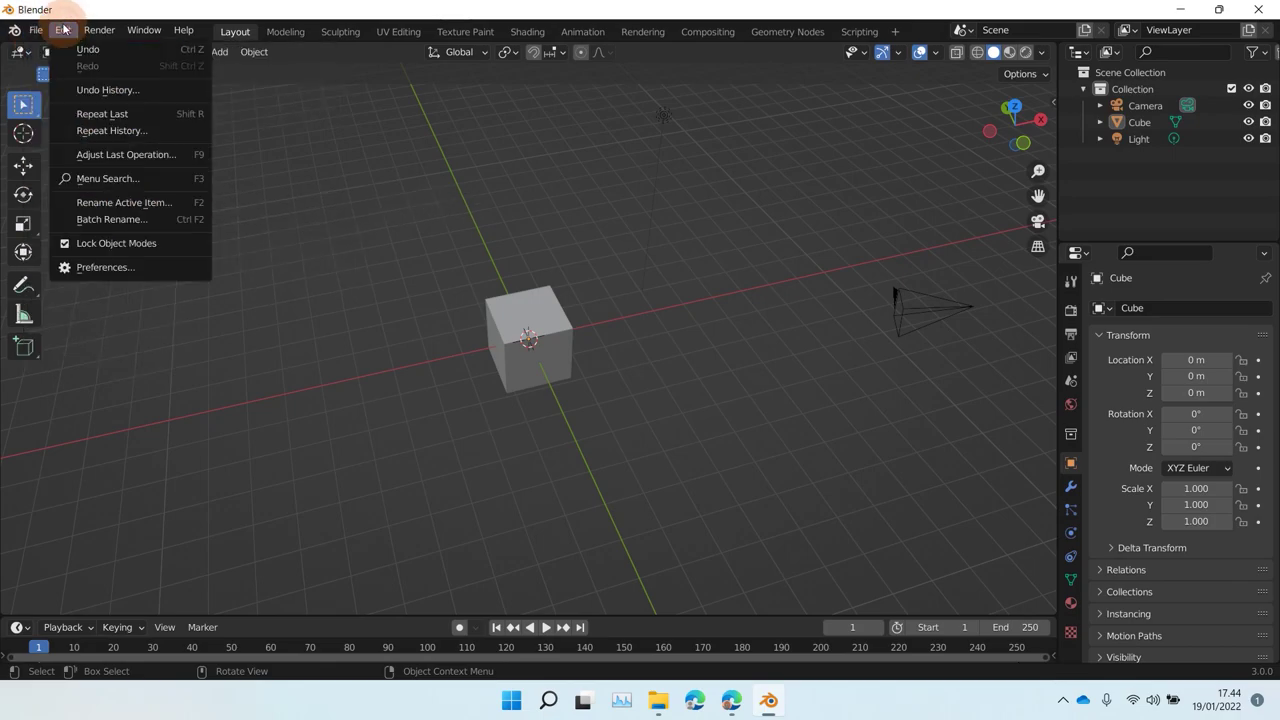
{"action": "left_click", "coordinate": [172, 272]}
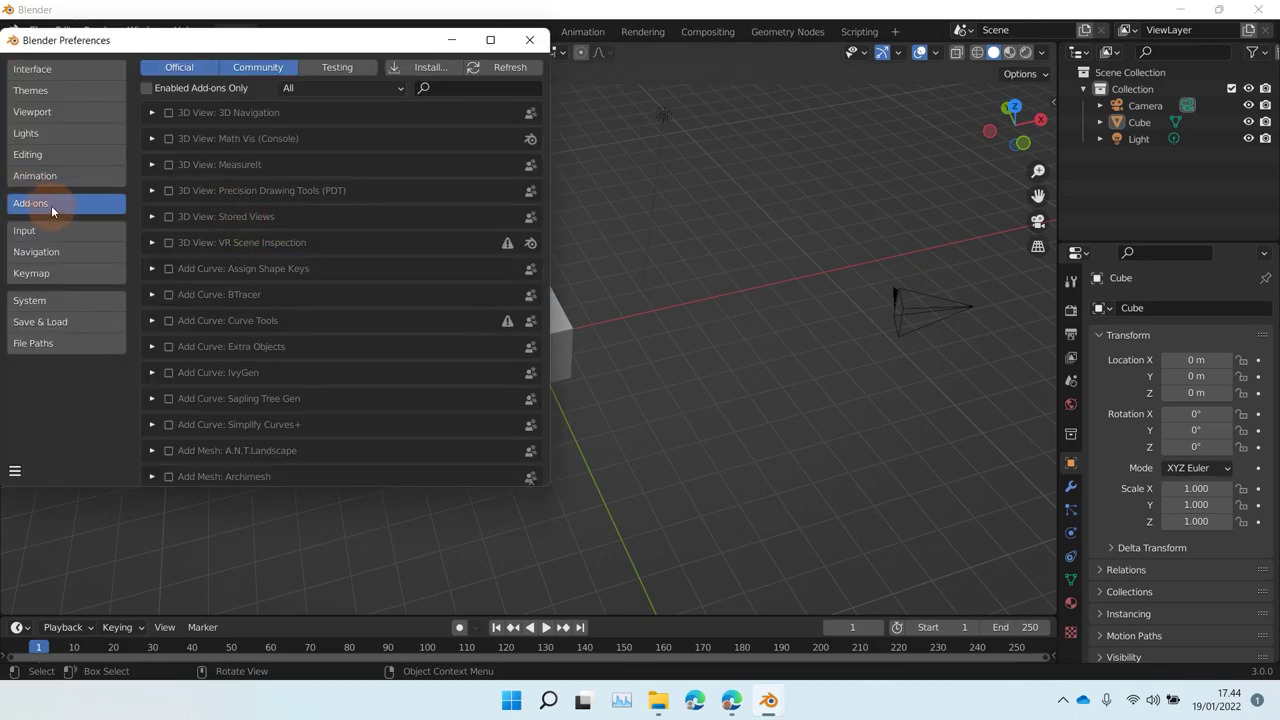
Install the add-on blender_source_tools_3.1.1.zip from the folder C:\Games\Tools\Modding
{"action": "left_click", "coordinate": [437, 69]}
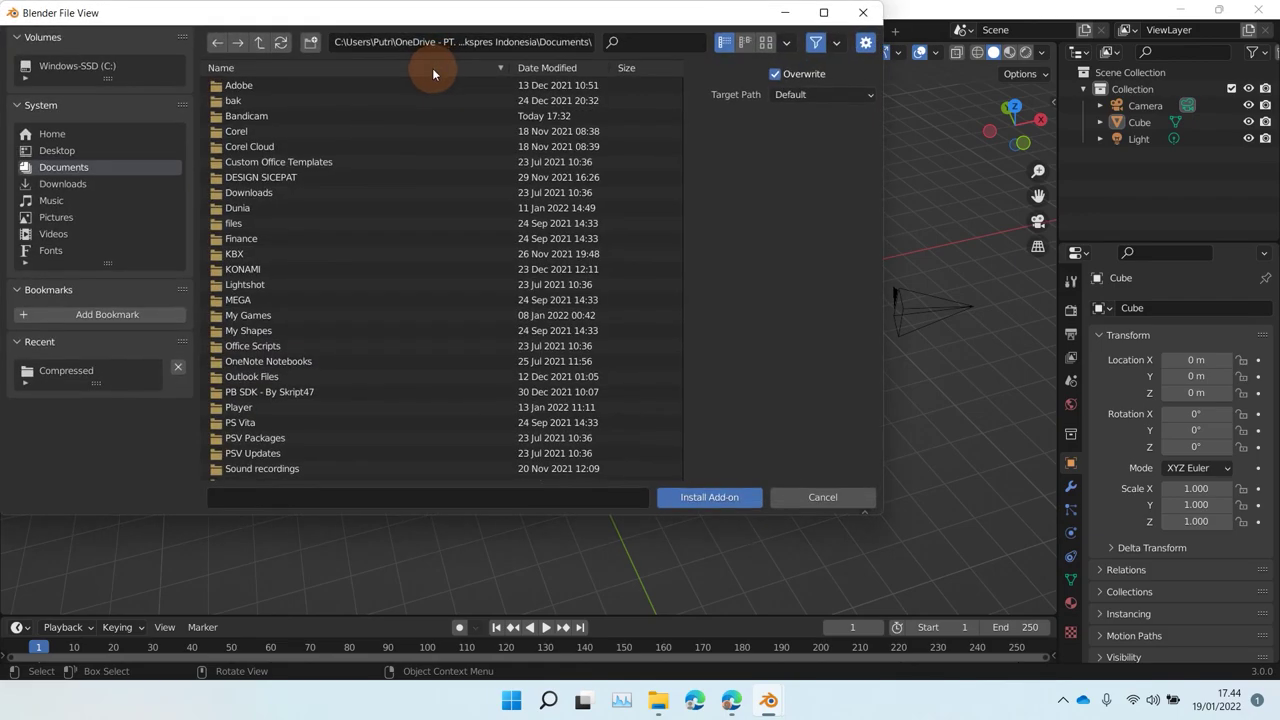
{"action": "left_click", "coordinate": [460, 42]}
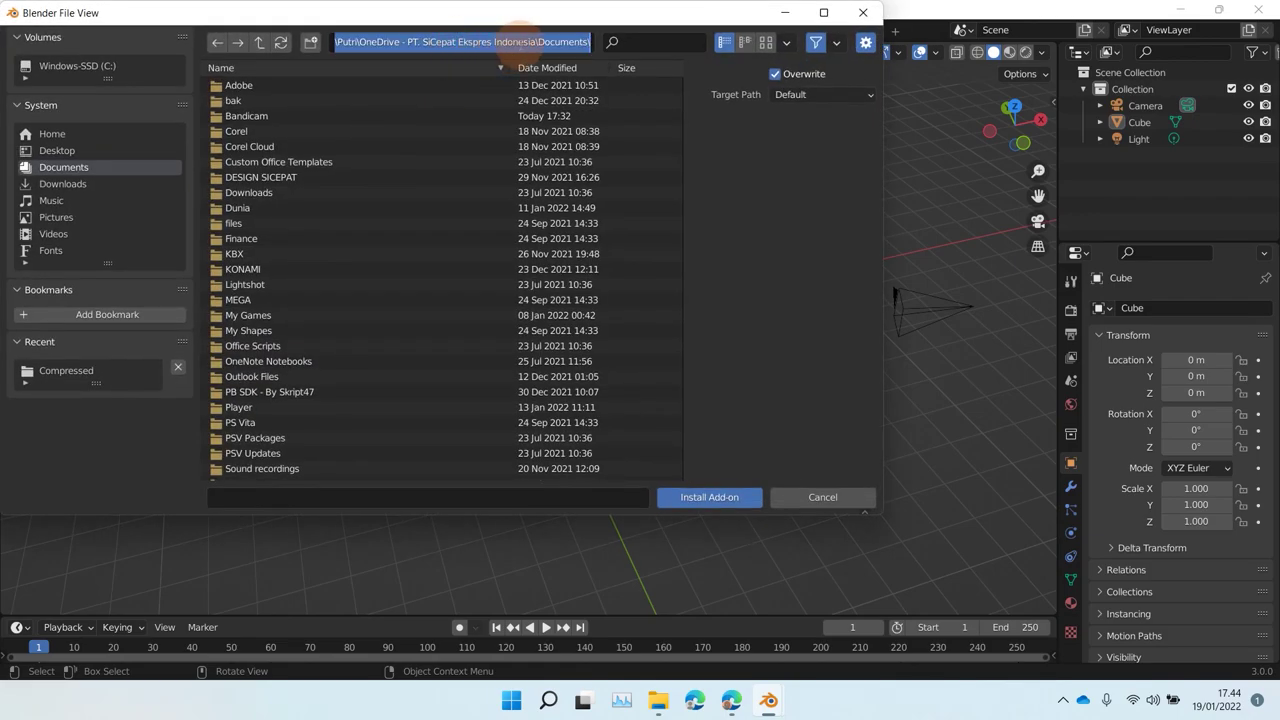
{"action": "key", "text": "ctrl+v"}
{"action": "key", "text": "Return"}
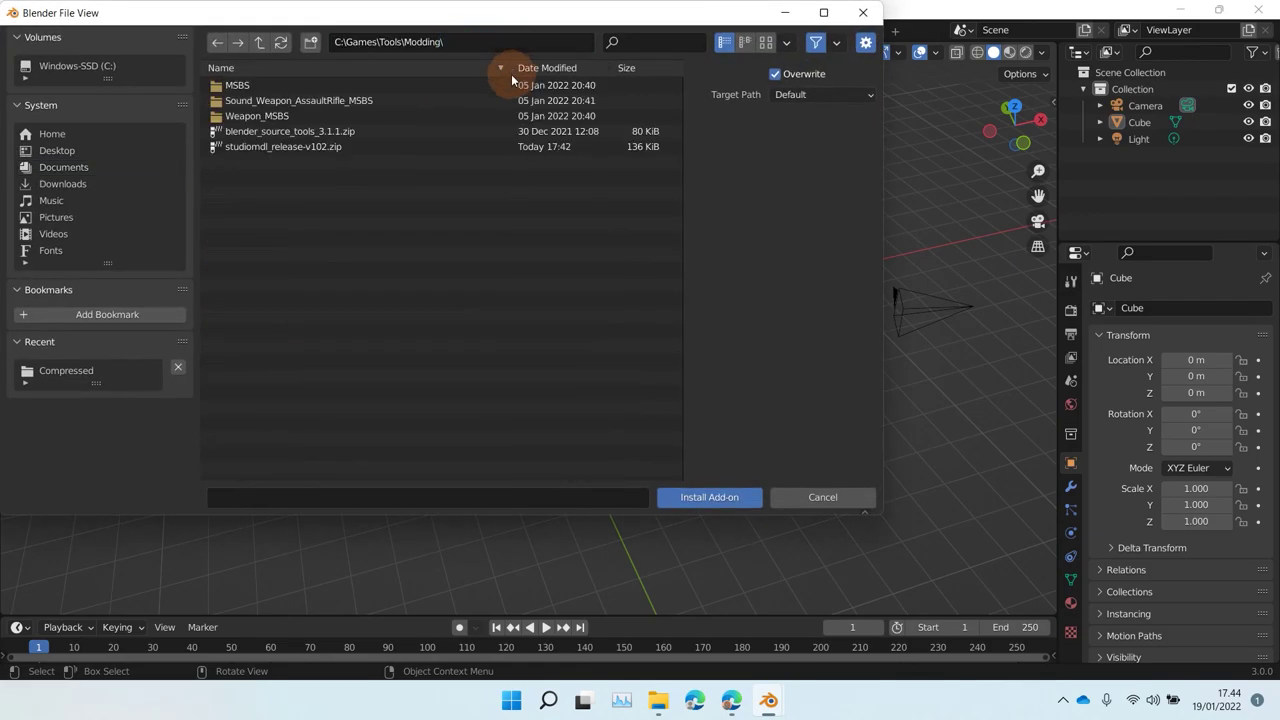
{"action": "left_click", "coordinate": [322, 139]}
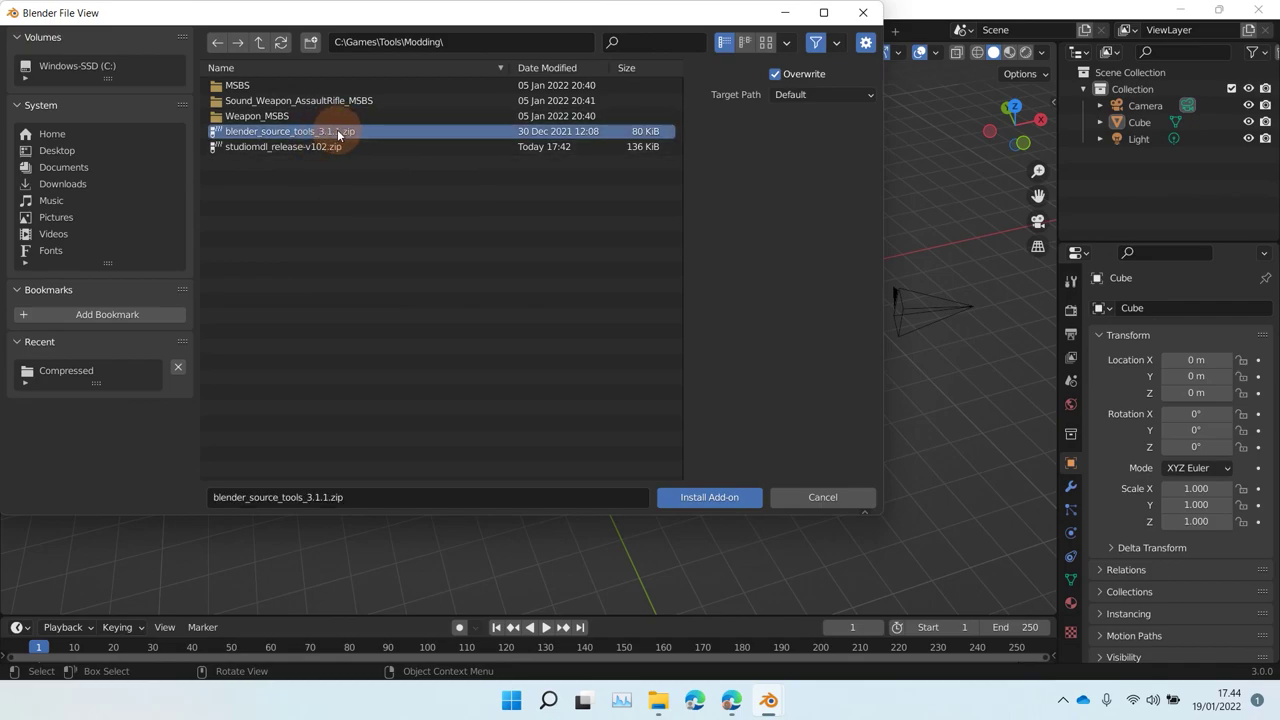
{"action": "left_click", "coordinate": [715, 497]}
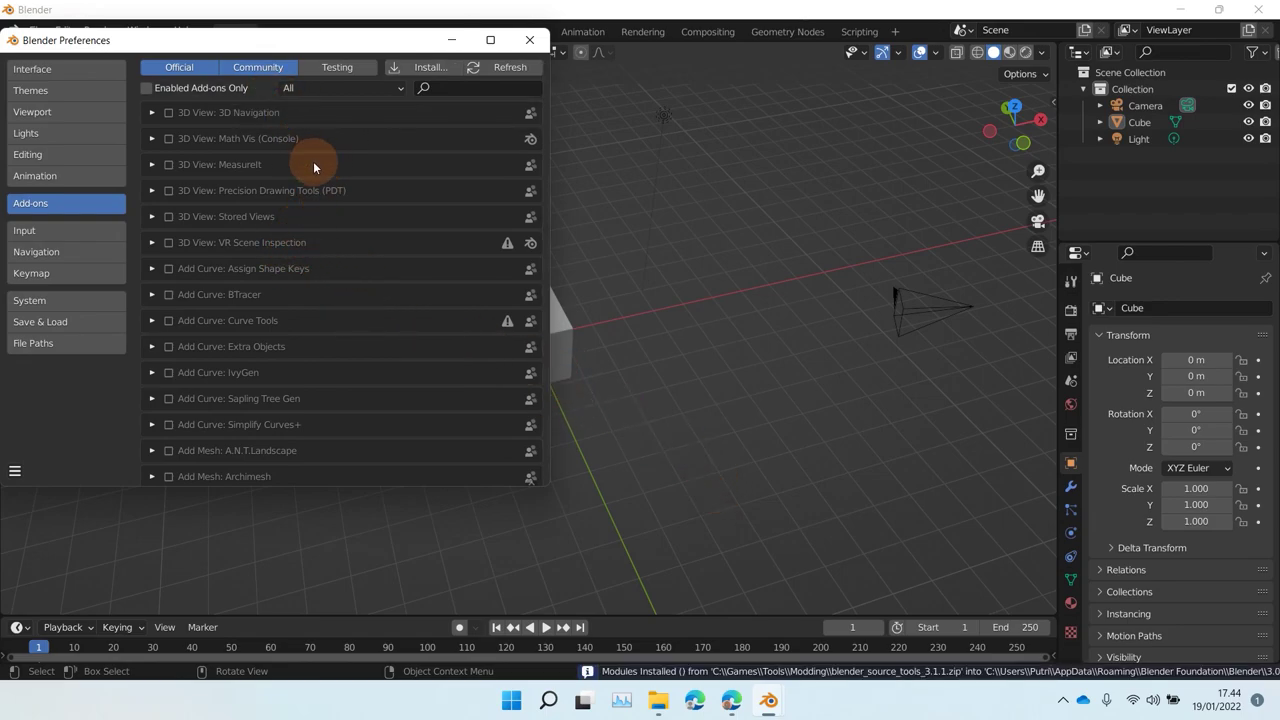
Filter the add-on list to show enabled add-ons only
{"action": "scroll", "coordinate": [313, 163], "scroll_direction": "down", "scroll_amount": 5}
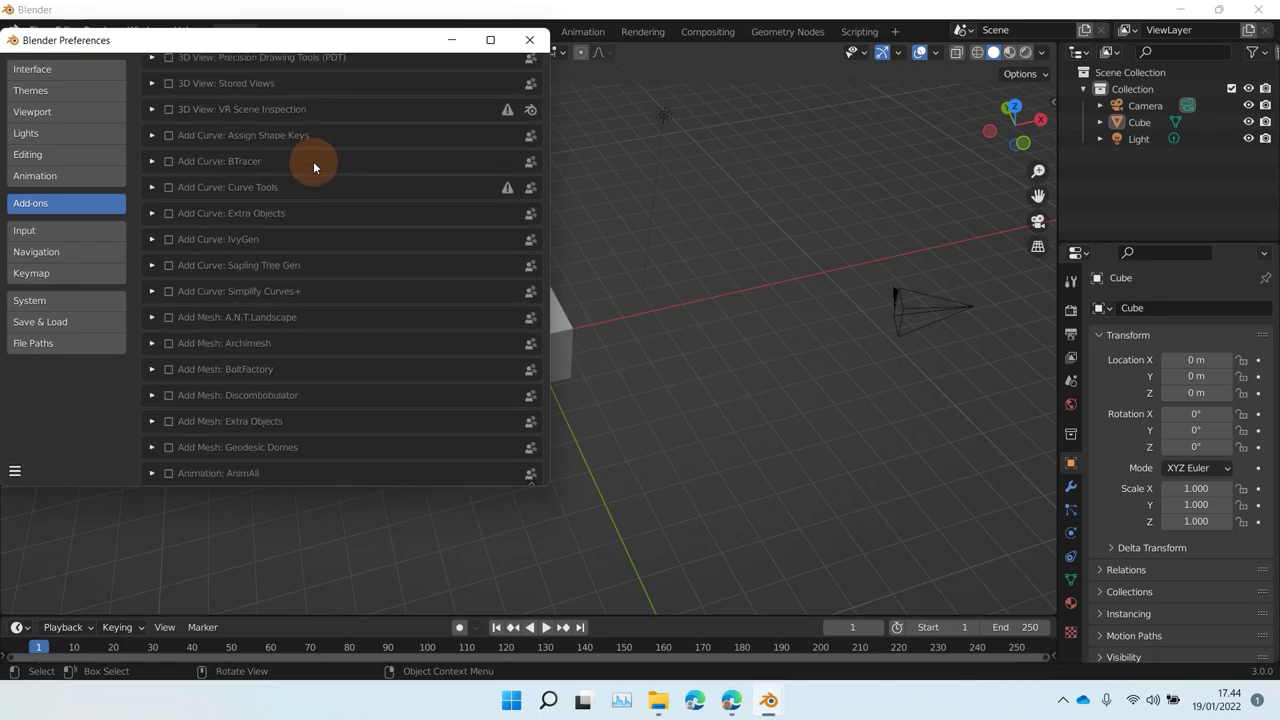
{"action": "scroll", "coordinate": [313, 161], "scroll_direction": "up", "scroll_amount": 5}
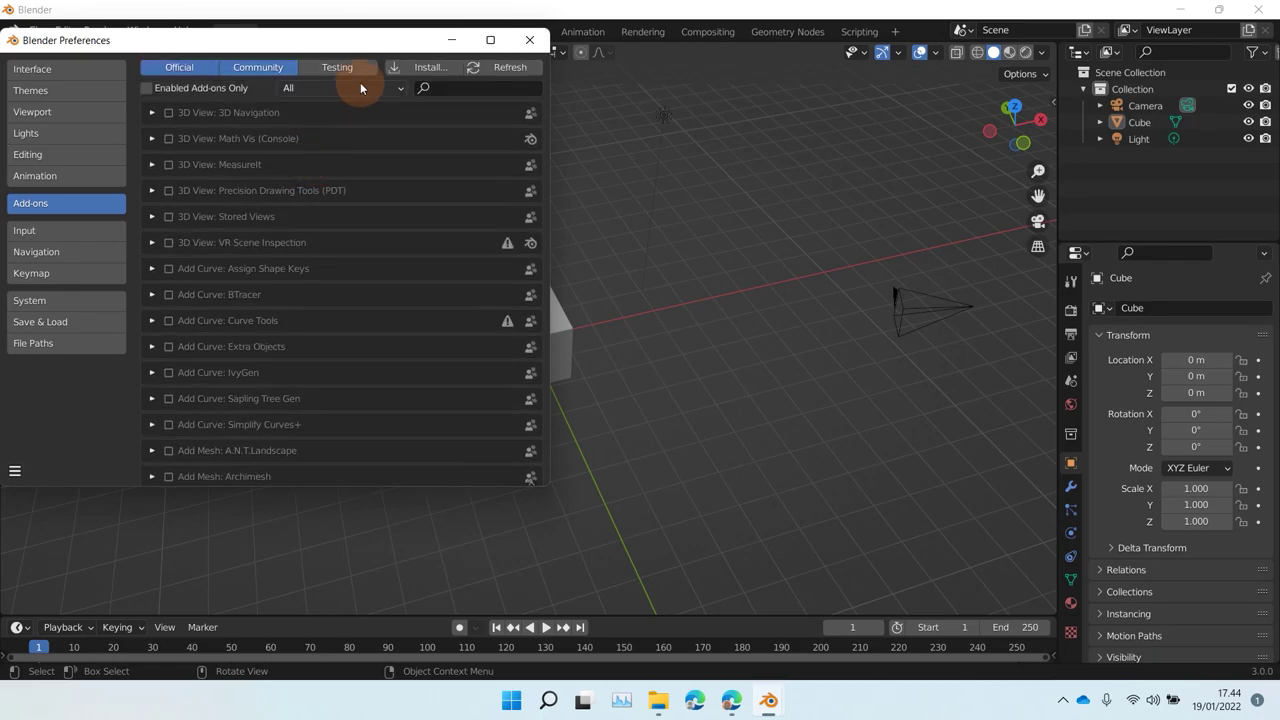
{"action": "left_click", "coordinate": [149, 88]}
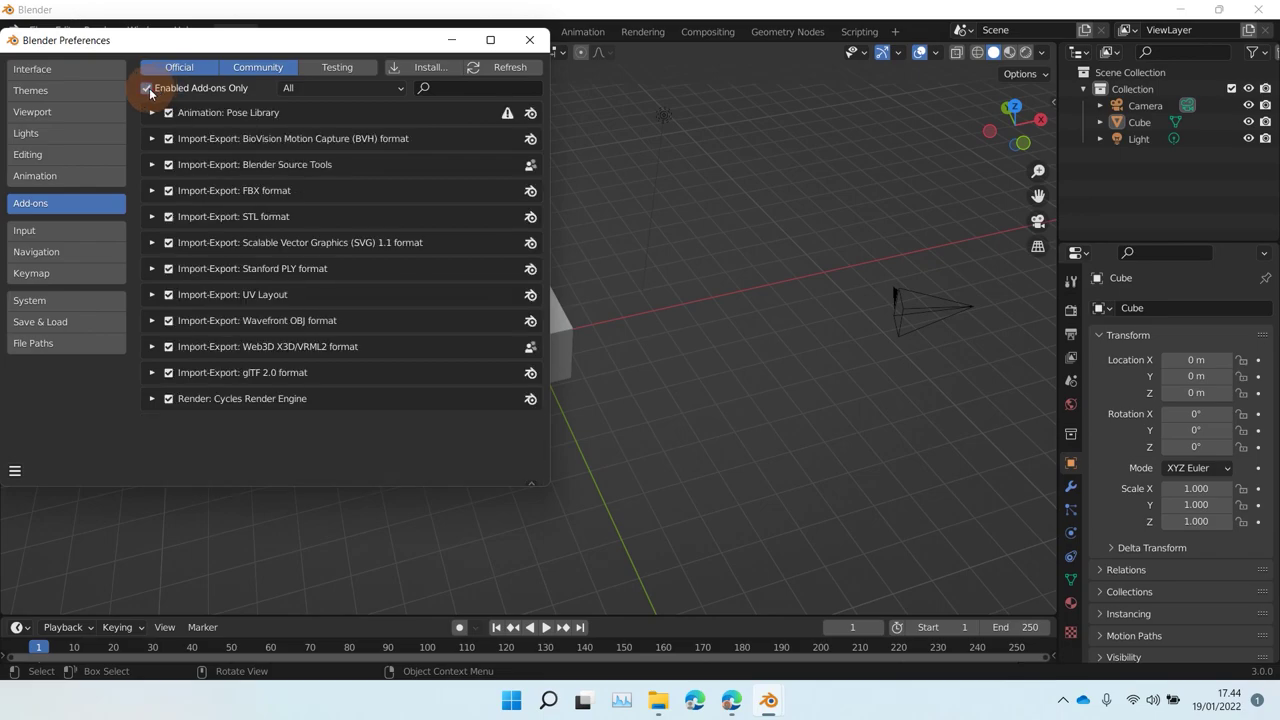